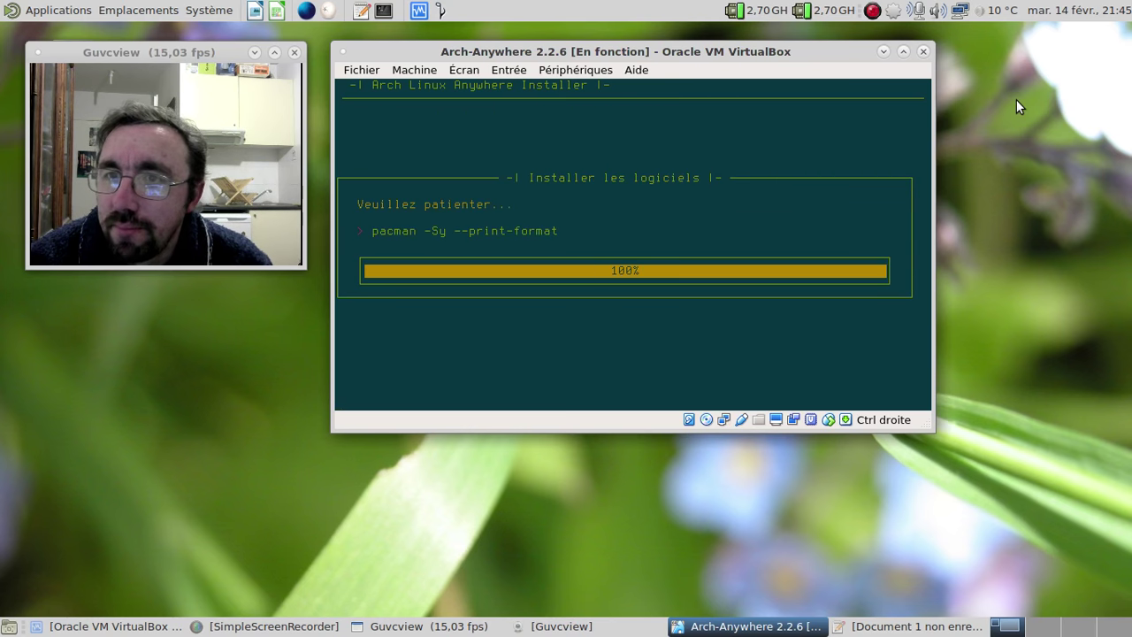
# Finish the software selection with Terminé and confirm installing the chosen additional packages.
pyautogui.press('Return')
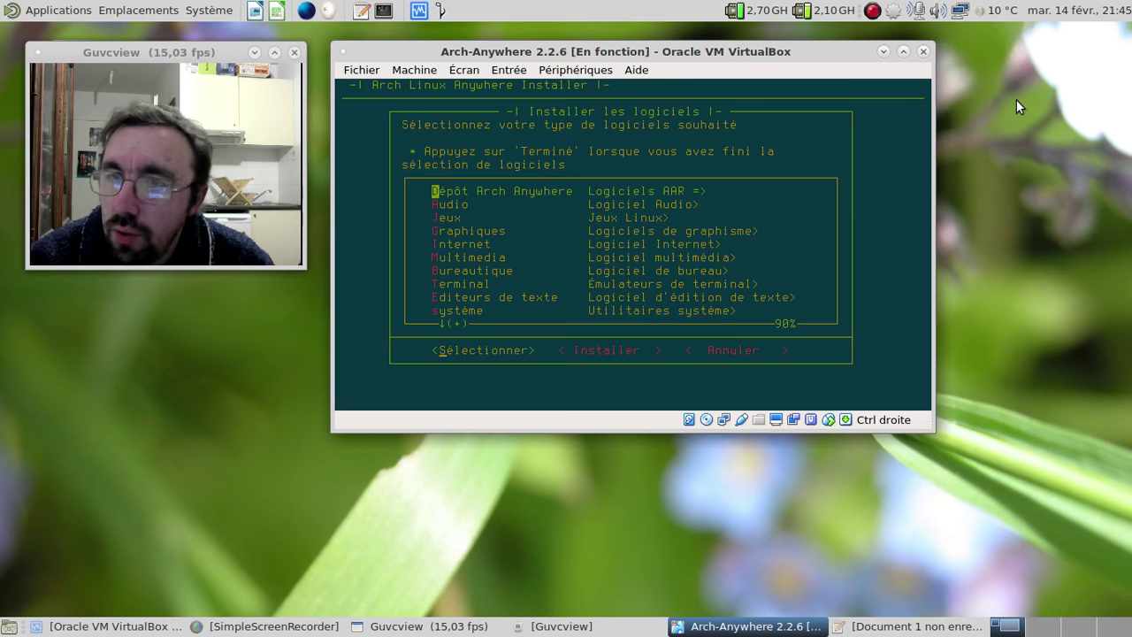
pyautogui.press('Down')
pyautogui.press('Down')
pyautogui.press('Down')
pyautogui.press('Down')
pyautogui.press('Down')
pyautogui.press('Down')
pyautogui.press('Down')
pyautogui.press('Down')
pyautogui.press('Down')
pyautogui.press('Down')
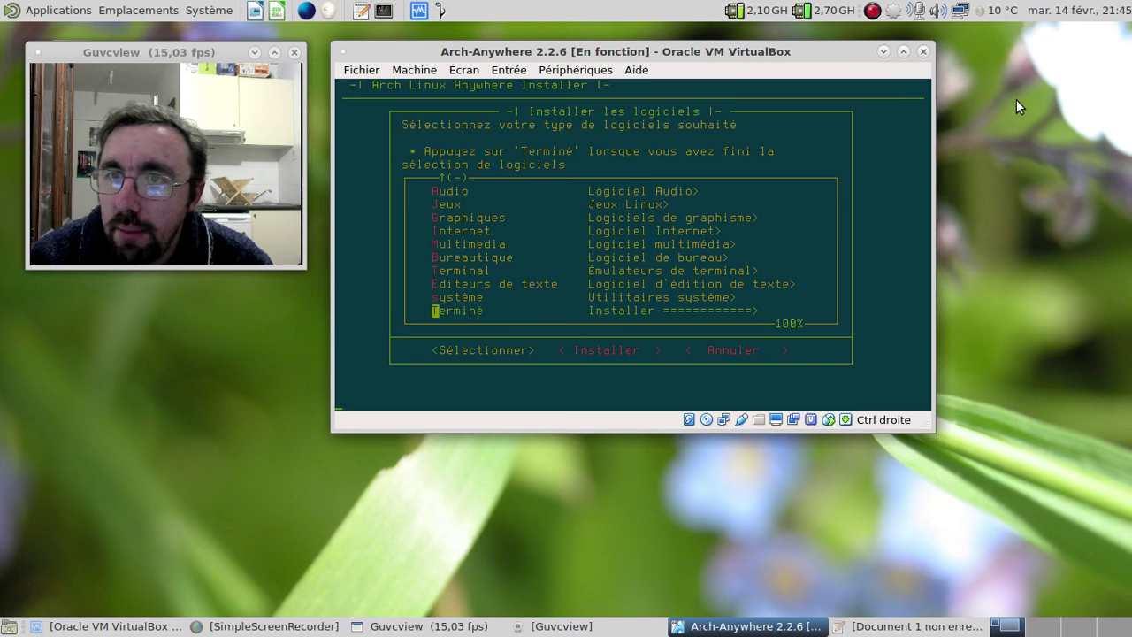
pyautogui.press('Return')
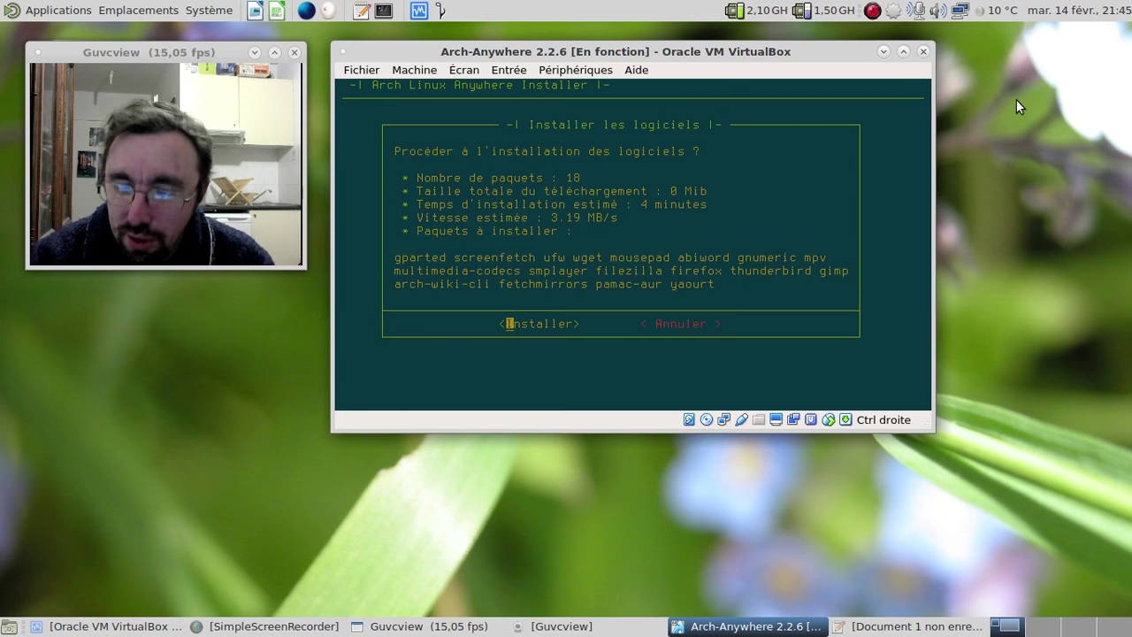
pyautogui.press('Return')
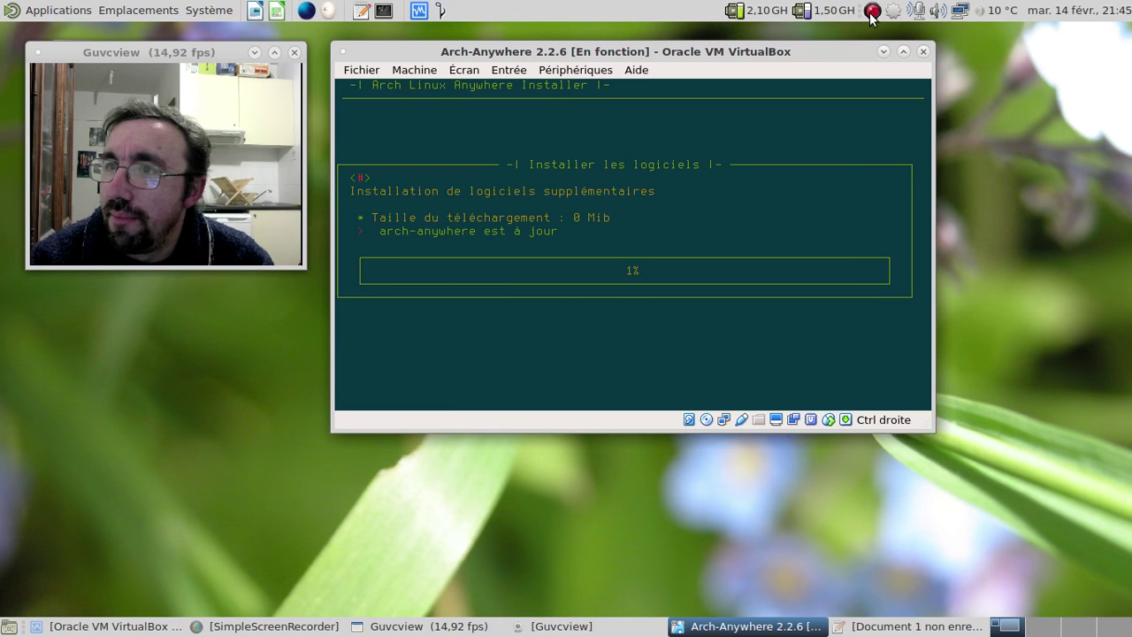
pyautogui.click(871, 13)
pyautogui.click(893, 61)
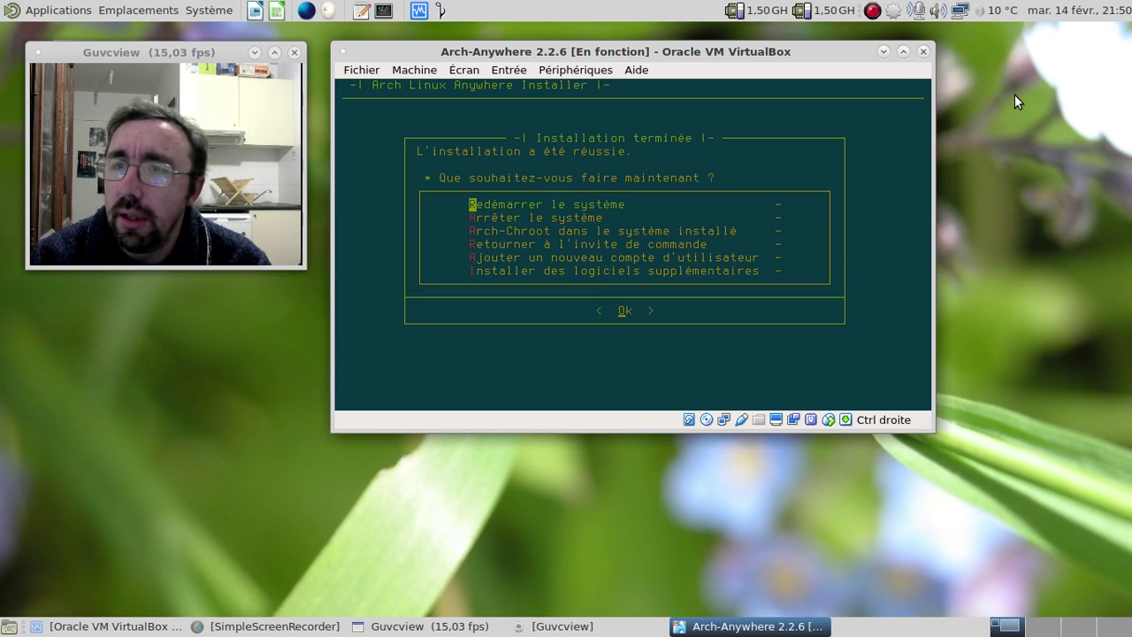
# Open an Arch-Chroot session in the installed system and return to the installer with exit.
pyautogui.press('Down')
pyautogui.press('Down')
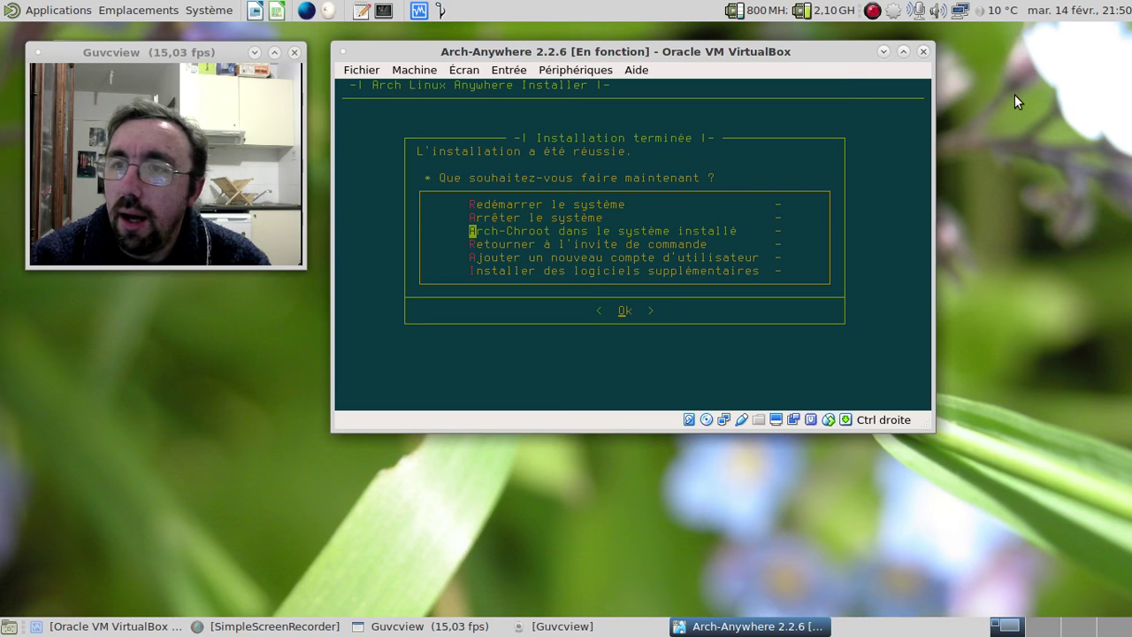
pyautogui.press('Return')
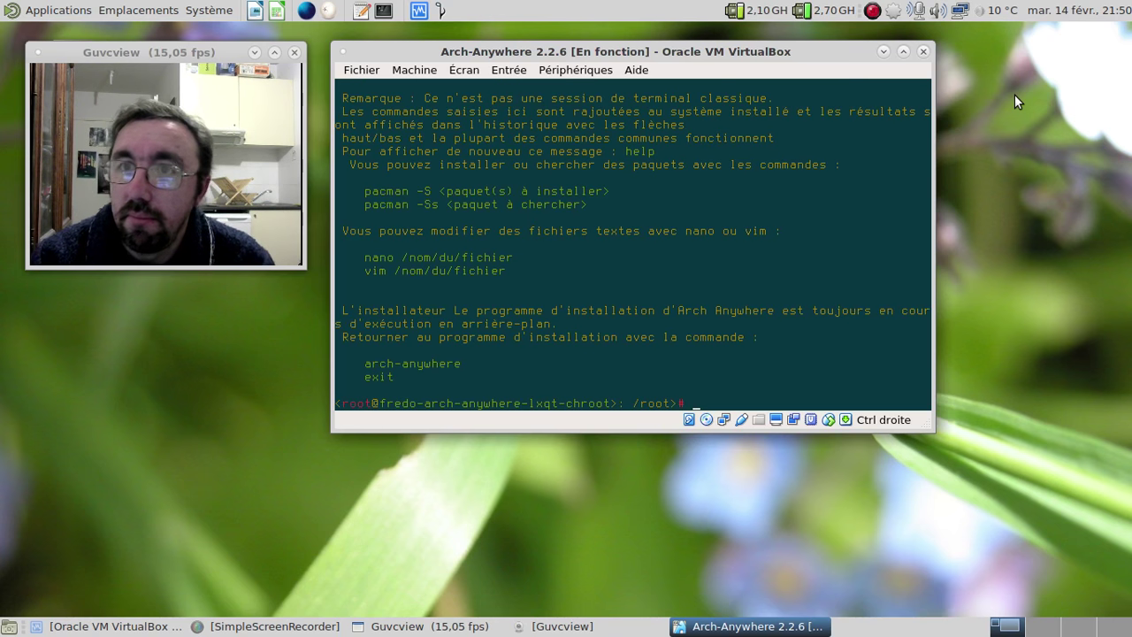
pyautogui.write('exit')
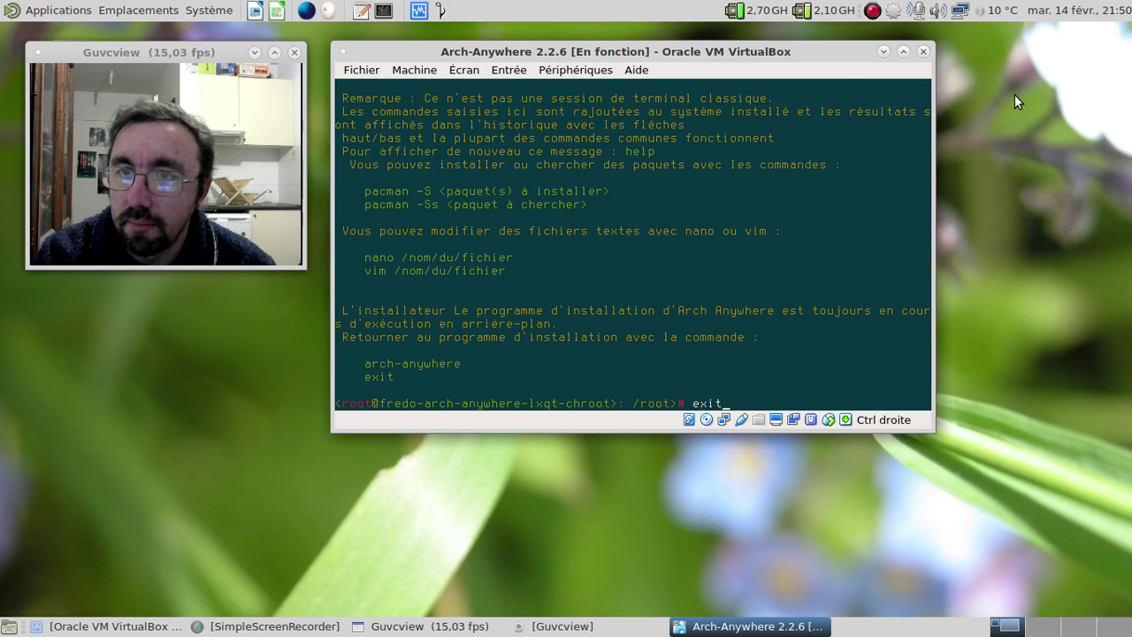
pyautogui.press('Return')
# Restart the system from the finished installer and boot the Arch Linux entry in GRUB.
pyautogui.press('Down')
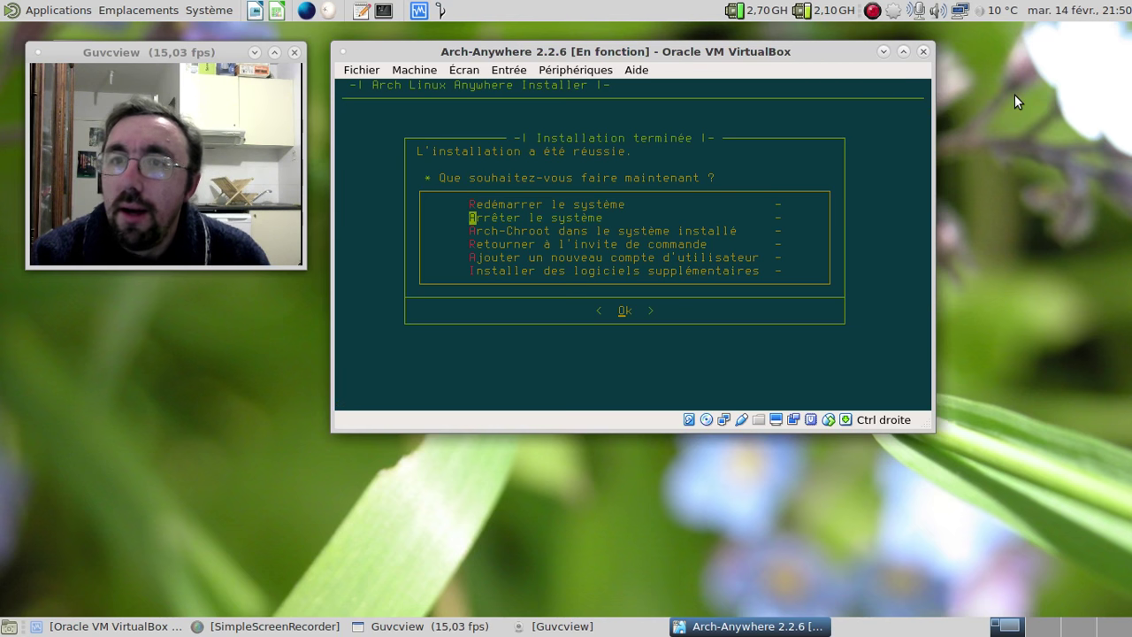
pyautogui.press('Up')
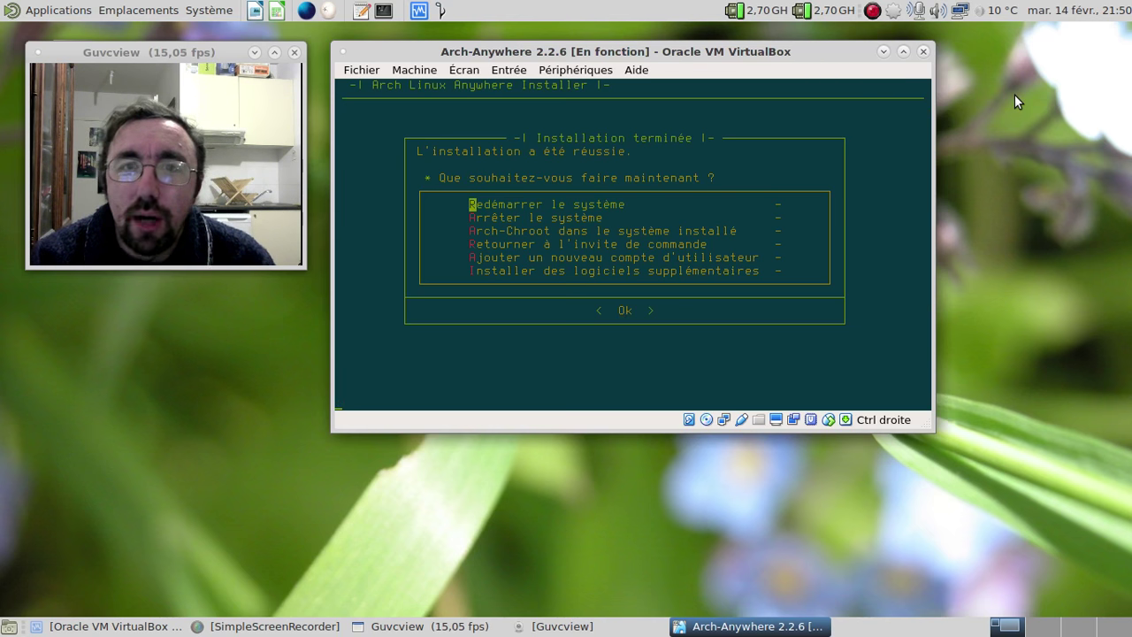
pyautogui.press('Return')
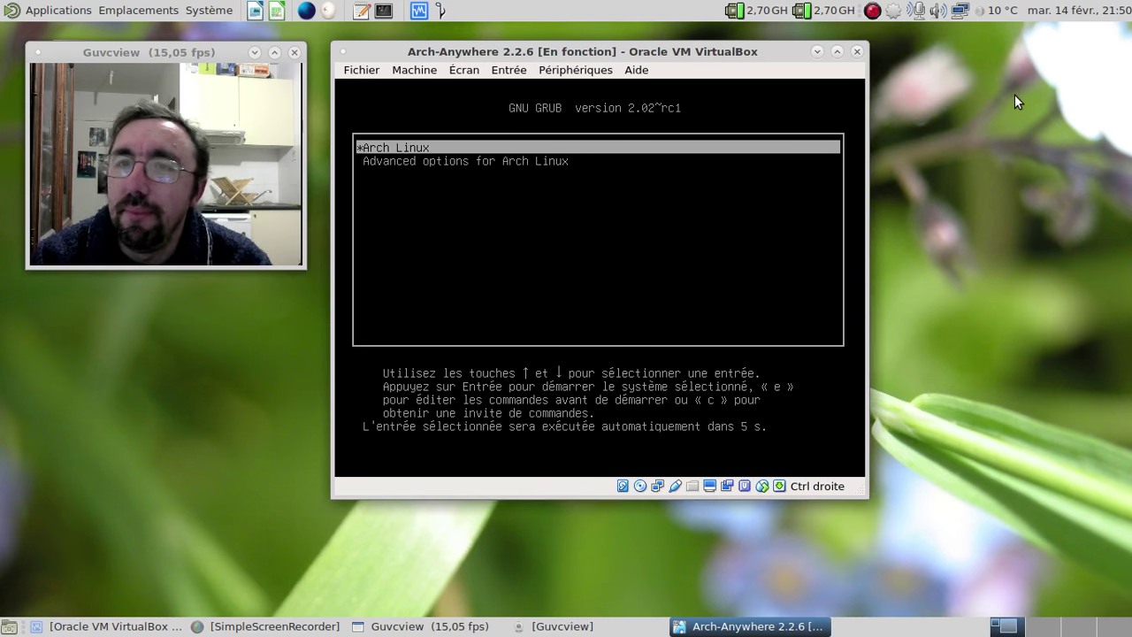
pyautogui.press('Return')
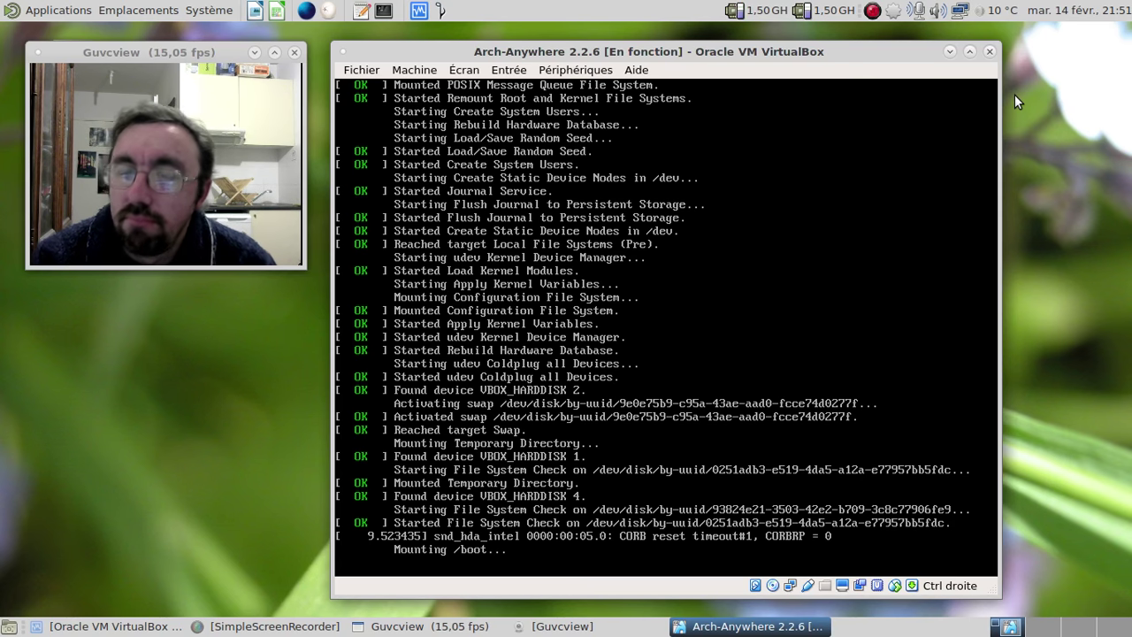
# Force a restart of the Arch-Anywhere 2.2.6 virtual machine and boot the Arch Linux entry again.
pyautogui.click(541, 70)
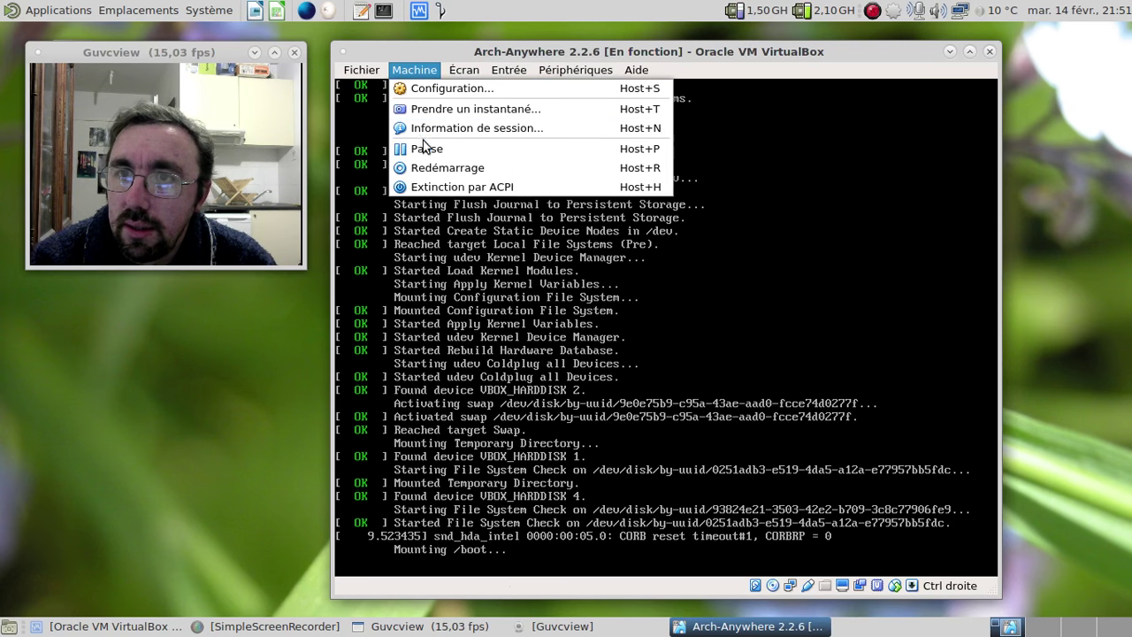
pyautogui.click(435, 167)
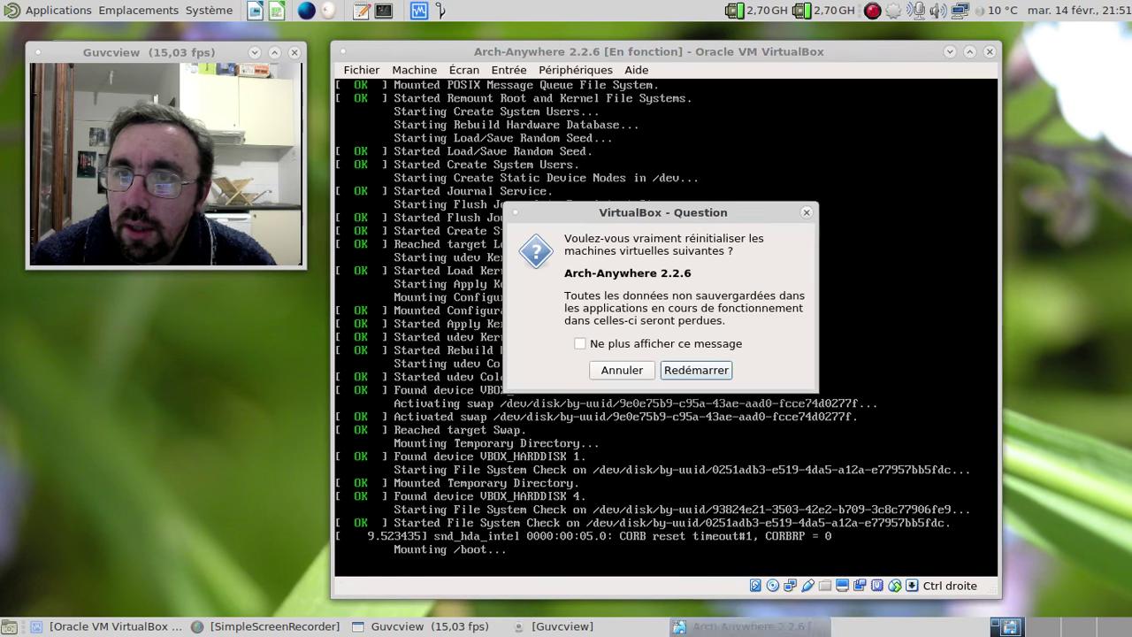
pyautogui.click(692, 370)
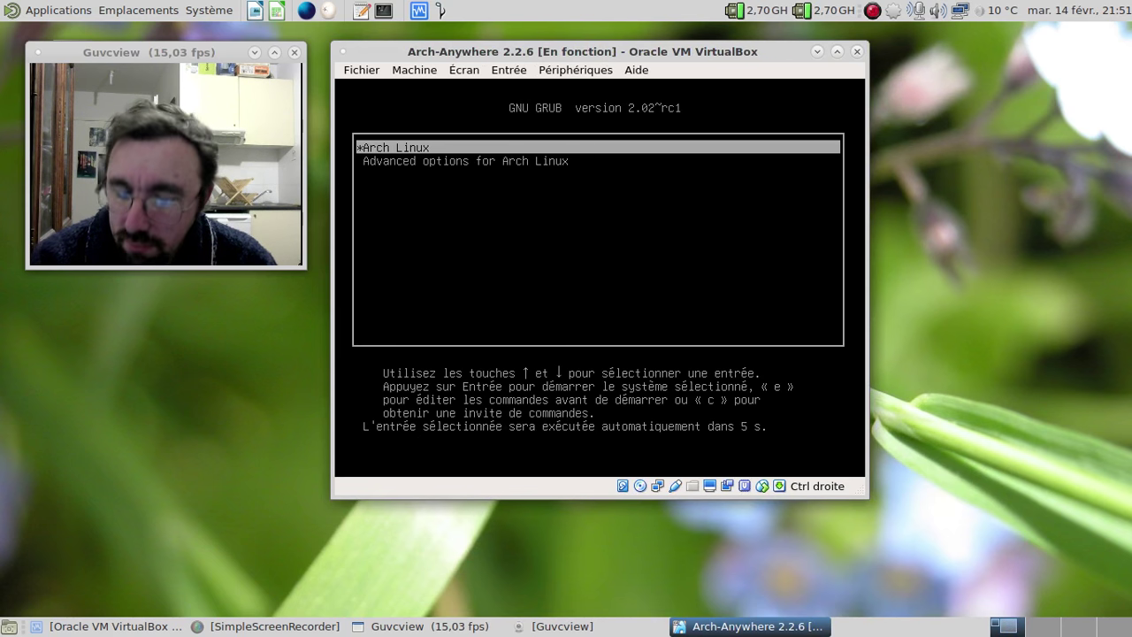
pyautogui.press('Return')
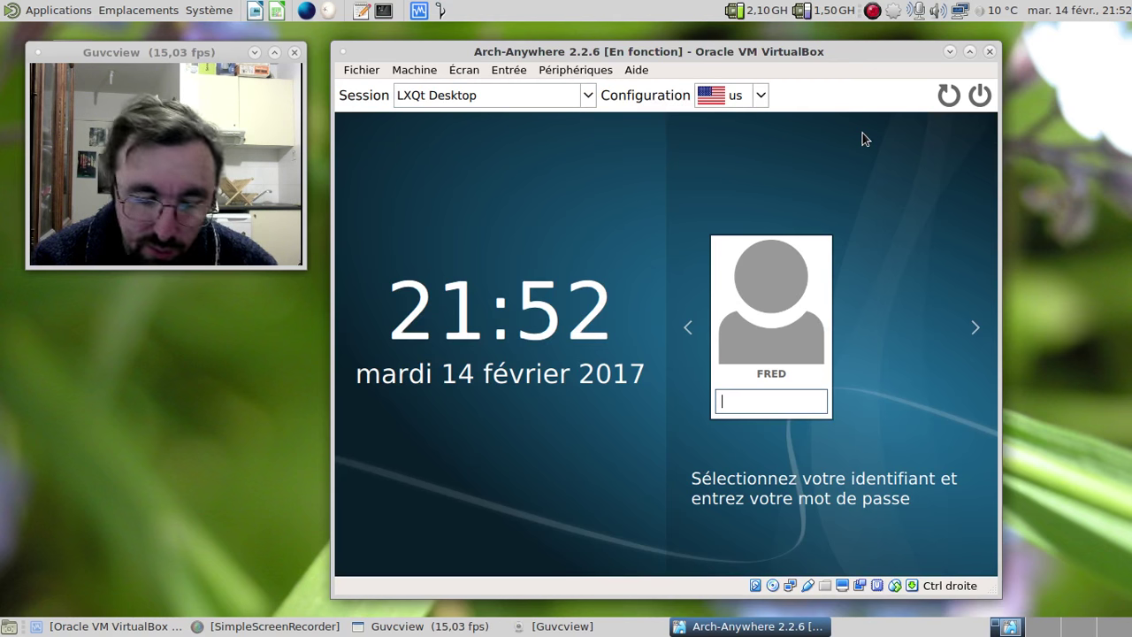
# Log in to the LXQt Desktop session with the account password and dismiss the two power management notifications.
pyautogui.write('********')
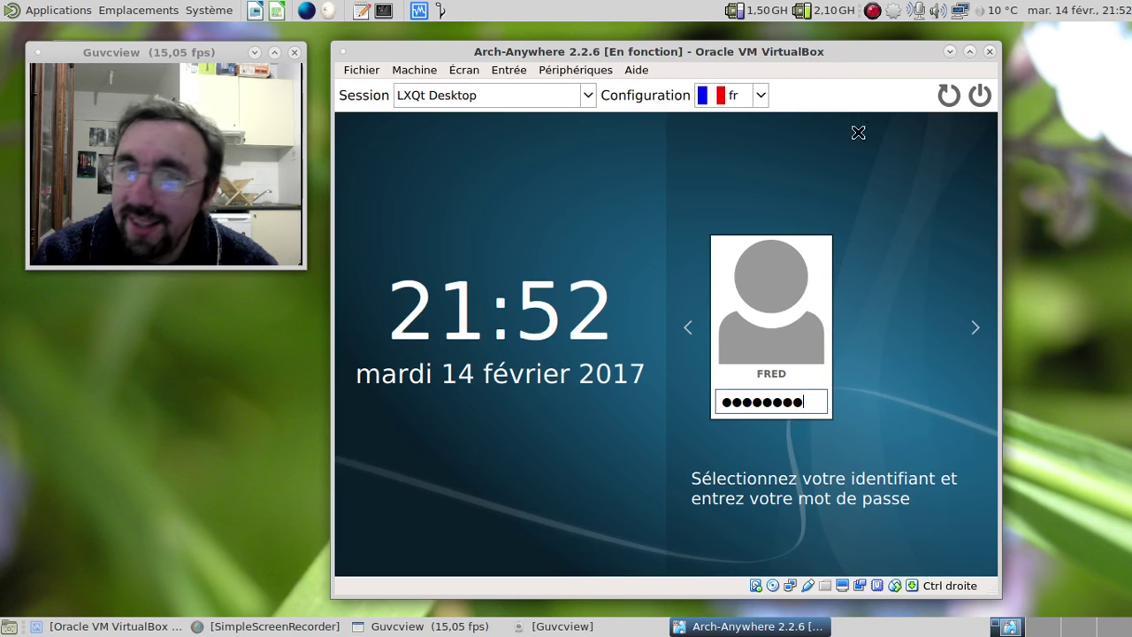
pyautogui.press('Return')
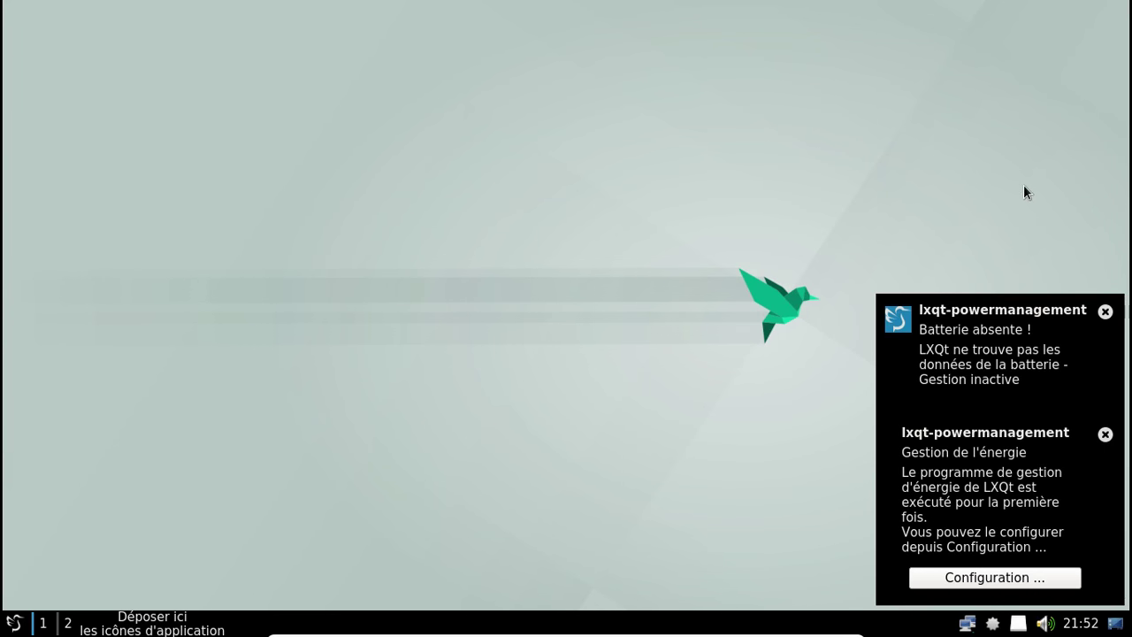
pyautogui.click(1107, 313)
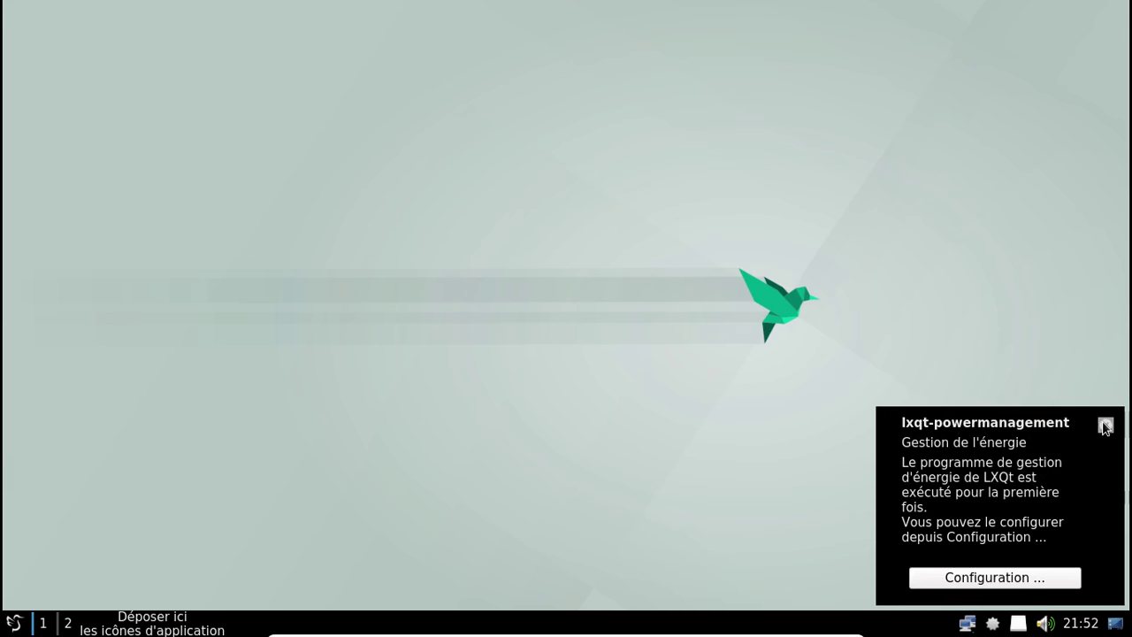
pyautogui.click(1105, 423)
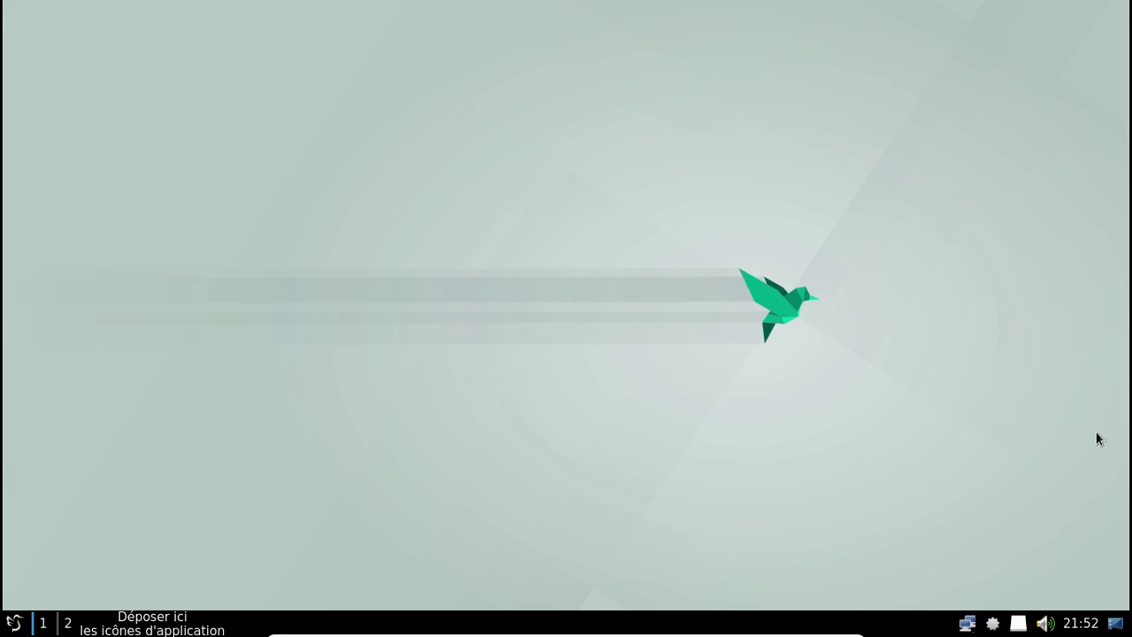
# Look through the installed application categories, view the LXQt version information and close it.
pyautogui.click(14, 623)
pyautogui.moveTo(92, 378)
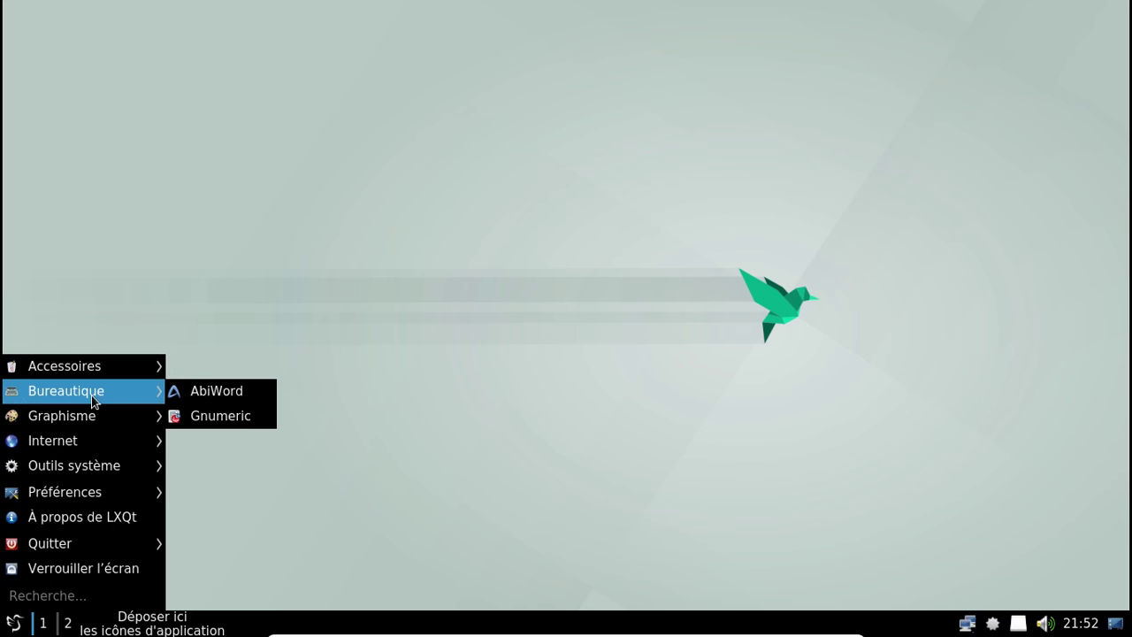
pyautogui.moveTo(91, 413)
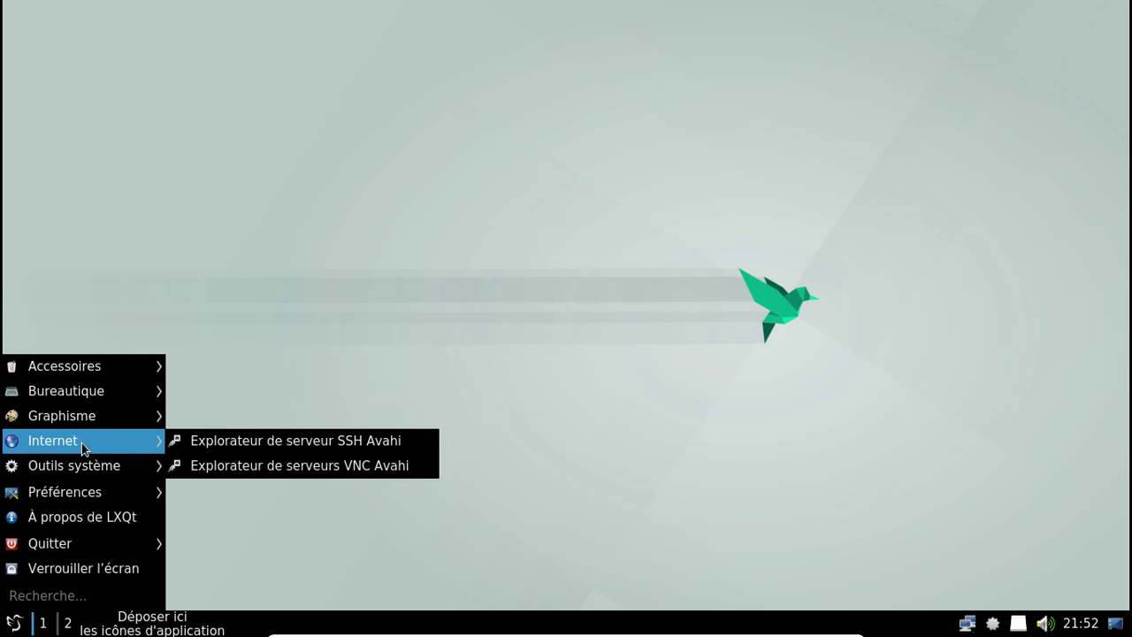
pyautogui.moveTo(76, 469)
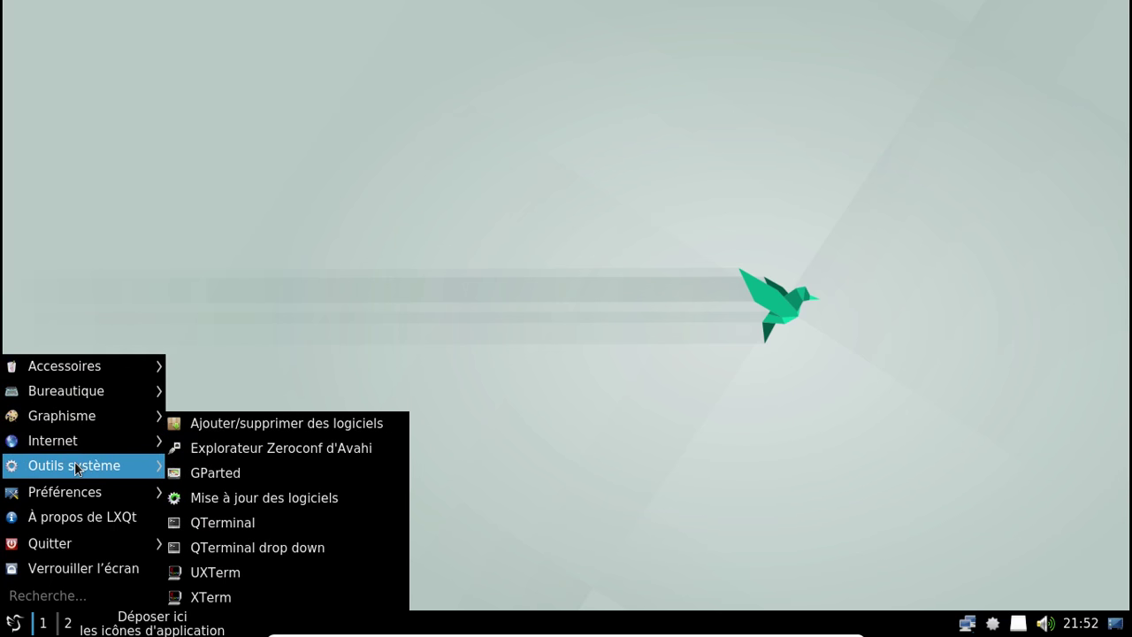
pyautogui.click(65, 506)
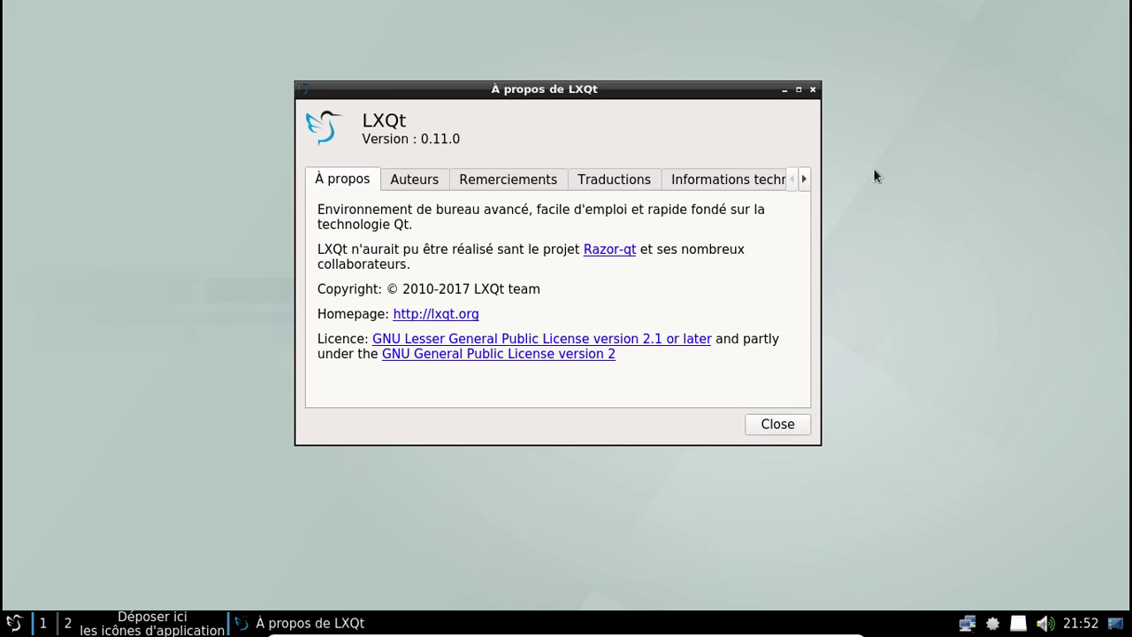
pyautogui.click(812, 89)
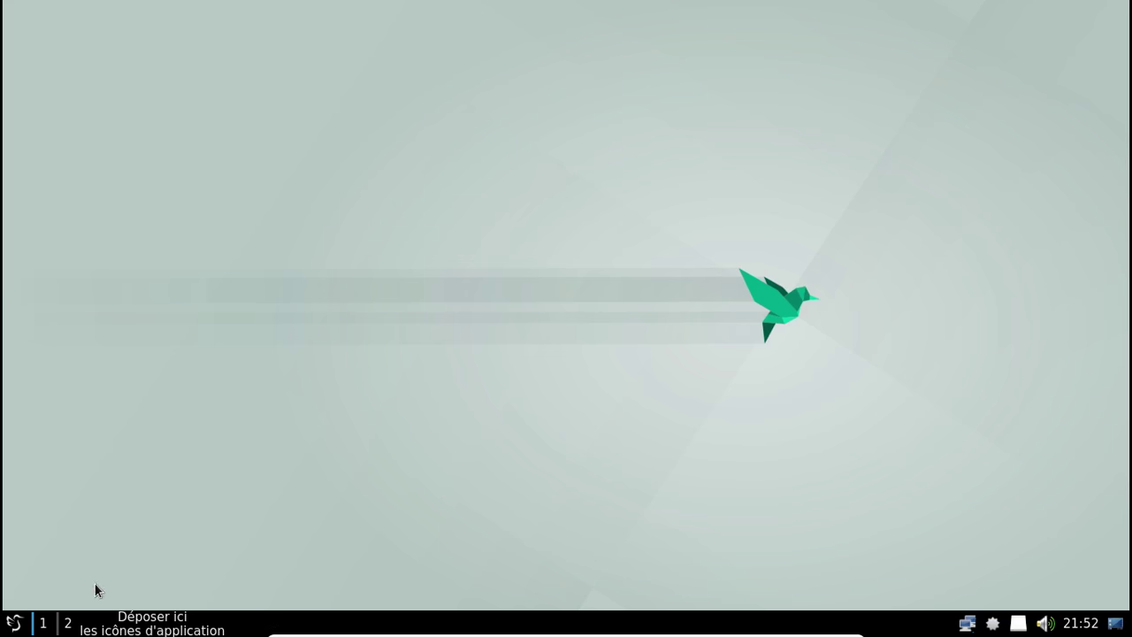
# Open the LXQt configuration centre and view the icon themes in the appearance settings.
pyautogui.click(16, 626)
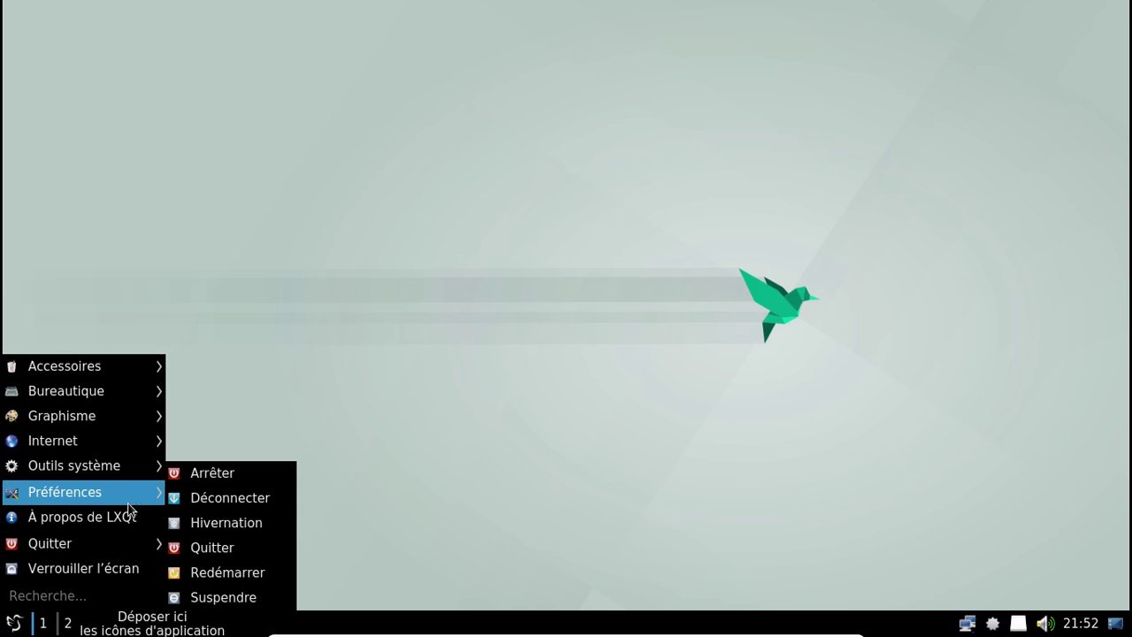
pyautogui.moveTo(133, 493)
pyautogui.moveTo(200, 501)
pyautogui.click(492, 267)
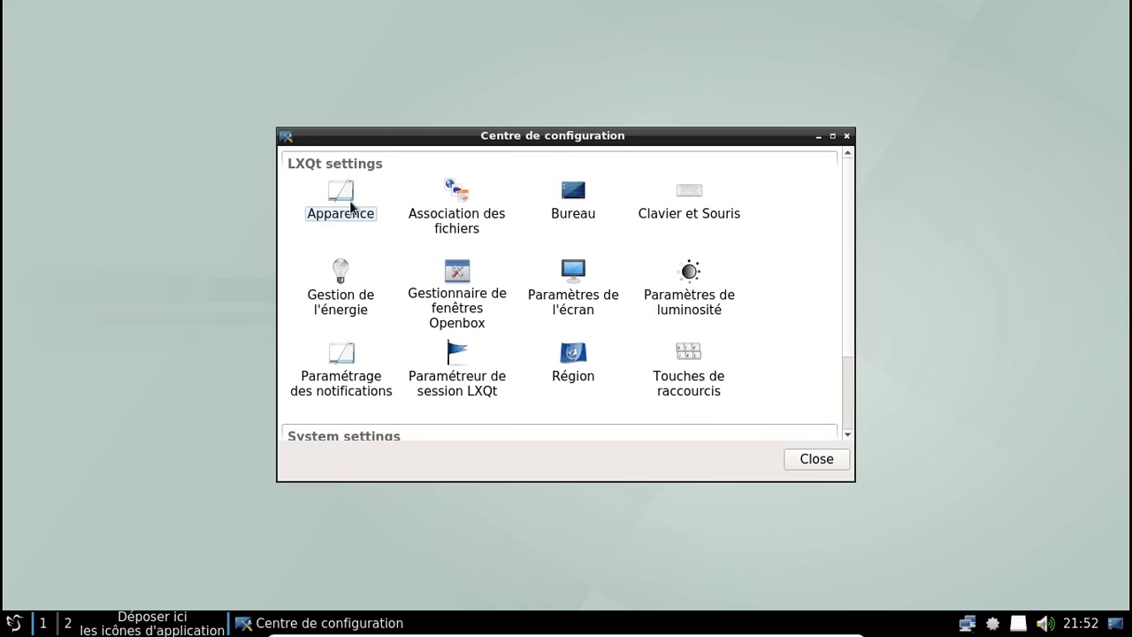
pyautogui.doubleClick(349, 206)
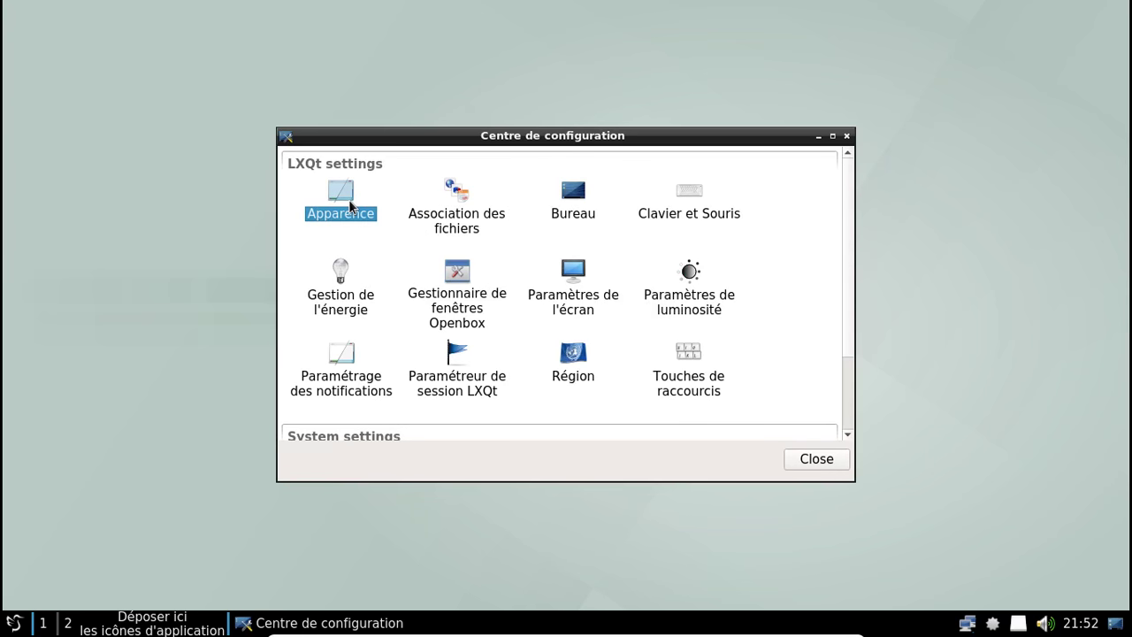
pyautogui.click(344, 201)
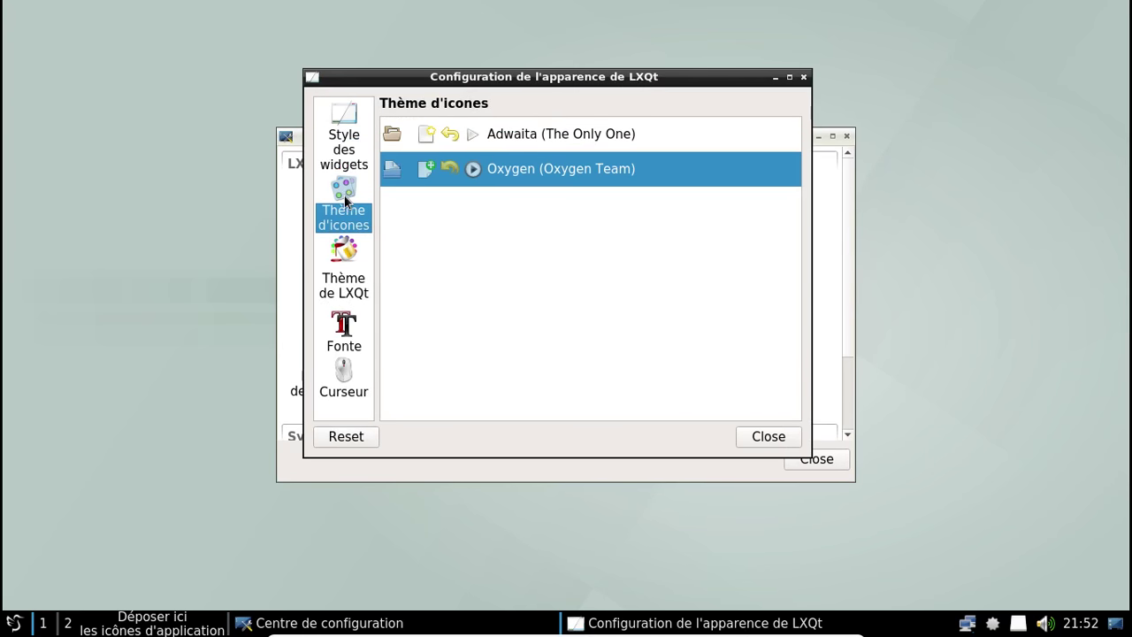
# Review the LXQt theme, icon, font and cursor settings, then close the appearance window and the configuration centre.
pyautogui.click(344, 270)
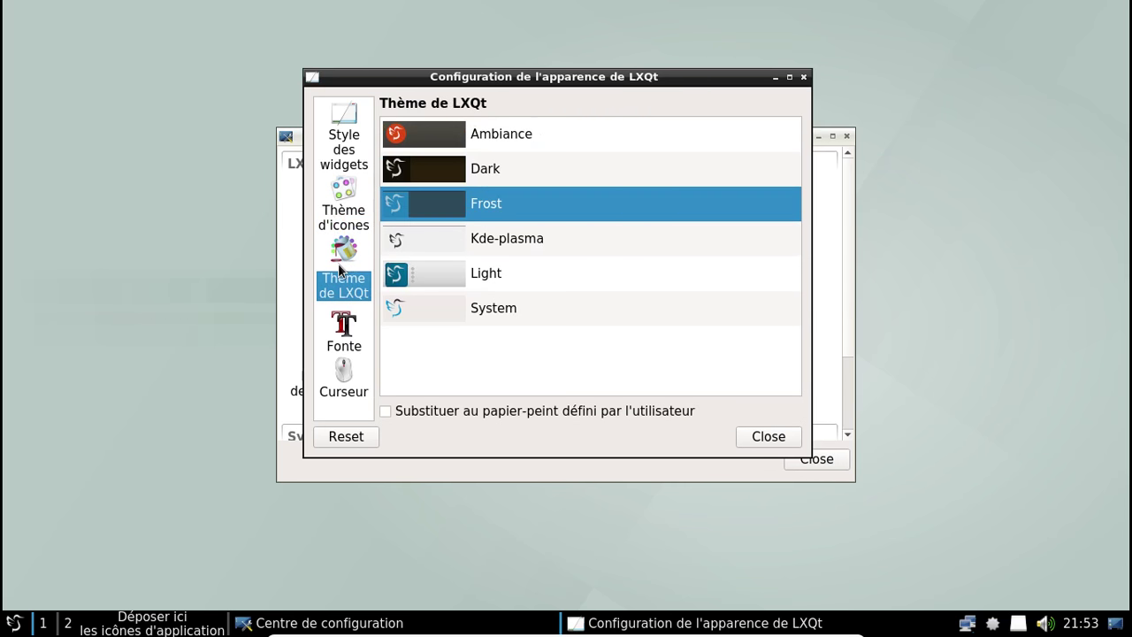
pyautogui.click(344, 220)
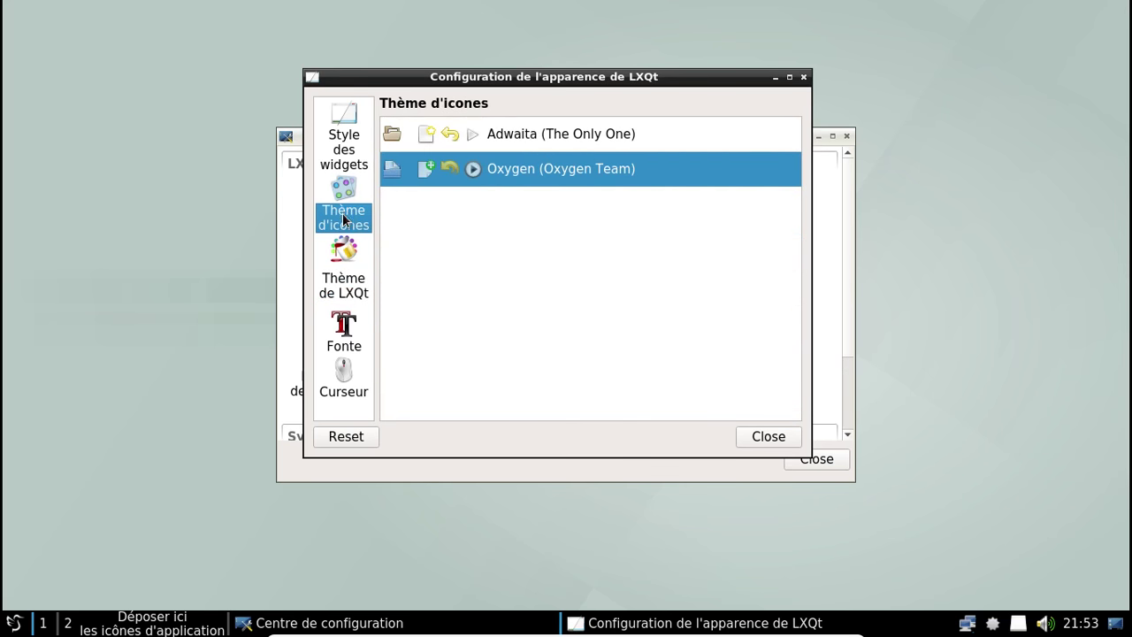
pyautogui.click(349, 288)
pyautogui.click(345, 327)
pyautogui.click(349, 371)
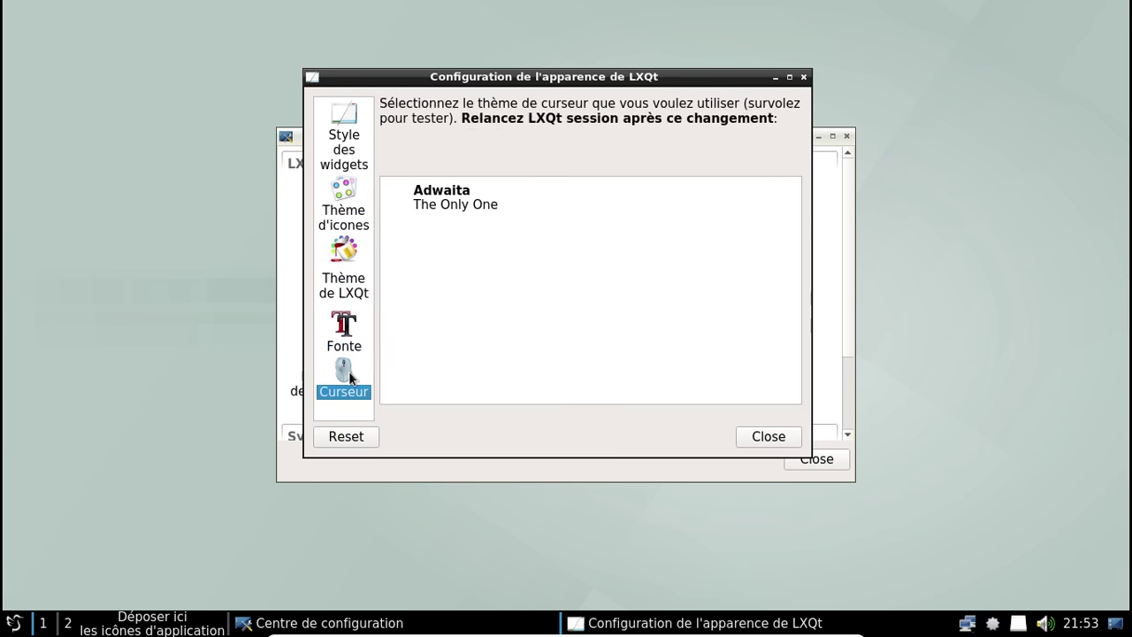
pyautogui.click(803, 77)
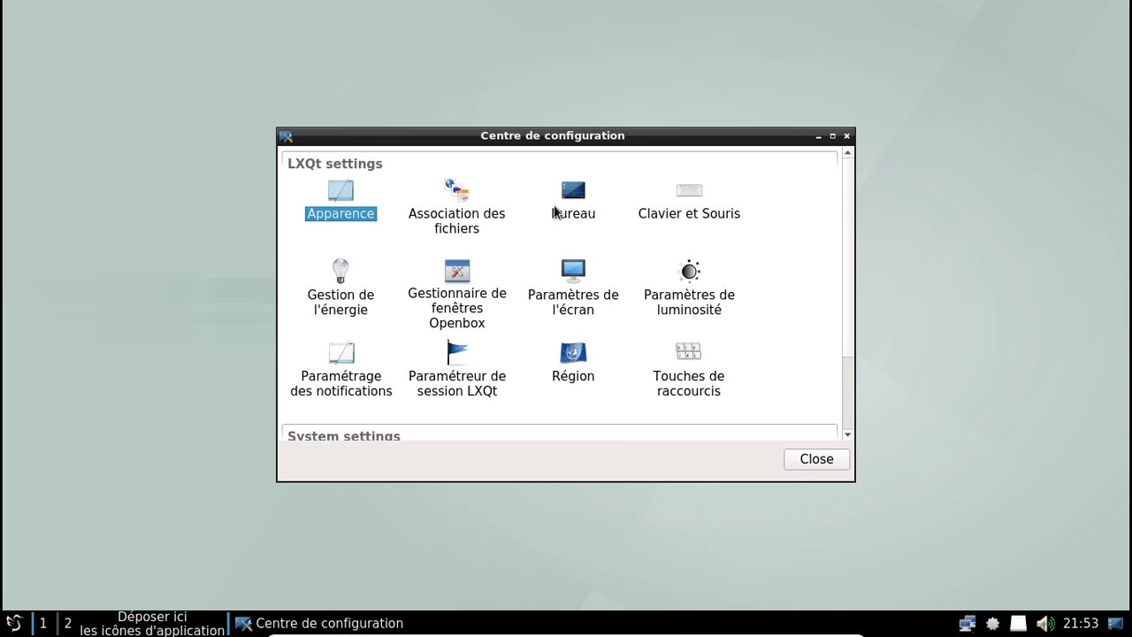
pyautogui.scroll(-2, 751, 215)
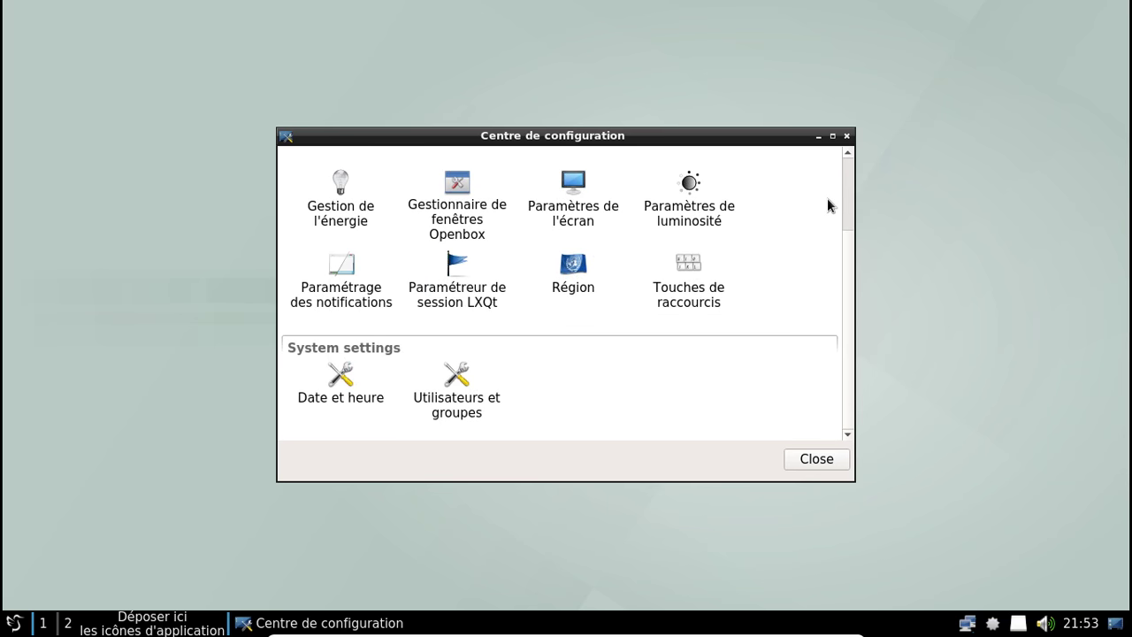
pyautogui.click(847, 135)
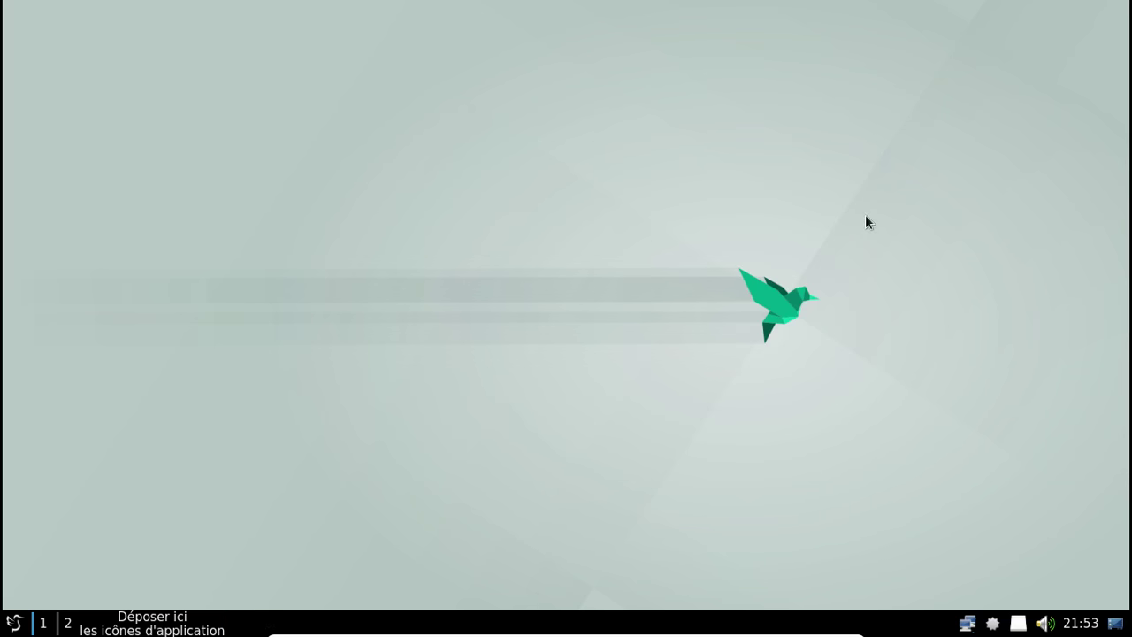
# Install the breeze-icons package with the Pamac package manager, authenticating with the account password, and display the transaction details.
pyautogui.rightClick(994, 624)
pyautogui.click(937, 577)
pyautogui.write('breeze')
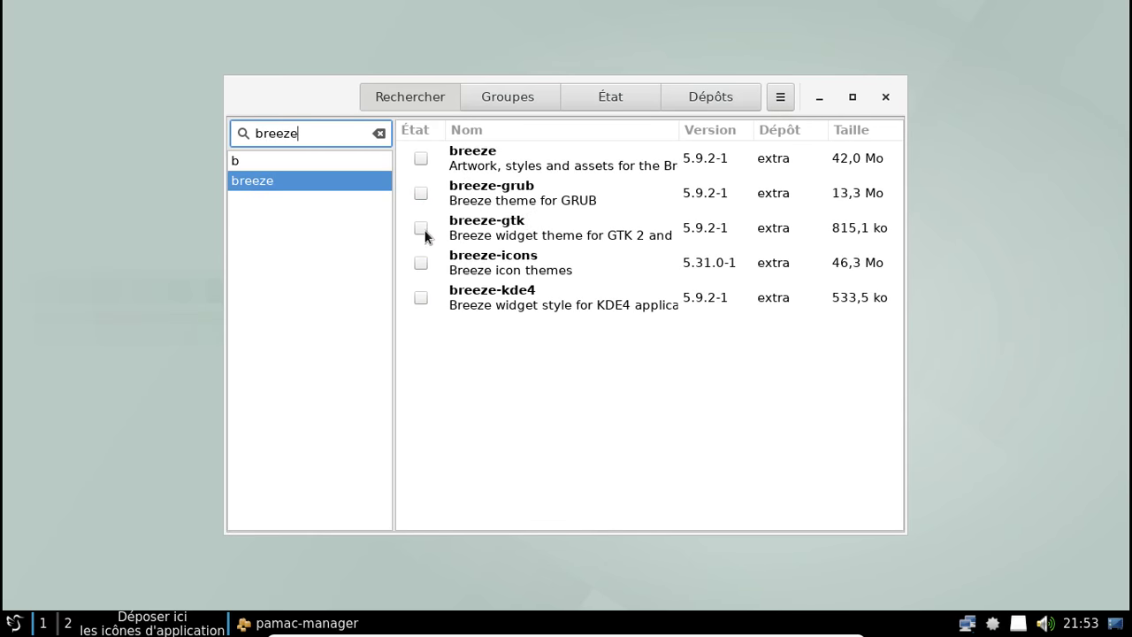
pyautogui.click(420, 262)
pyautogui.click(730, 511)
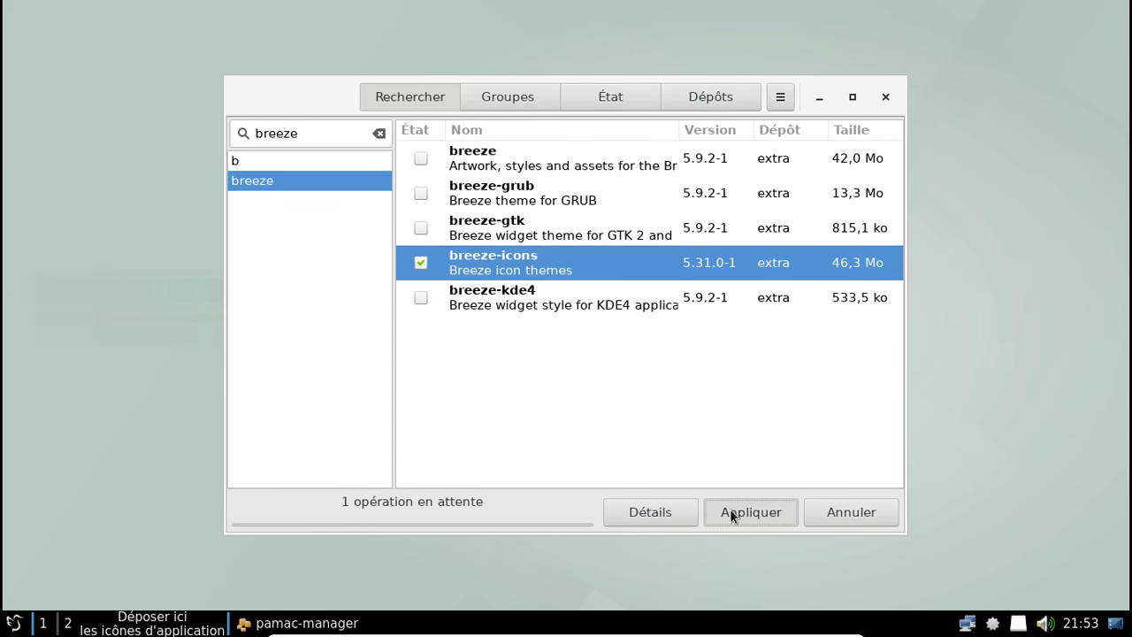
pyautogui.click(766, 176)
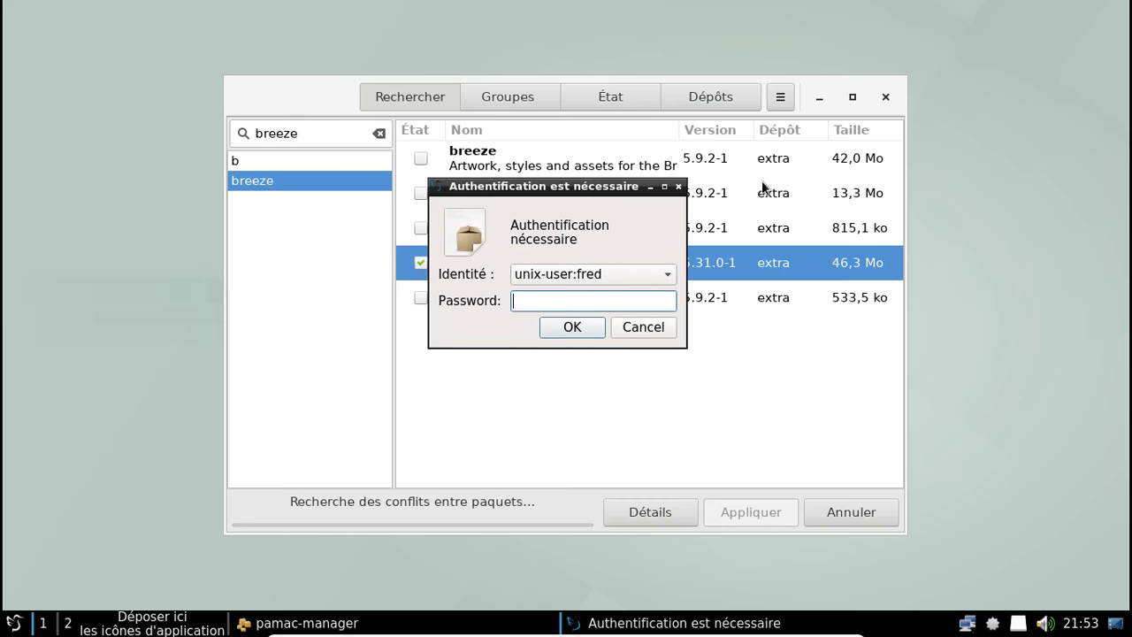
pyautogui.write('*******')
pyautogui.press('Return')
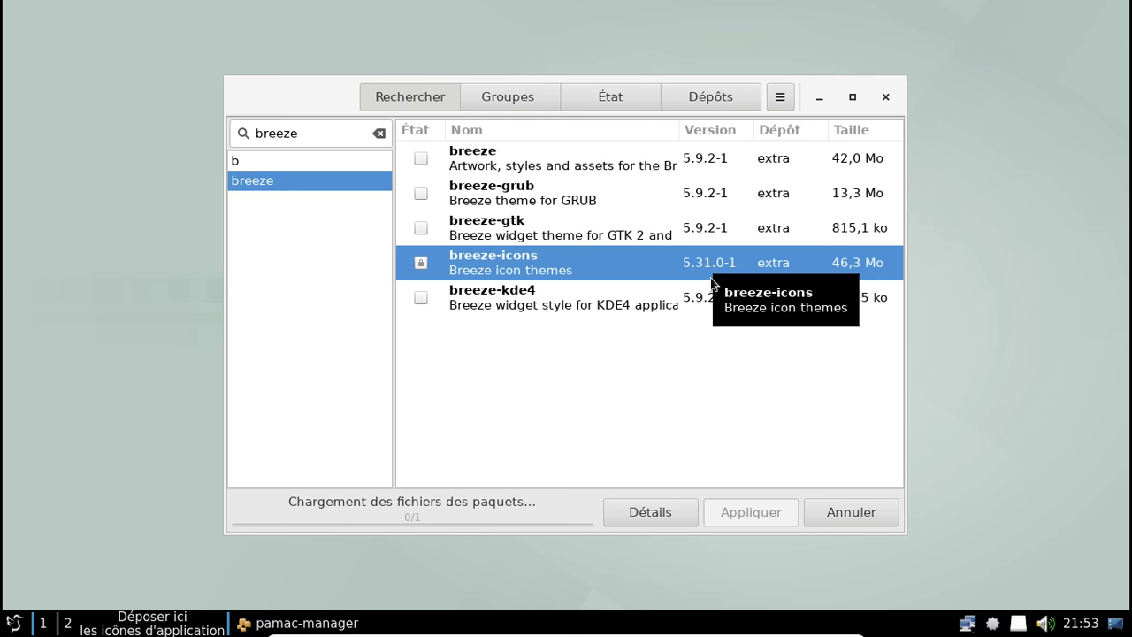
pyautogui.click(673, 511)
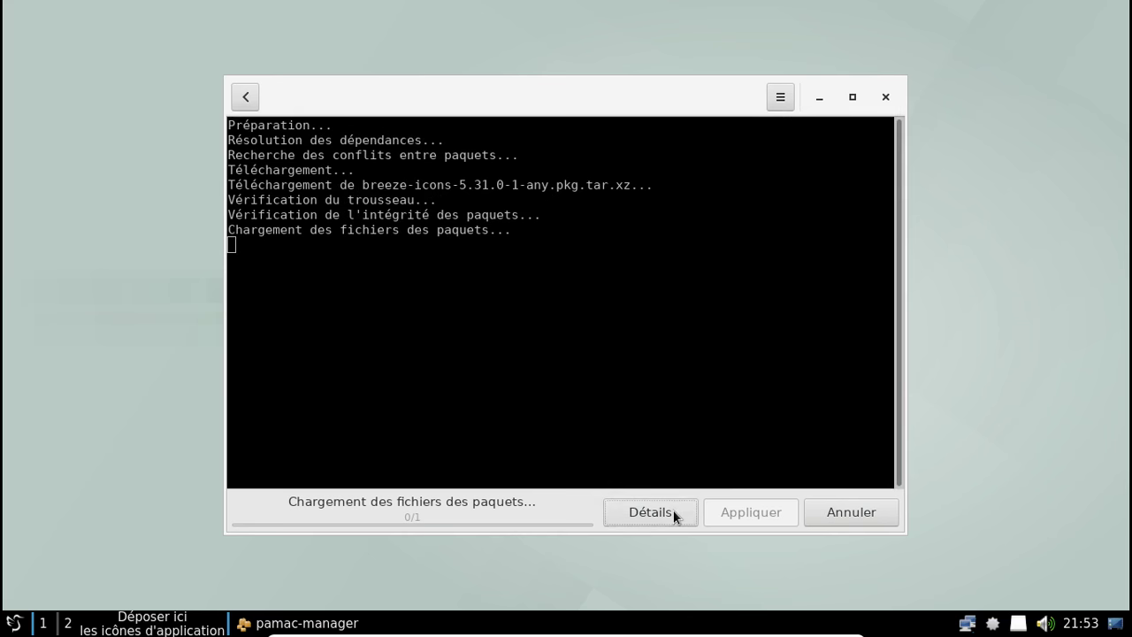
# Open the PCManFM-Qt file manager, reposition and resize its window, view the Réseau location and close it.
pyautogui.click(13, 623)
pyautogui.moveTo(92, 390)
pyautogui.moveTo(93, 442)
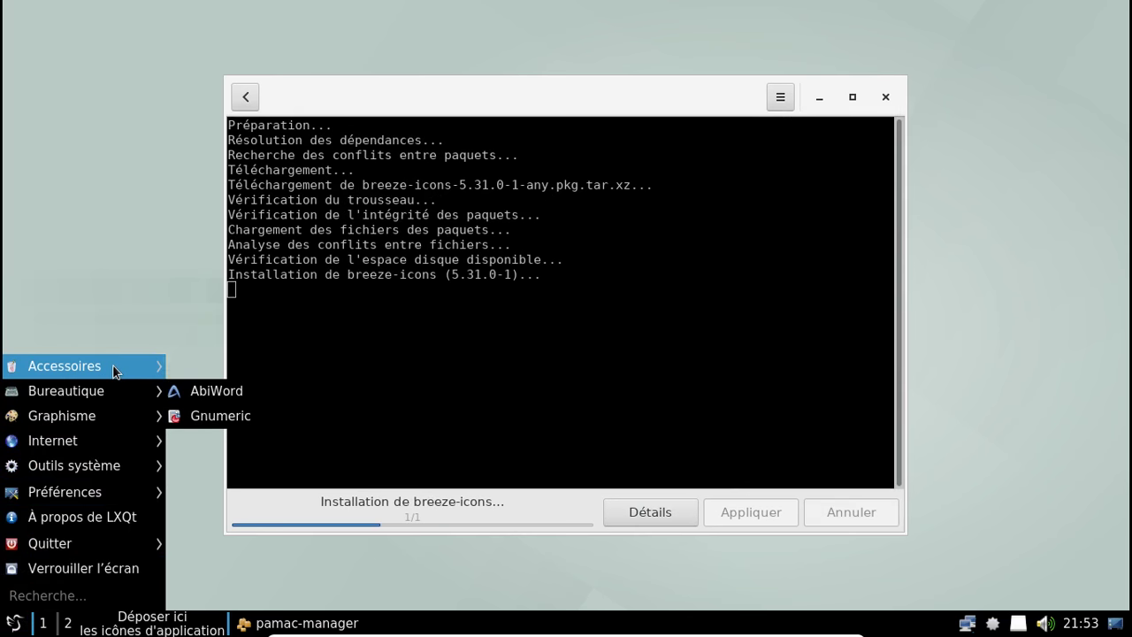
pyautogui.moveTo(113, 366)
pyautogui.click(188, 383)
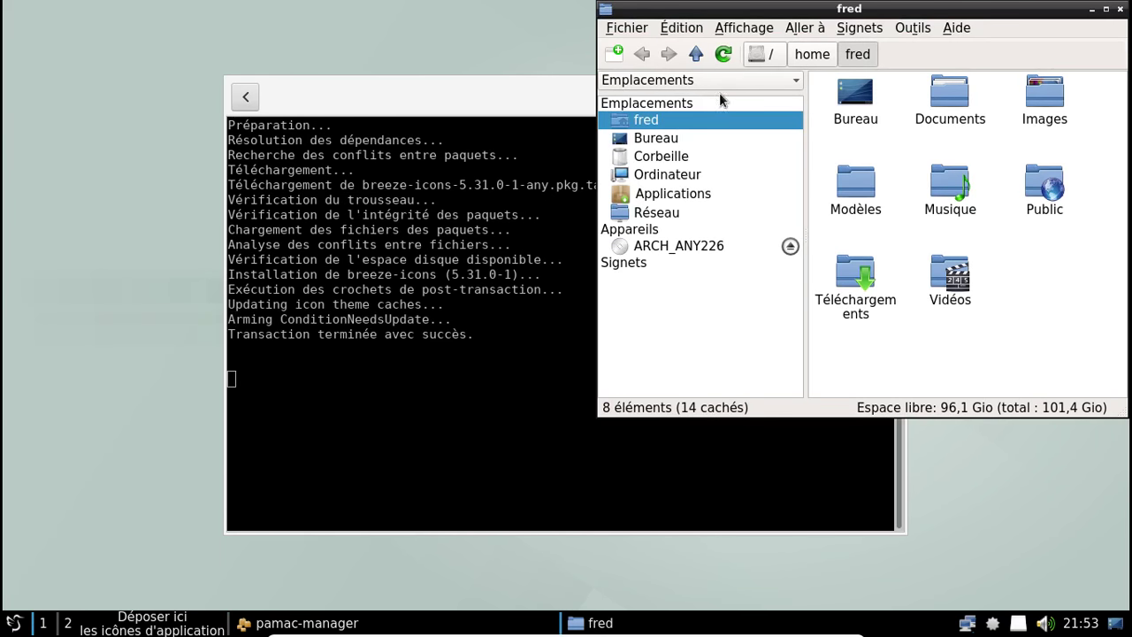
pyautogui.moveTo(761, 9); pyautogui.dragTo(448, 38)
pyautogui.moveTo(815, 444); pyautogui.dragTo(982, 437)
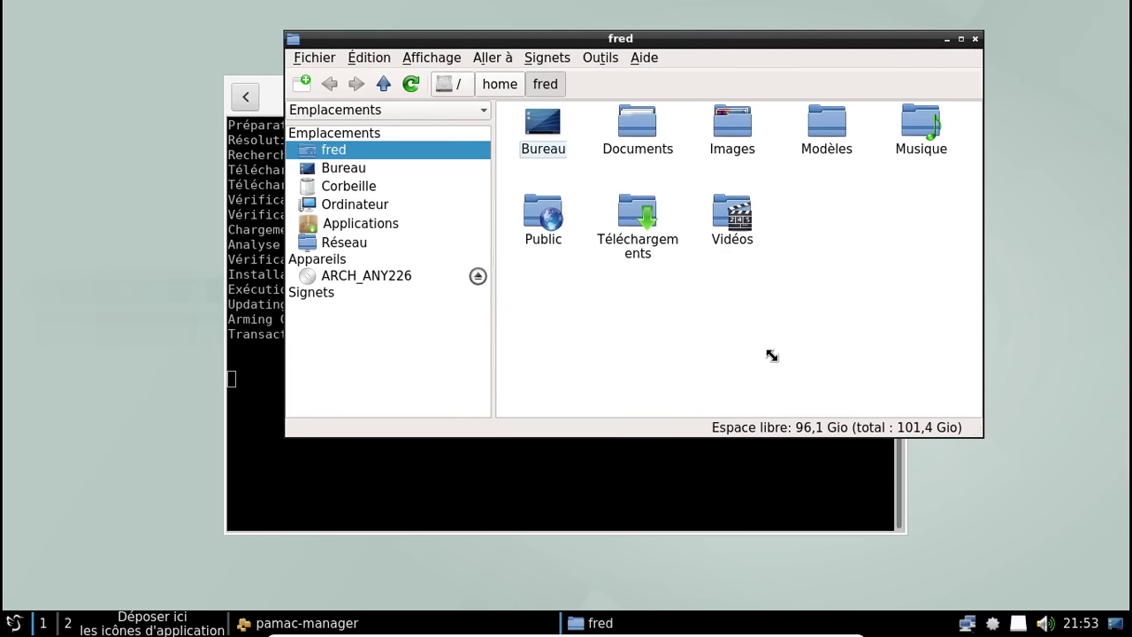
pyautogui.click(368, 248)
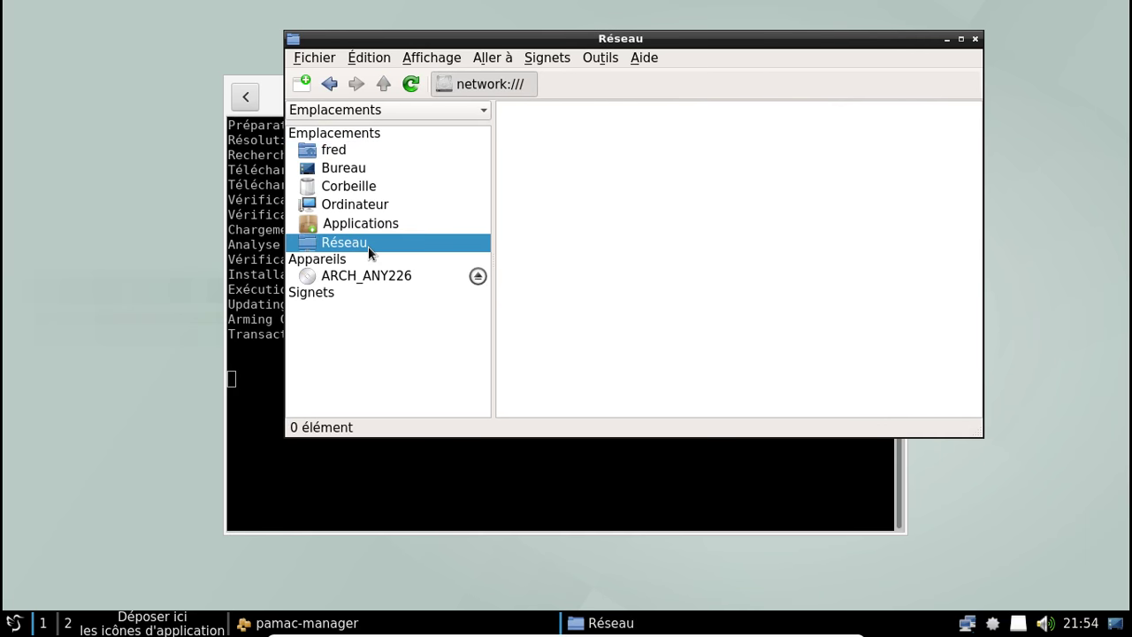
pyautogui.click(974, 38)
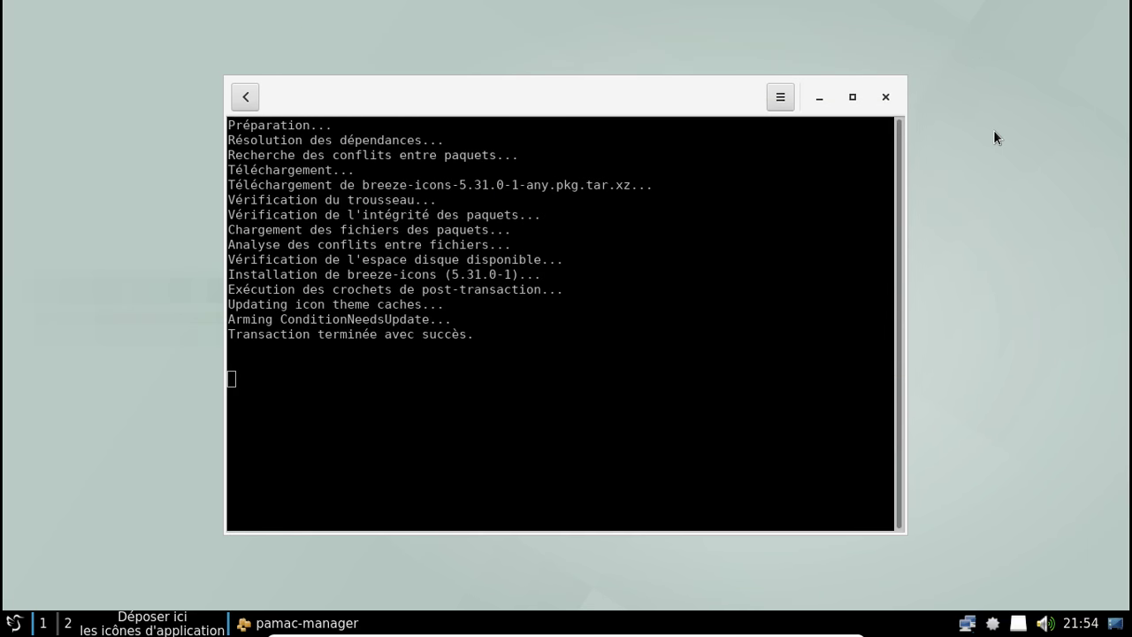
# Return to the package list, search for gvfs and install the gvfs-smb and gvfs-mtp packages.
pyautogui.click(241, 99)
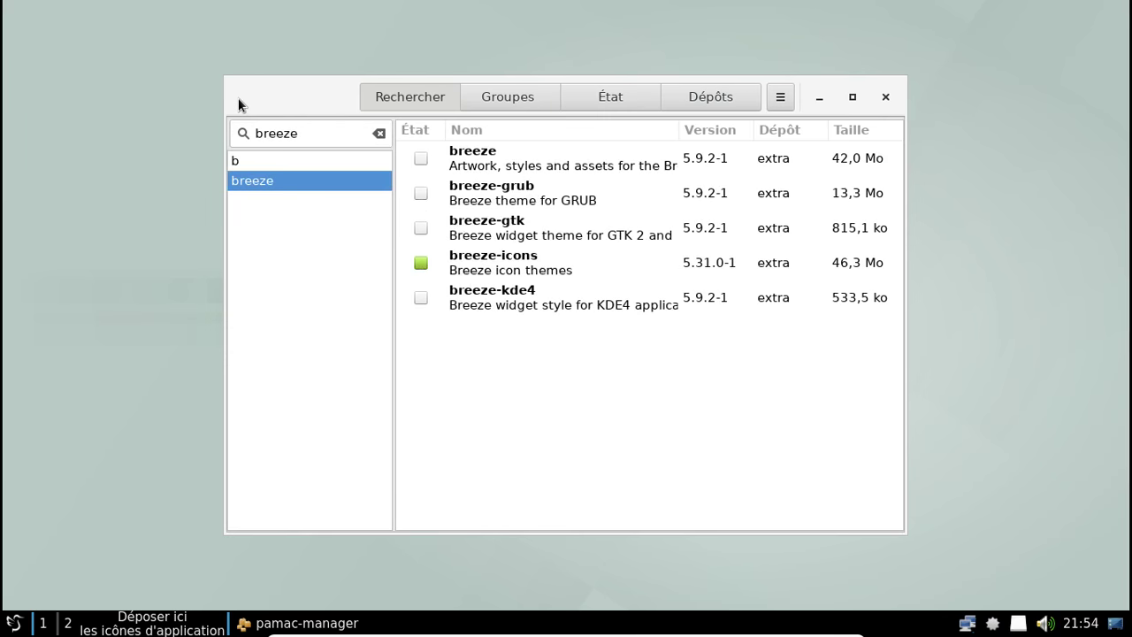
pyautogui.moveTo(311, 133); pyautogui.dragTo(237, 130)
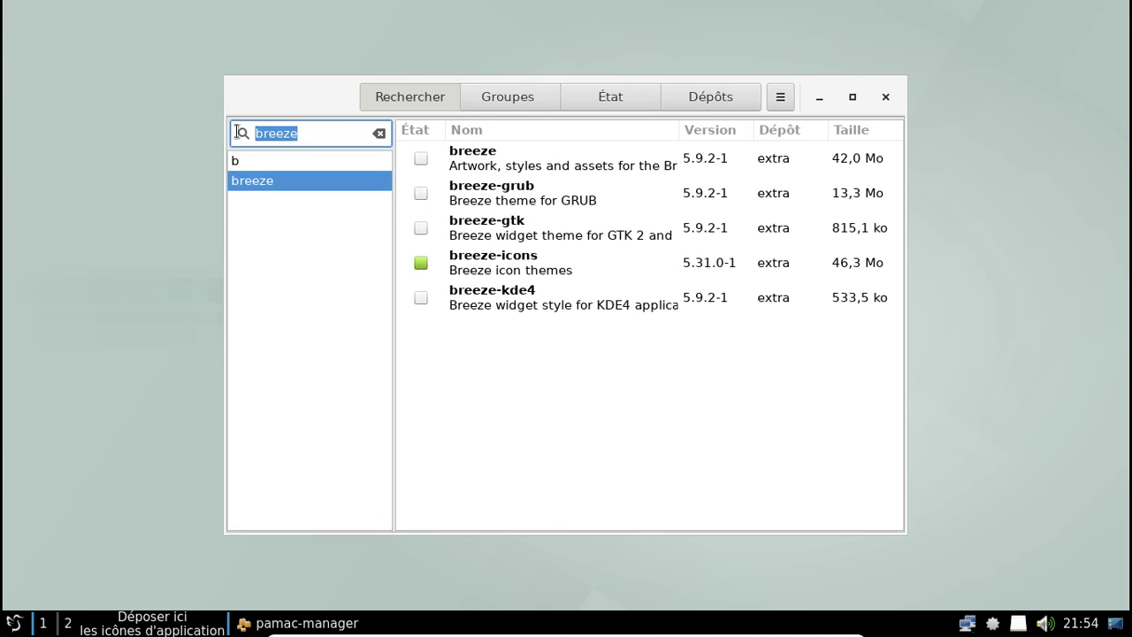
pyautogui.write('gvfs')
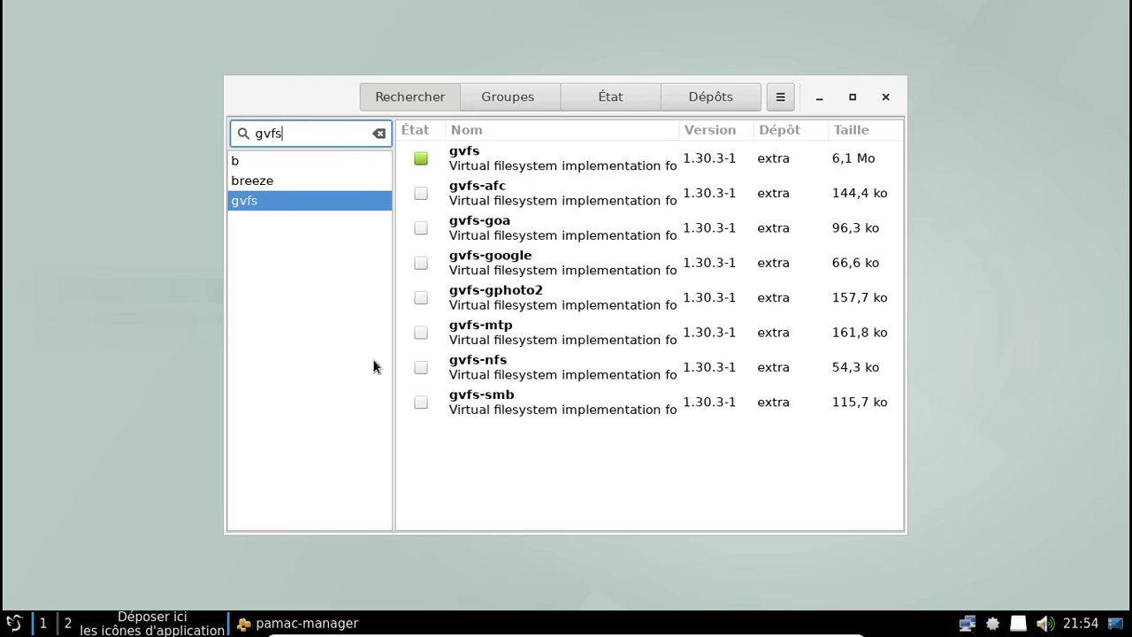
pyautogui.click(416, 401)
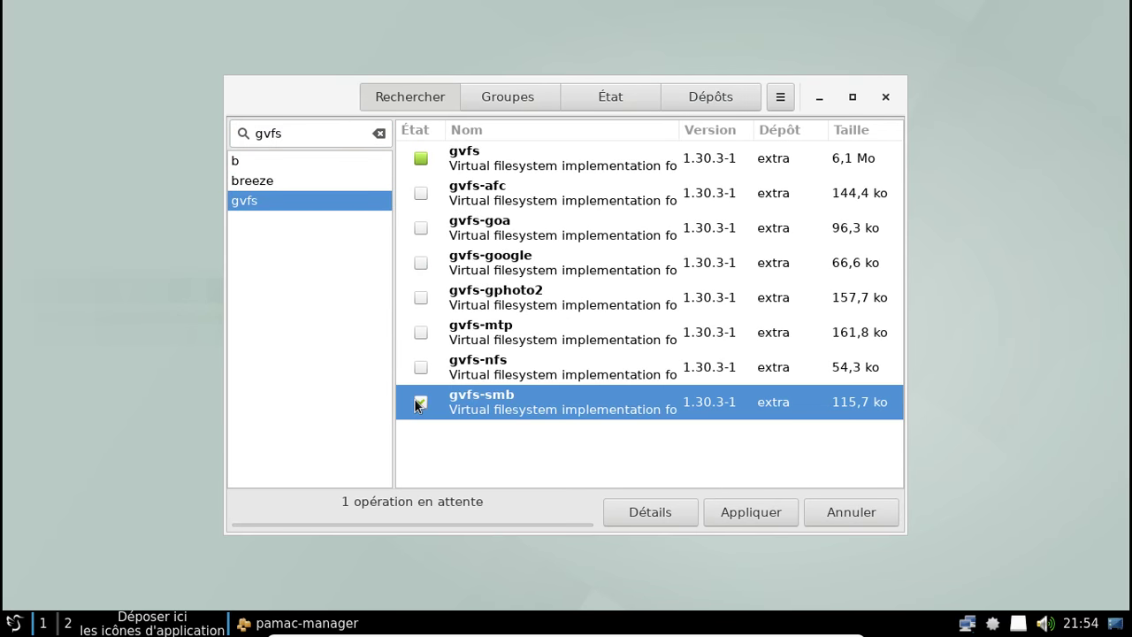
pyautogui.click(420, 333)
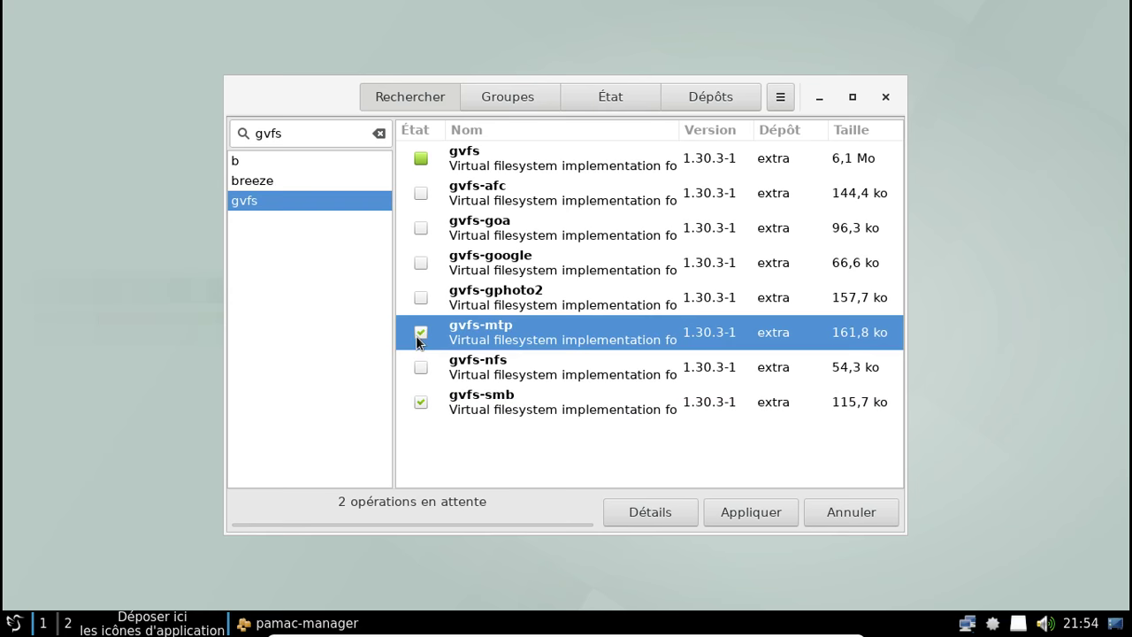
pyautogui.click(778, 513)
pyautogui.click(758, 171)
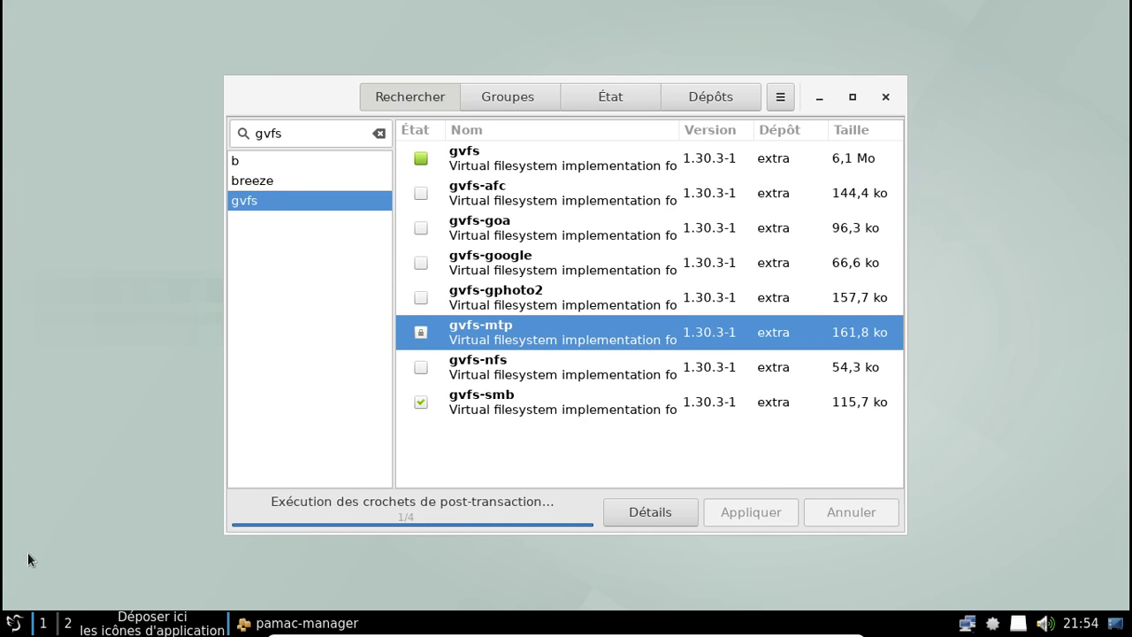
# Set the LXQt icon theme to Breeze (Default Plasma 5 Theme), then close the appearance settings and the package manager.
pyautogui.click(11, 624)
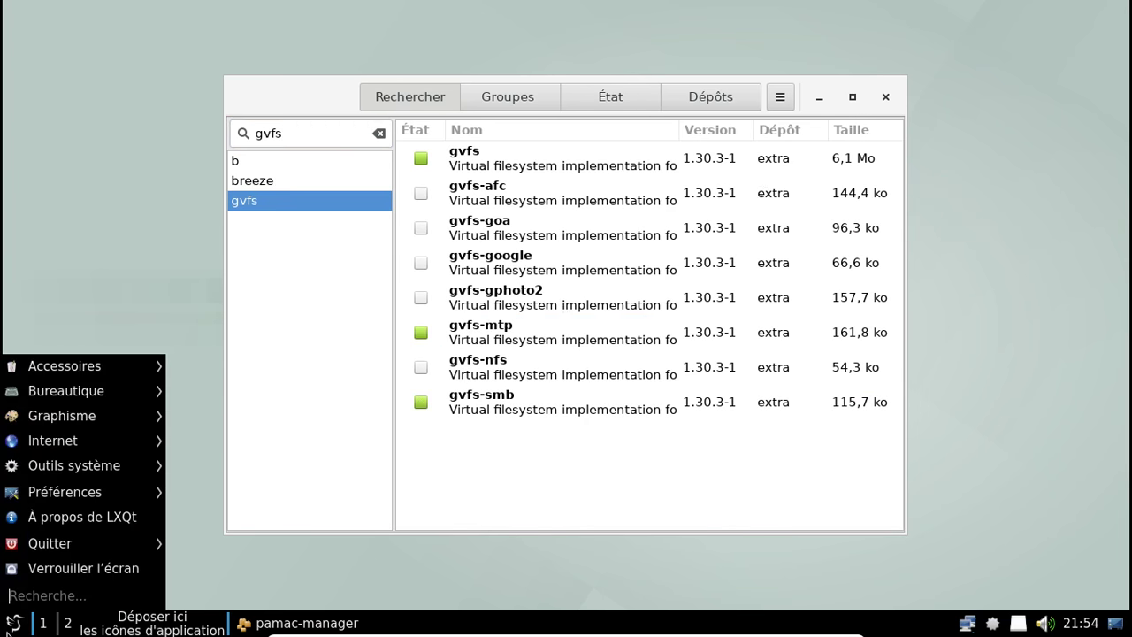
pyautogui.moveTo(64, 397)
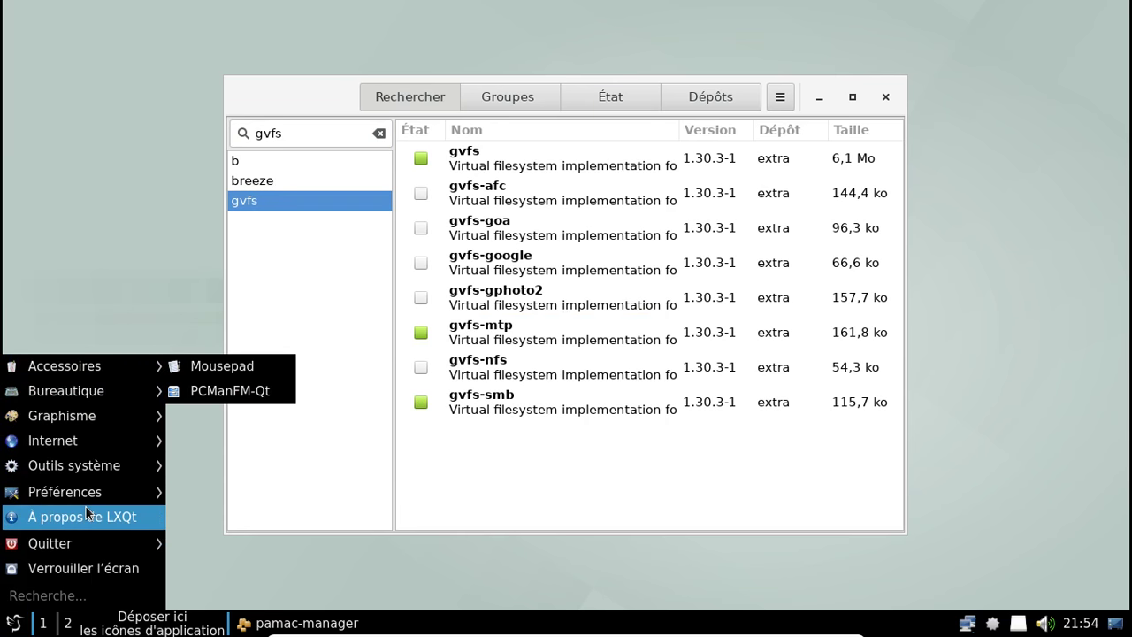
pyautogui.moveTo(85, 538)
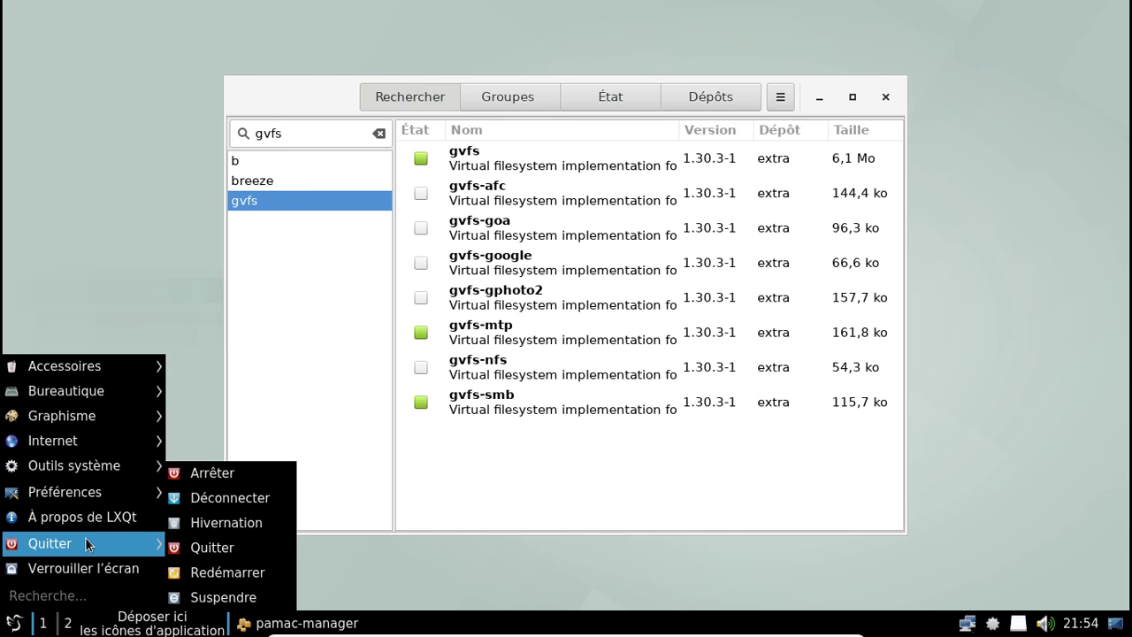
pyautogui.moveTo(76, 494)
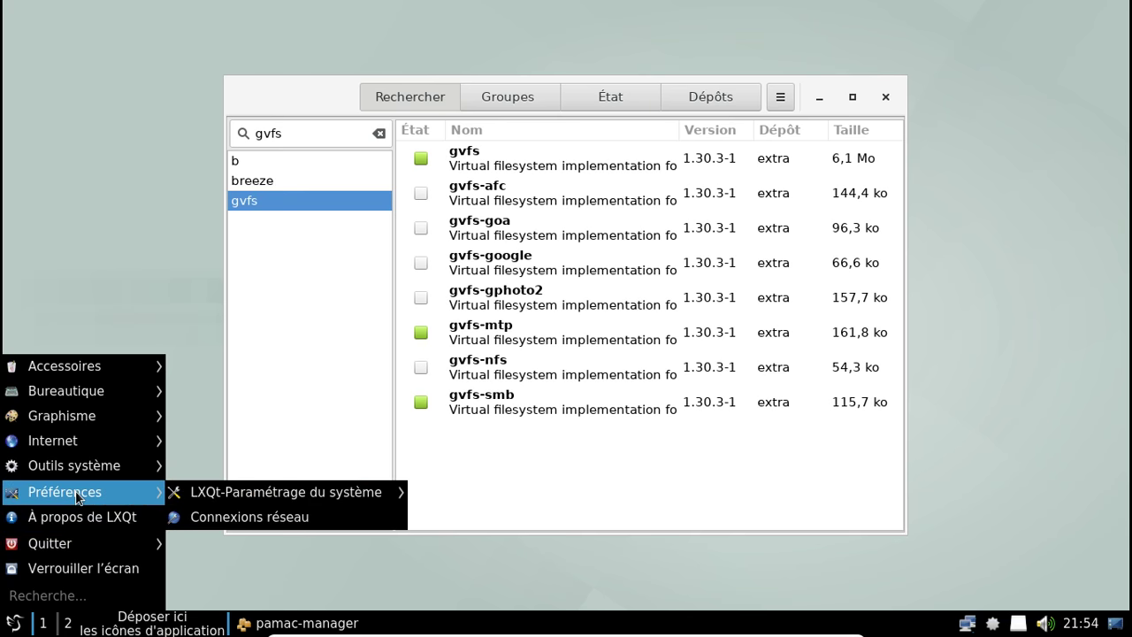
pyautogui.moveTo(305, 497)
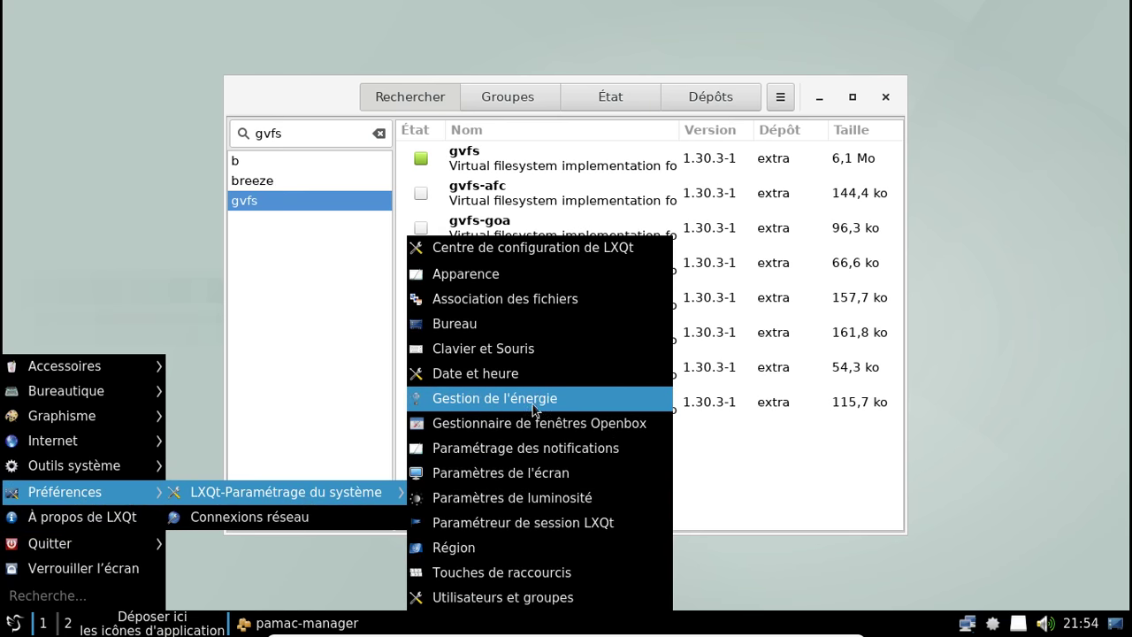
pyautogui.click(506, 275)
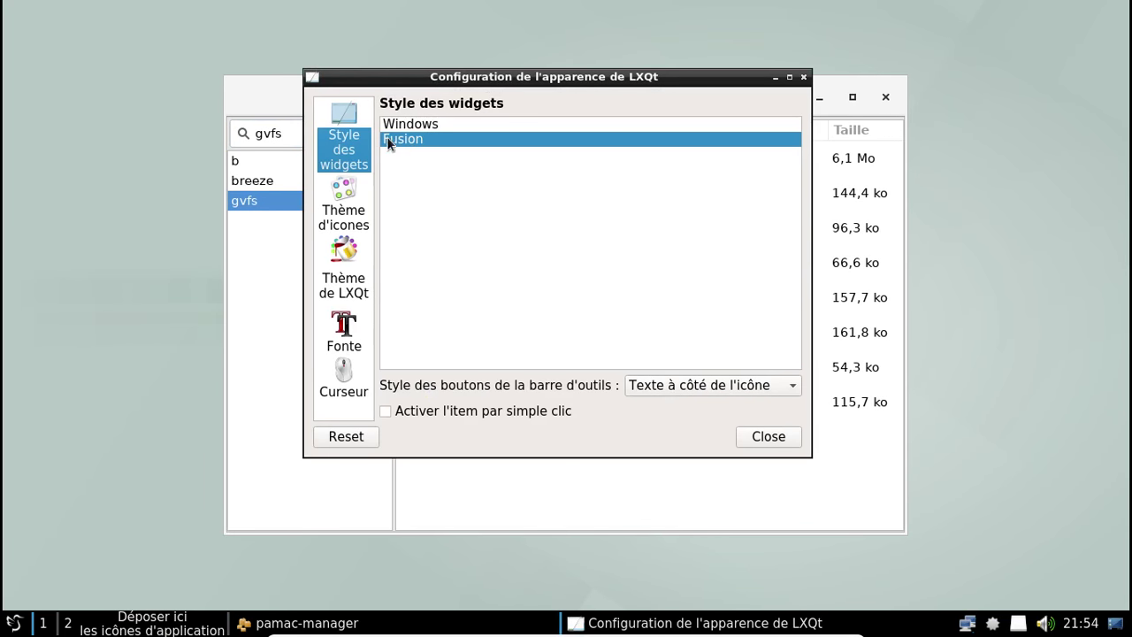
pyautogui.click(355, 202)
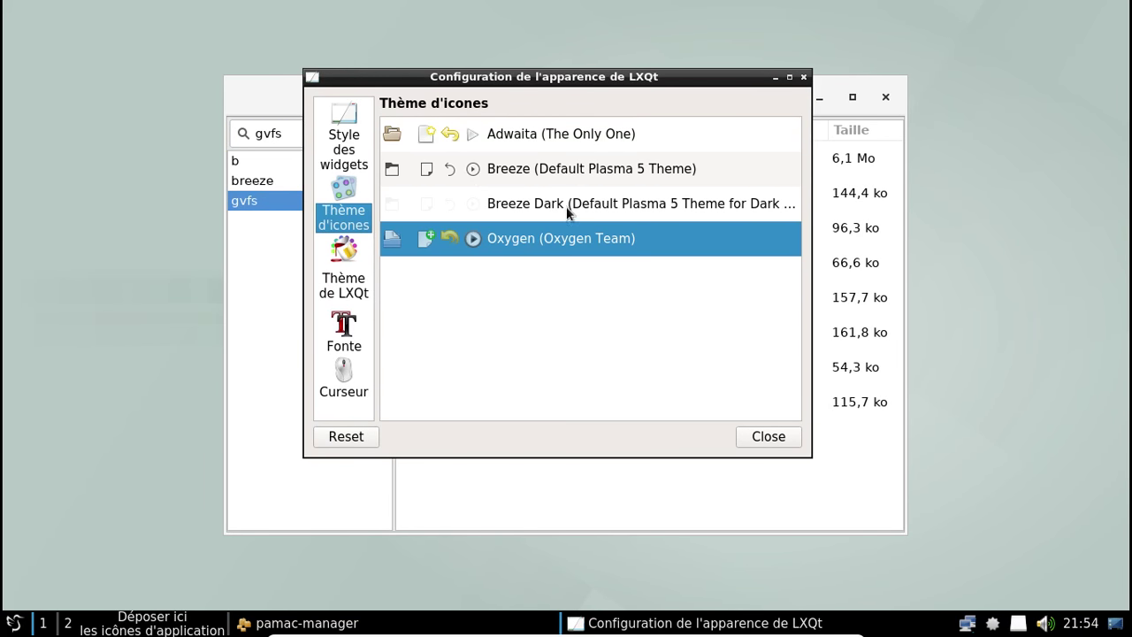
pyautogui.click(555, 177)
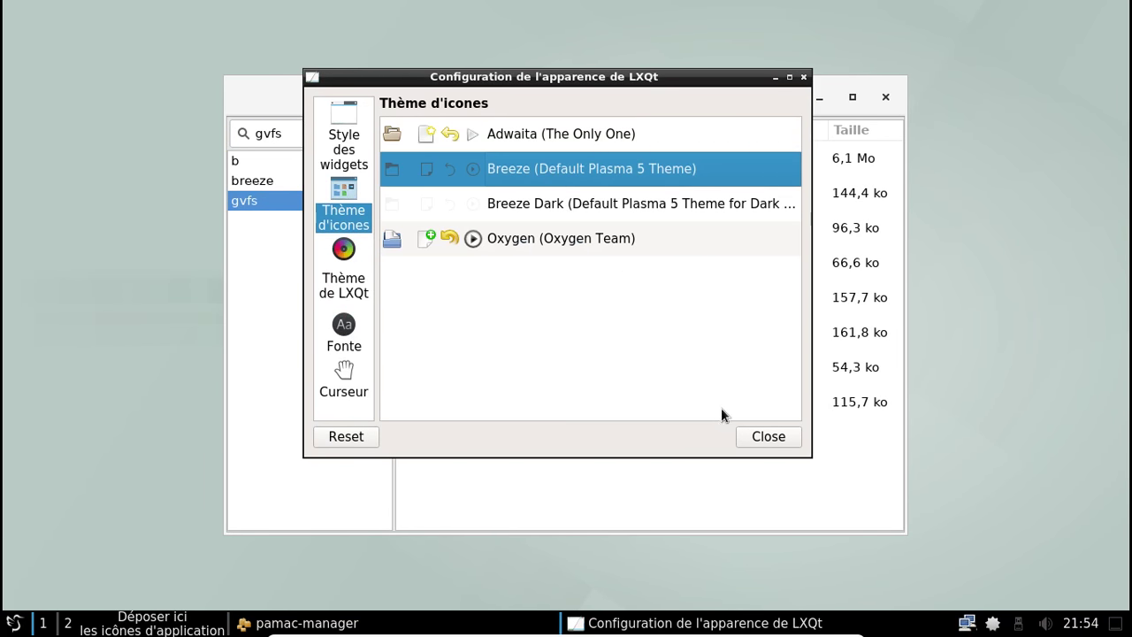
pyautogui.click(767, 434)
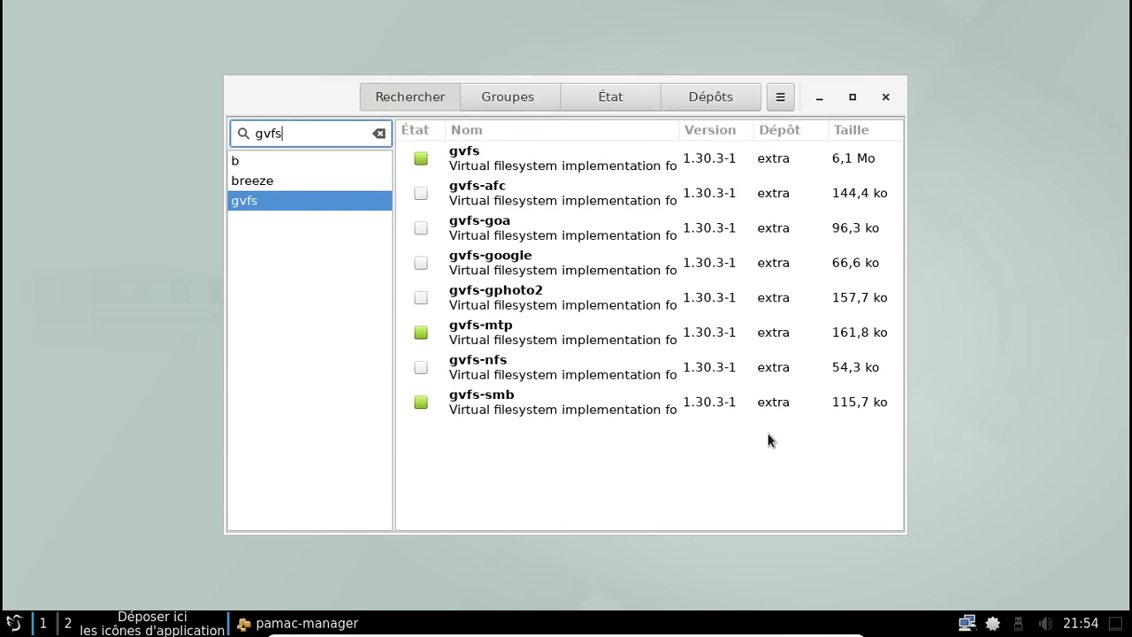
pyautogui.click(887, 97)
# Open the home folder in PCManFM-Qt to examine its icons.
pyautogui.click(12, 624)
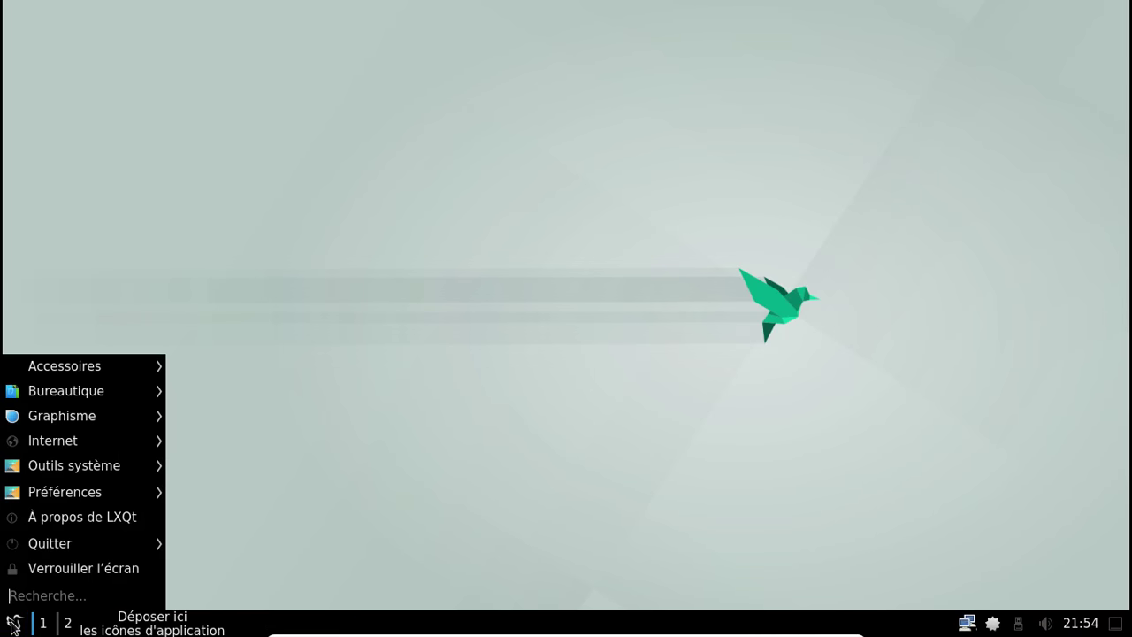
pyautogui.moveTo(86, 369)
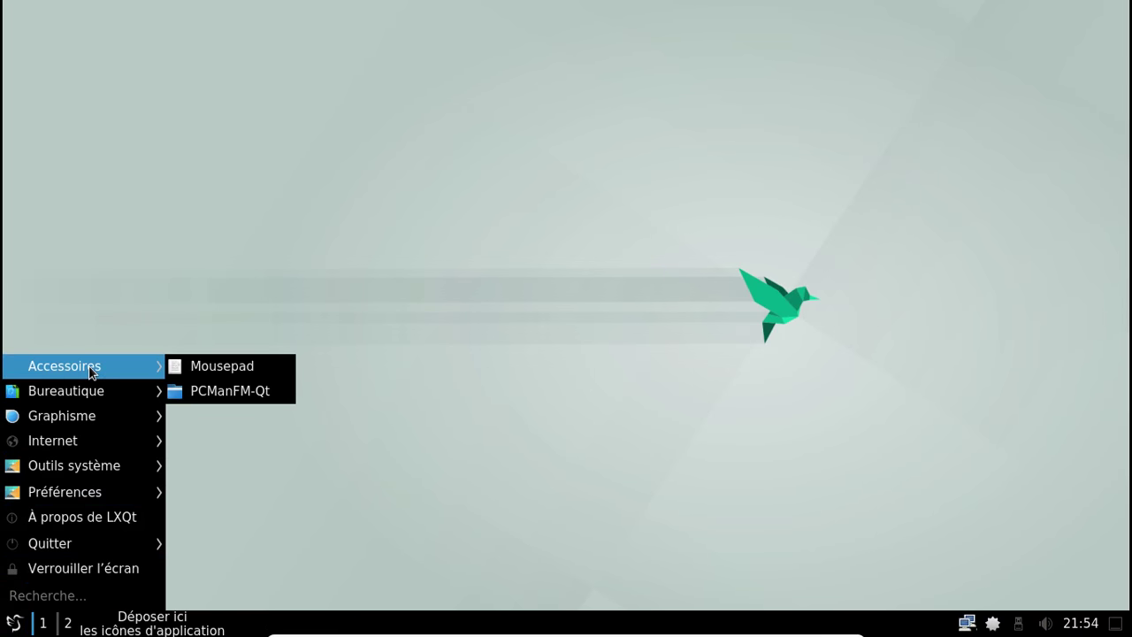
pyautogui.click(245, 390)
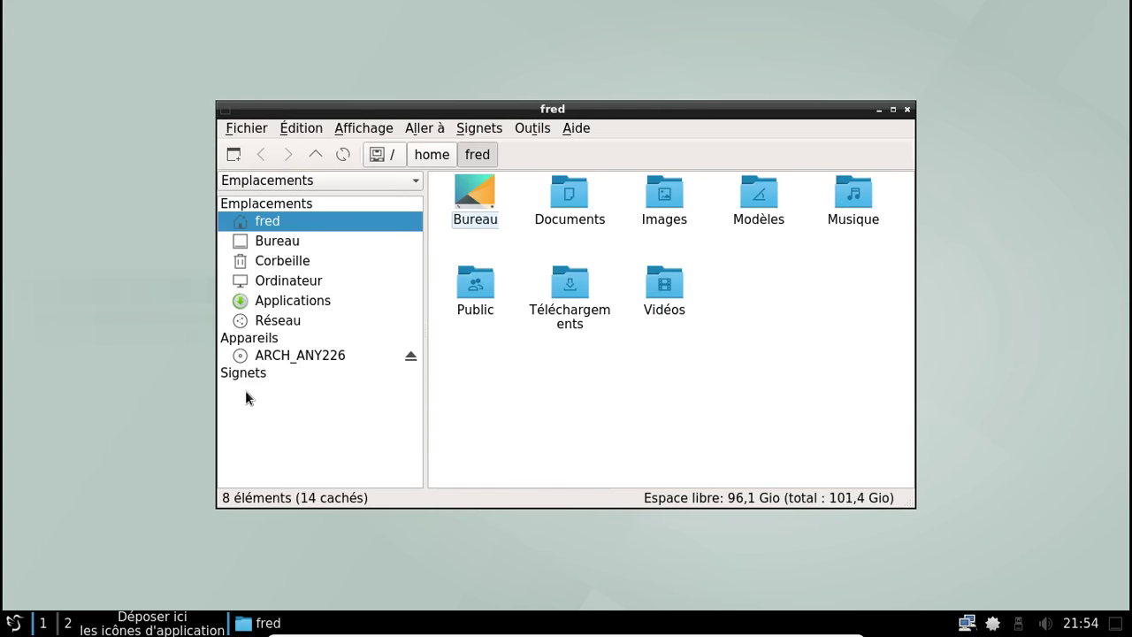
# Review the general and advanced desktop preferences, cancel them without changes and close the file manager.
pyautogui.rightClick(152, 40)
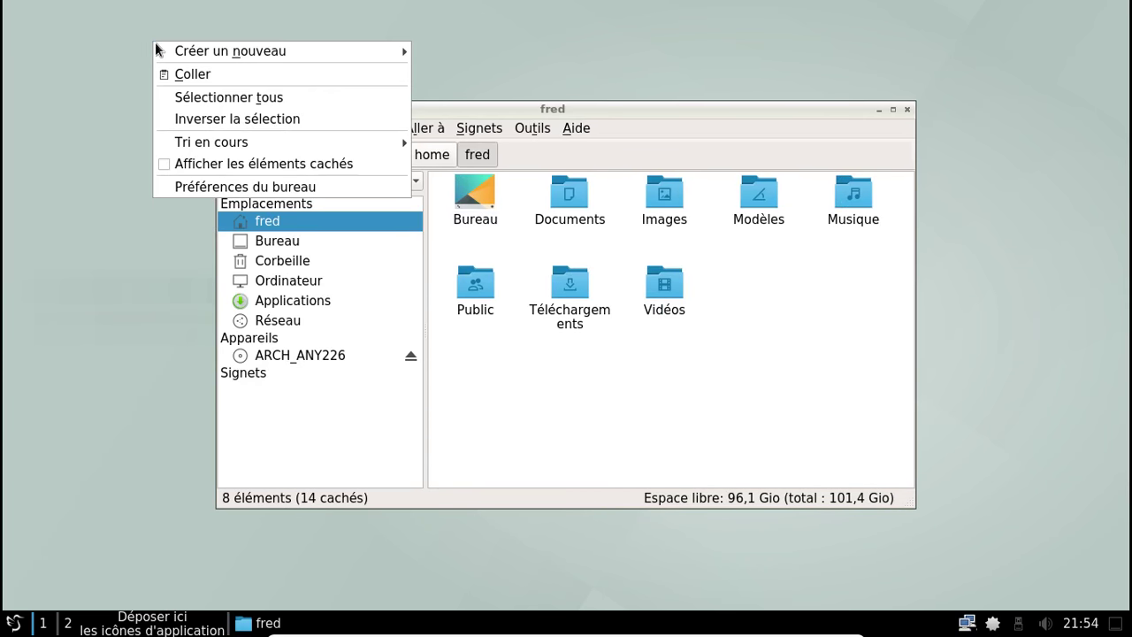
pyautogui.click(248, 186)
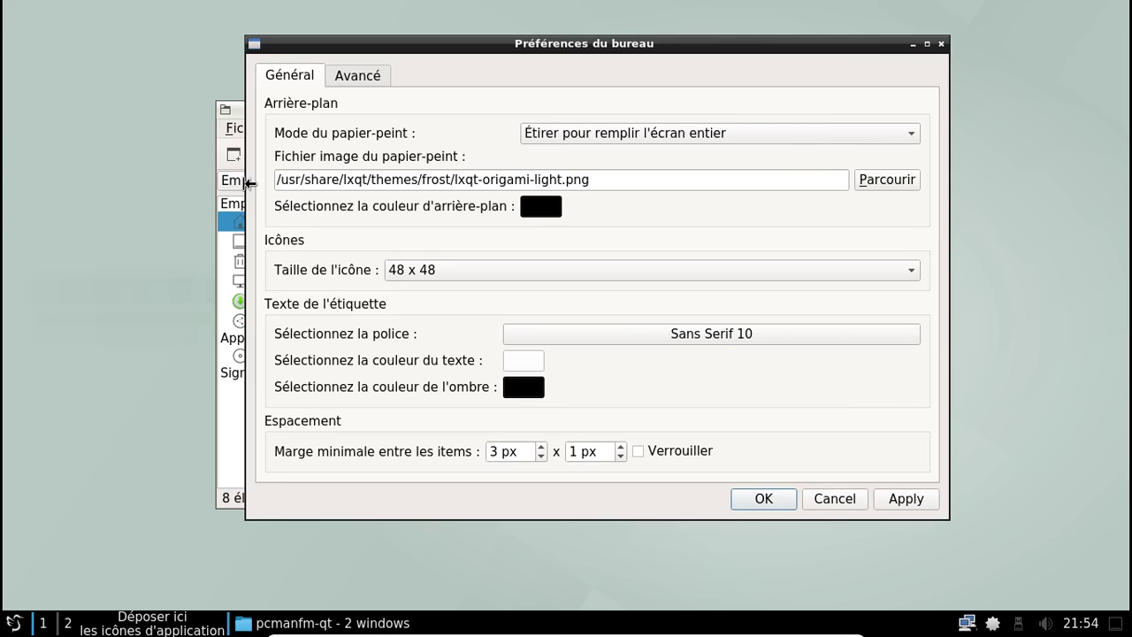
pyautogui.click(358, 81)
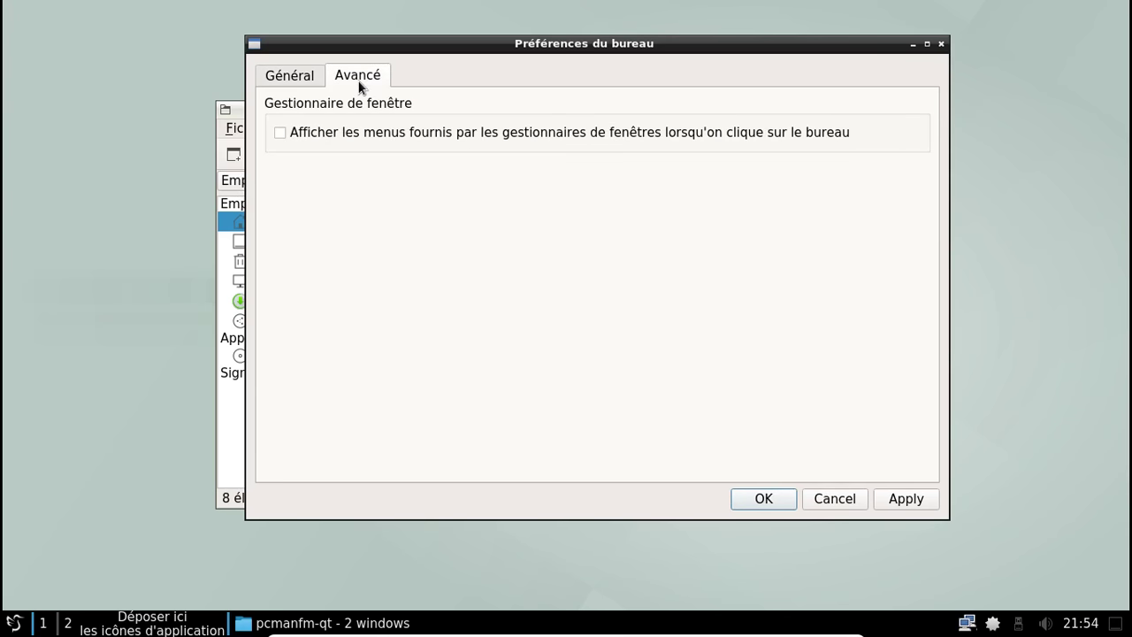
pyautogui.click(308, 81)
pyautogui.click(838, 500)
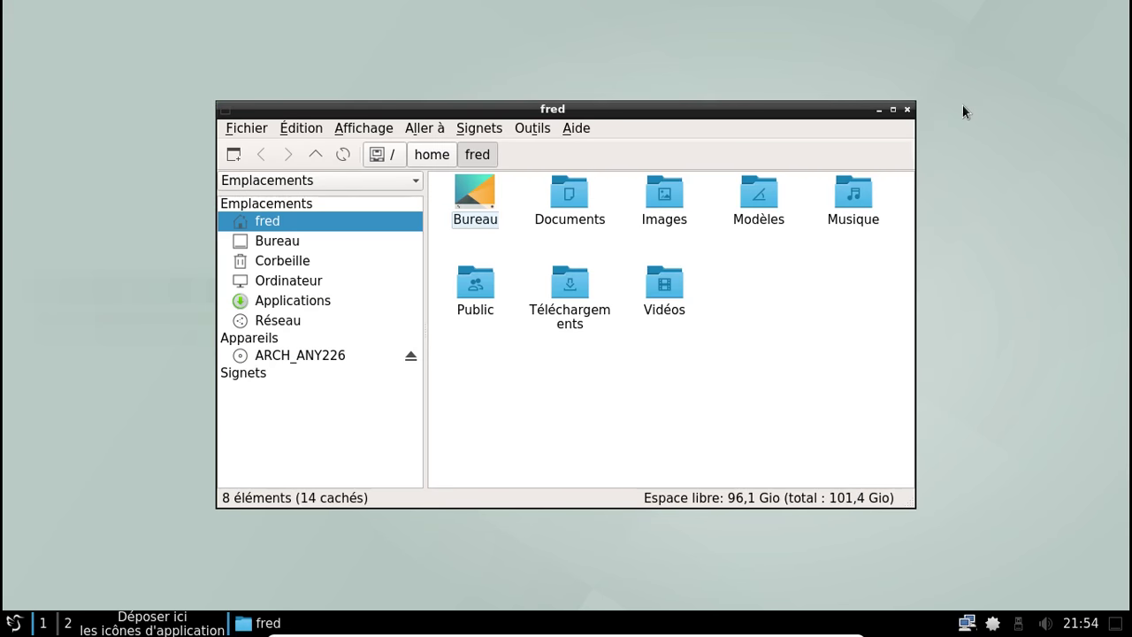
pyautogui.click(906, 110)
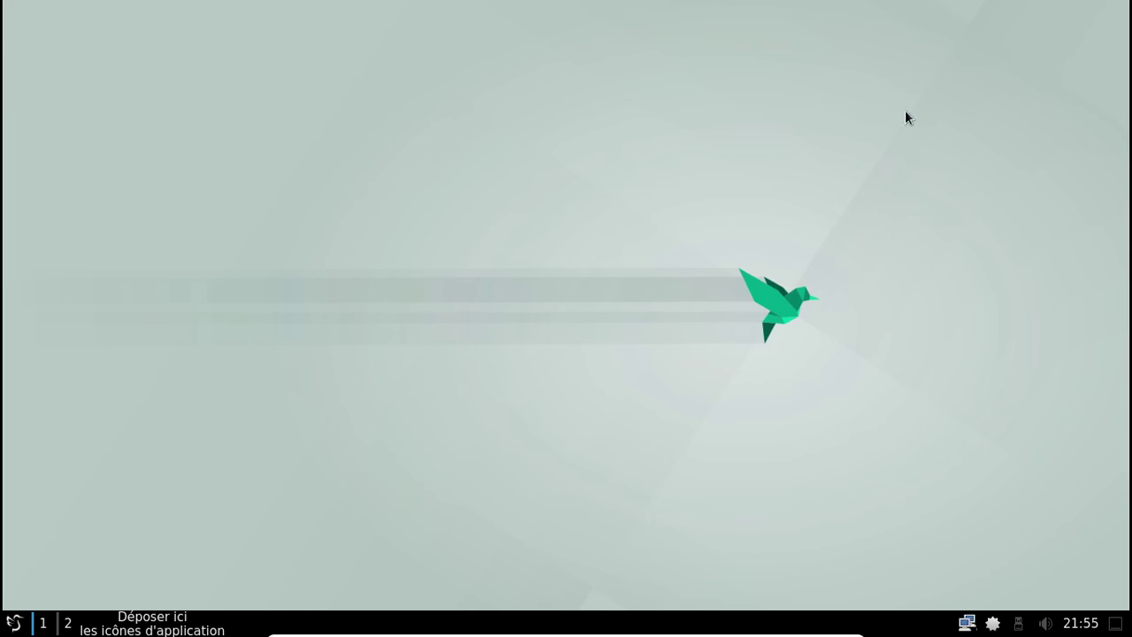
# Open the LXQt configuration center, review the general desktop preferences and cancel them without changes.
pyautogui.click(13, 623)
pyautogui.moveTo(99, 501)
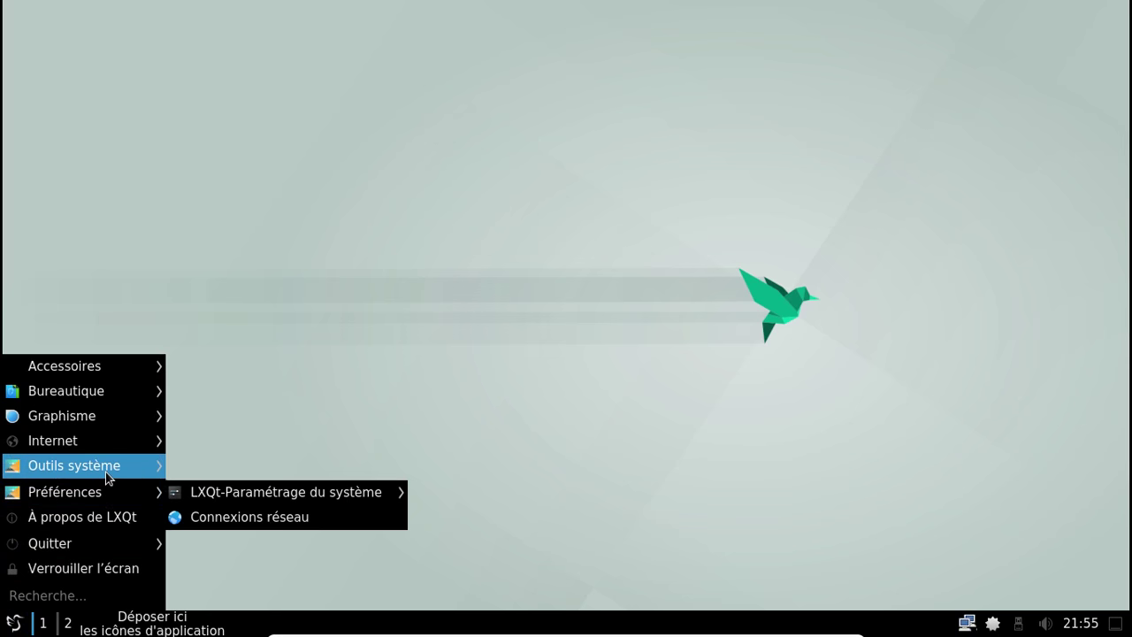
pyautogui.moveTo(106, 478)
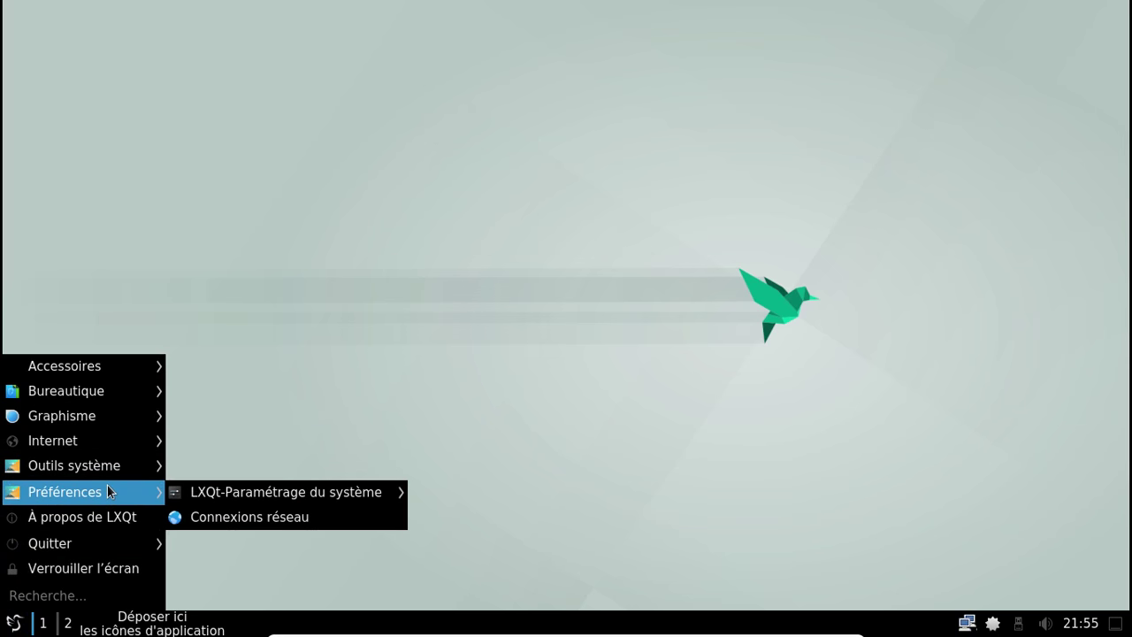
pyautogui.moveTo(274, 497)
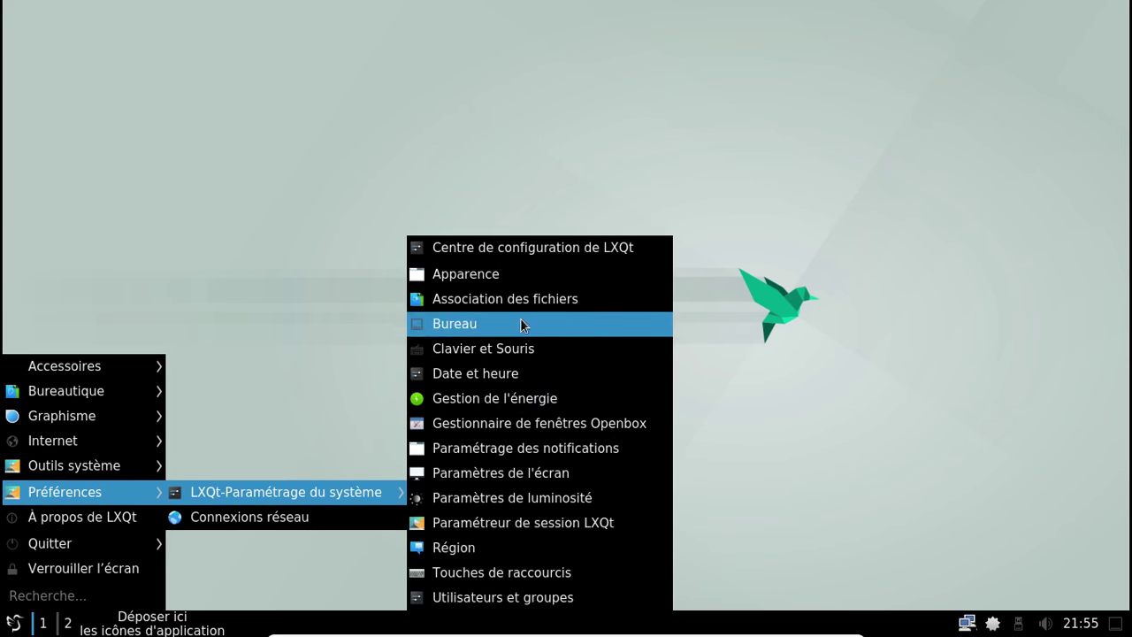
pyautogui.click(499, 257)
pyautogui.click(562, 209)
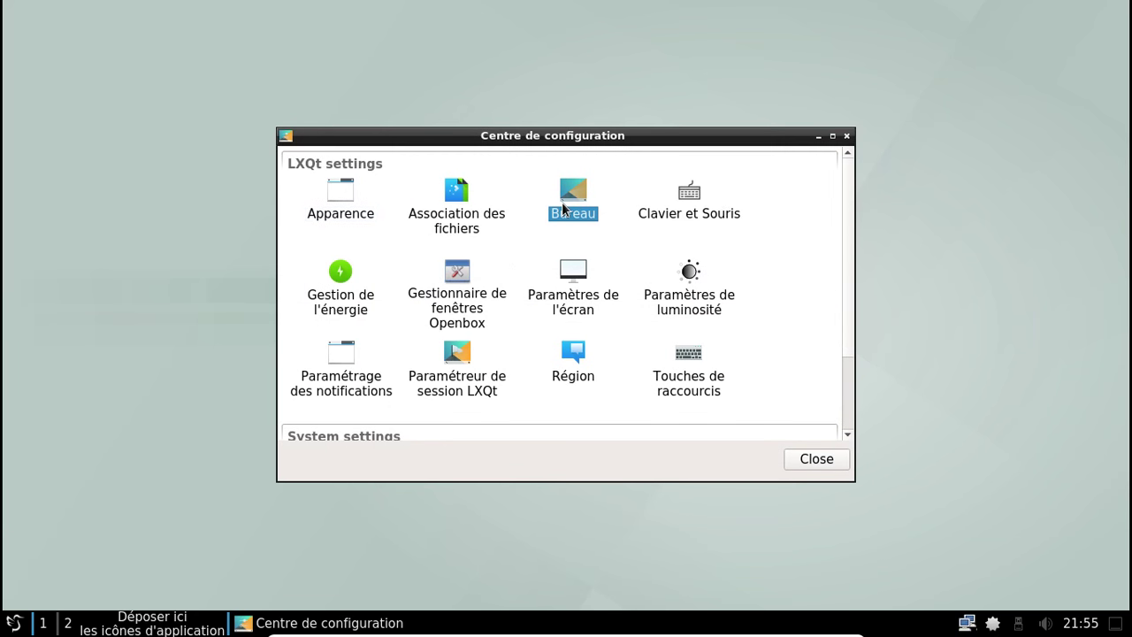
pyautogui.doubleClick(563, 209)
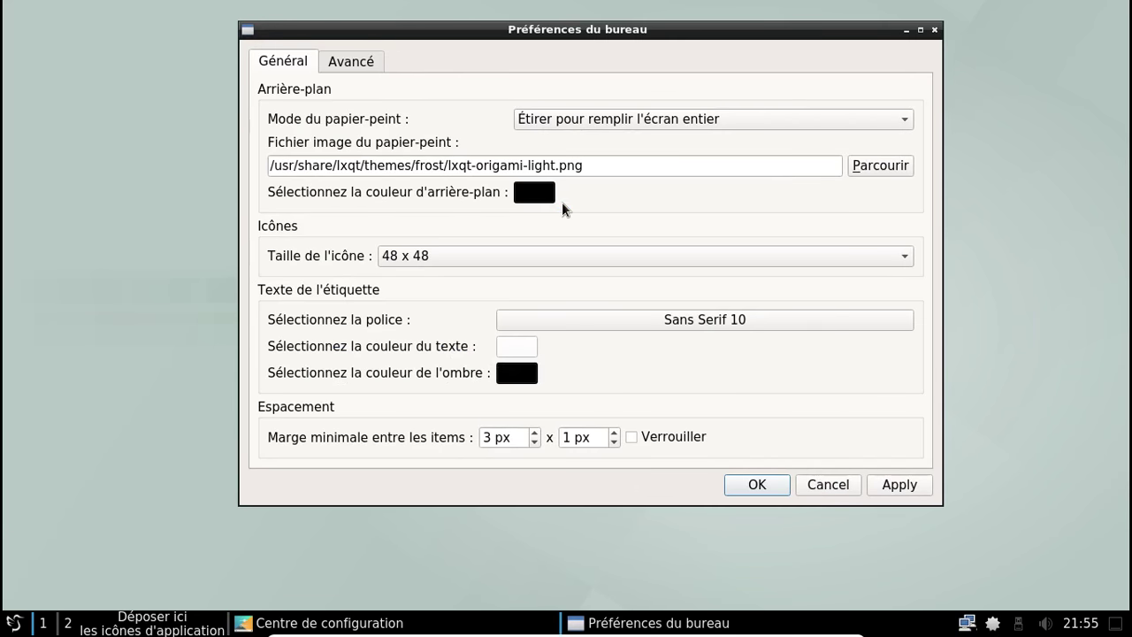
pyautogui.click(824, 484)
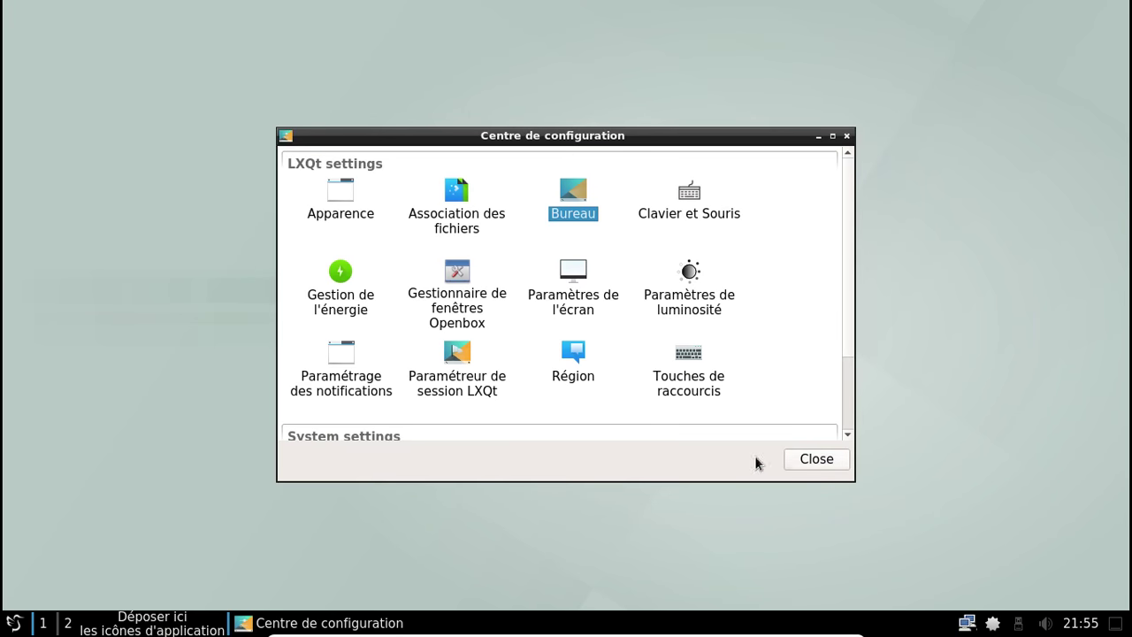
# Try to open the screen settings and look through the other entries of the configuration center.
pyautogui.doubleClick(578, 304)
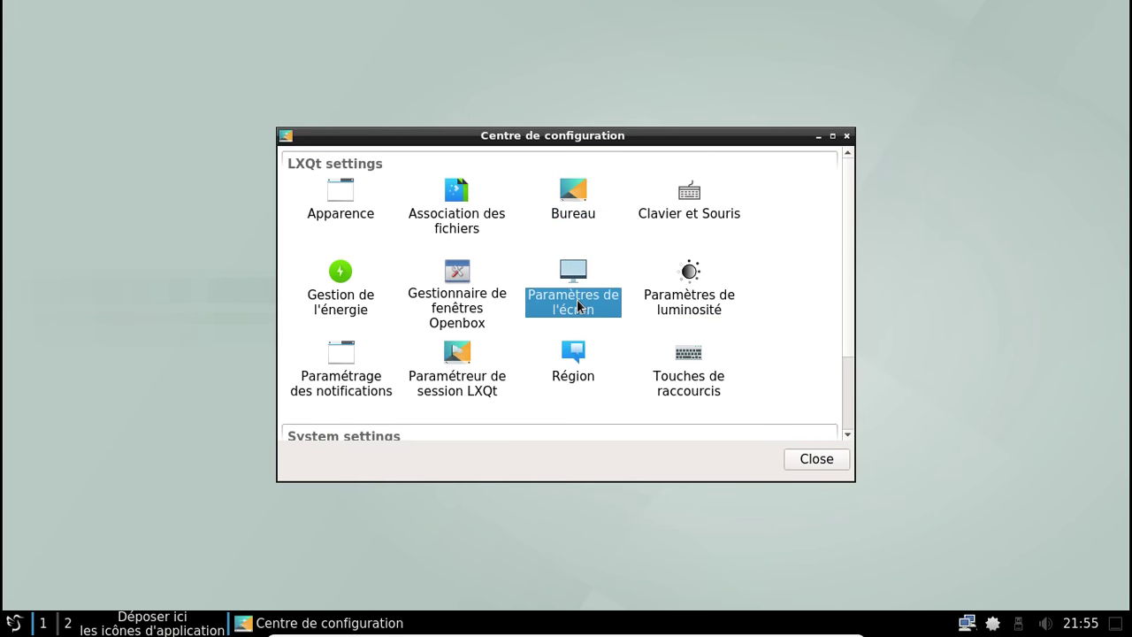
pyautogui.click(626, 412)
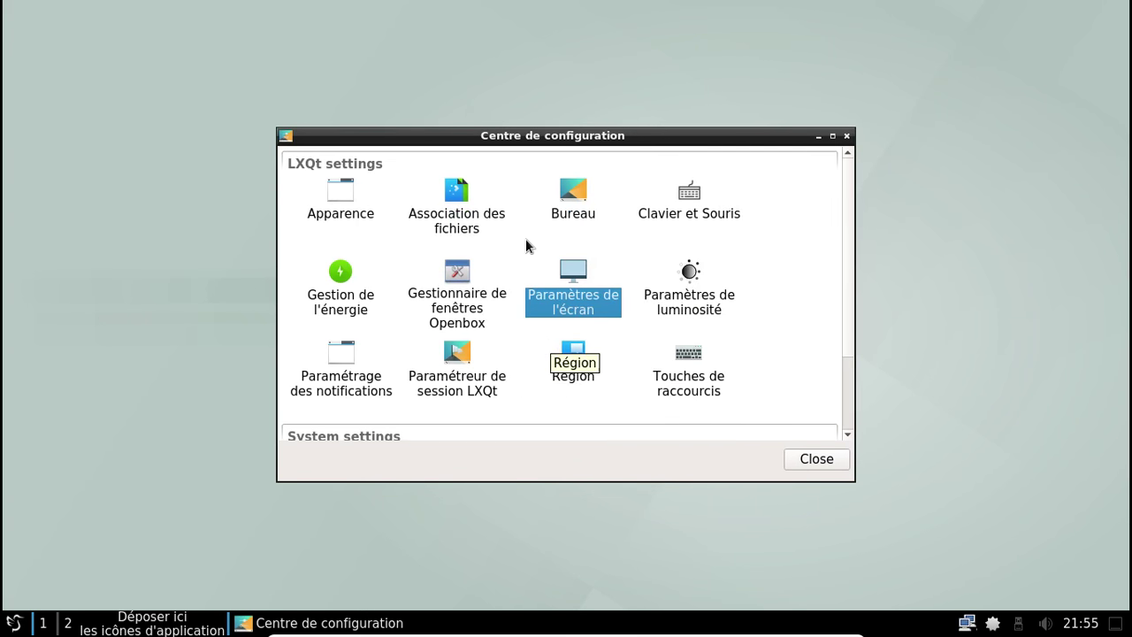
pyautogui.scroll(-1, 526, 241)
pyautogui.scroll(1, 469, 261)
# Review the cursor, font, icon theme and widget style pages of the LXQt appearance settings, and close them along with the configuration center.
pyautogui.doubleClick(365, 222)
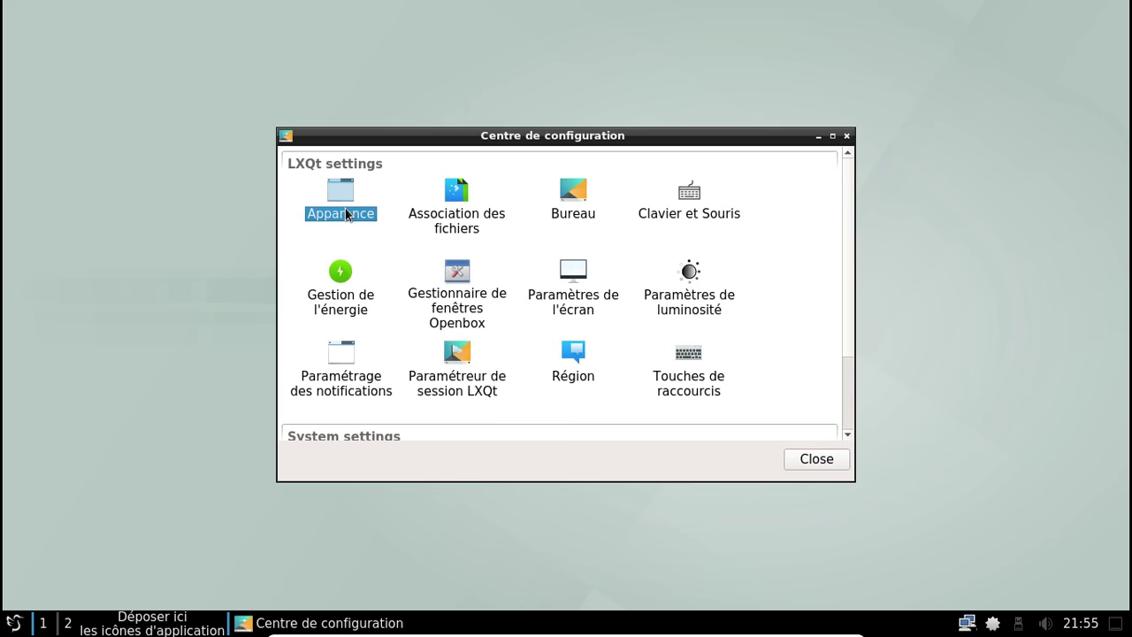
pyautogui.click(352, 367)
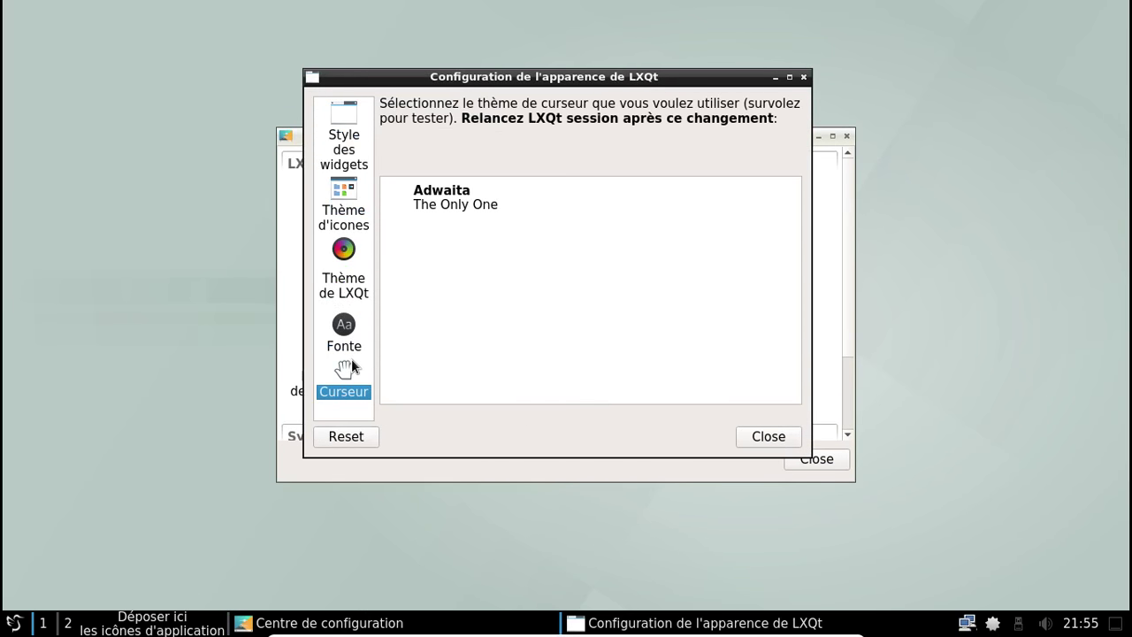
pyautogui.click(351, 340)
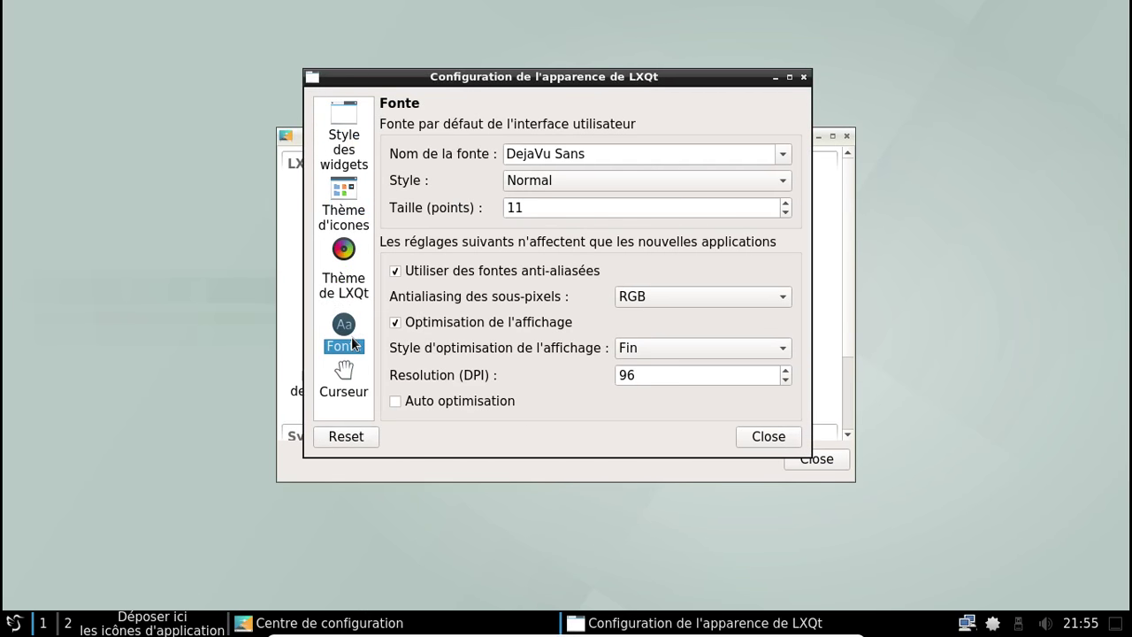
pyautogui.click(341, 290)
pyautogui.click(338, 210)
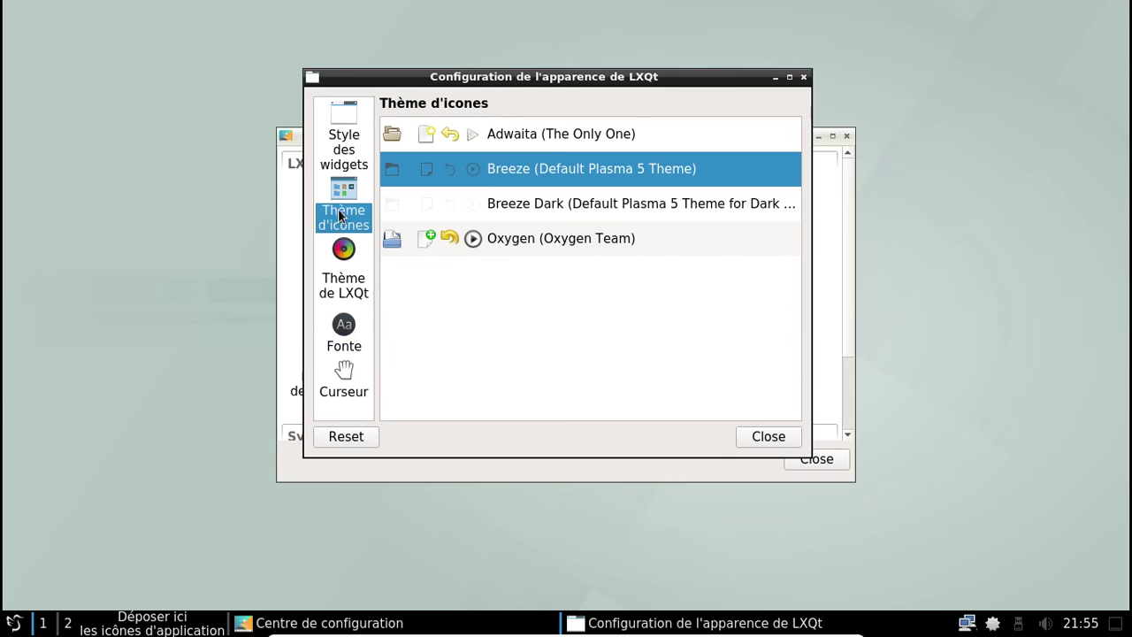
pyautogui.click(334, 140)
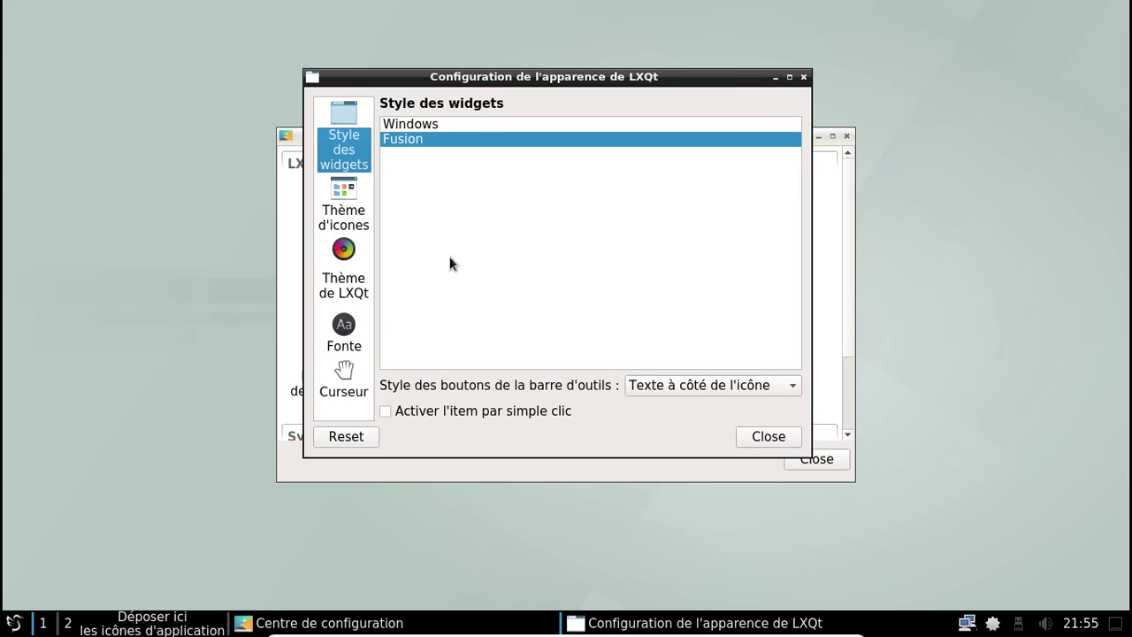
pyautogui.click(749, 435)
pyautogui.click(814, 458)
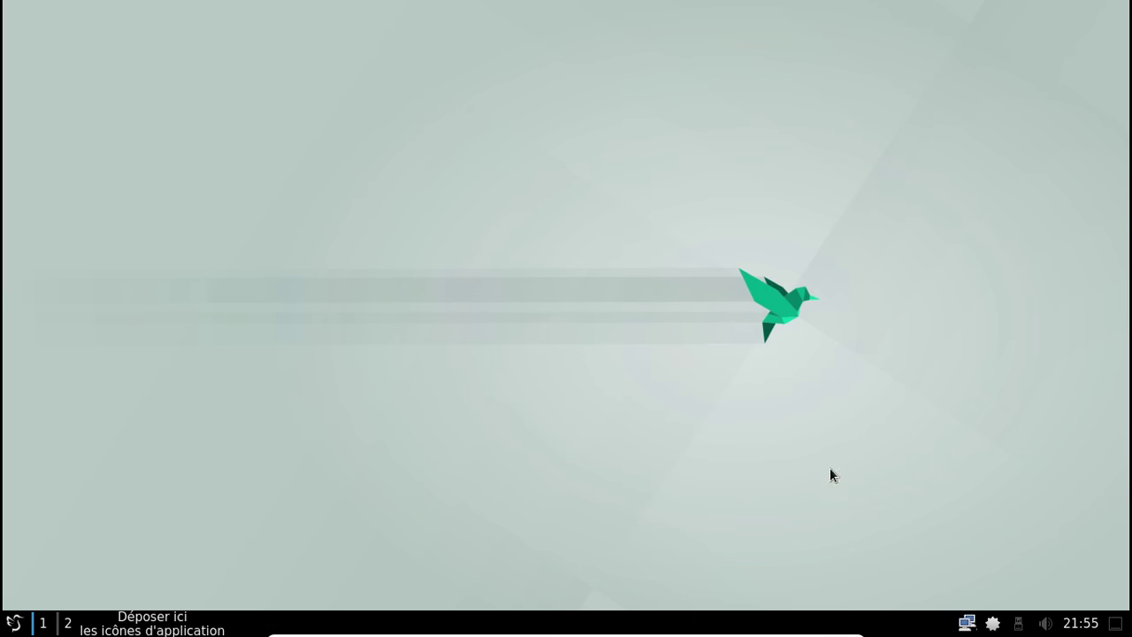
# Log out of the LXQt session and confirm the disconnection.
pyautogui.click(13, 622)
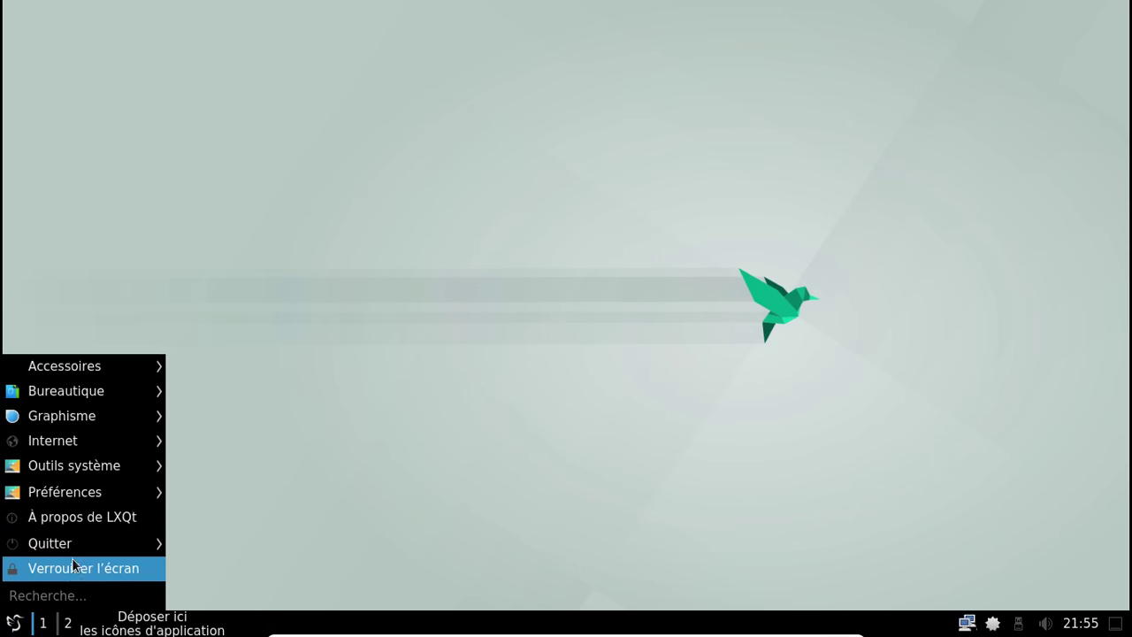
pyautogui.moveTo(72, 550)
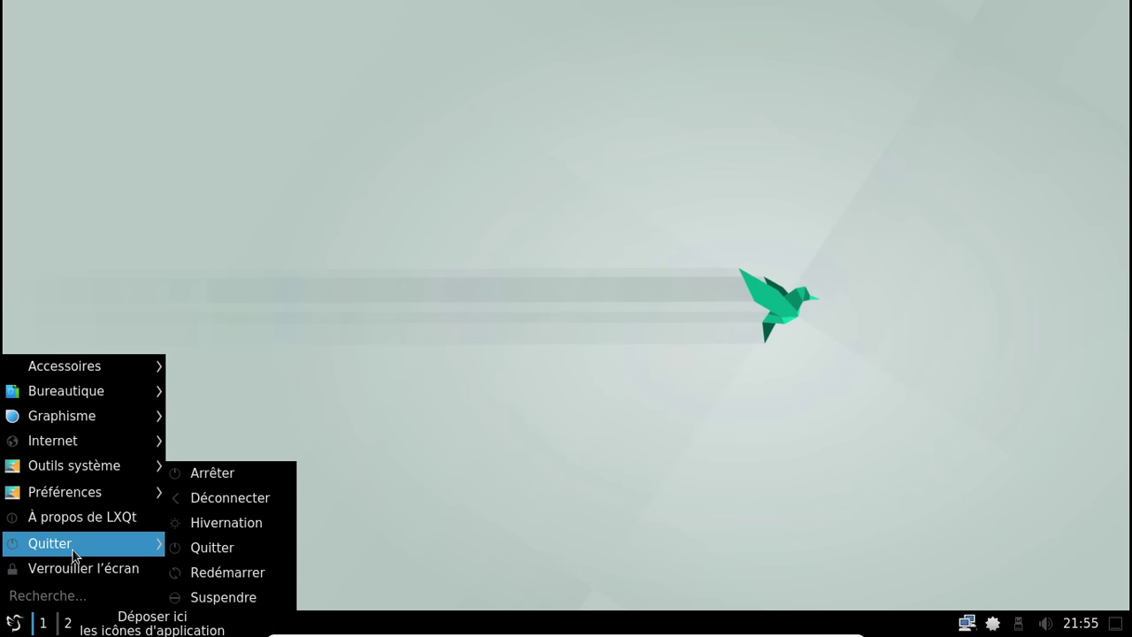
pyautogui.click(203, 498)
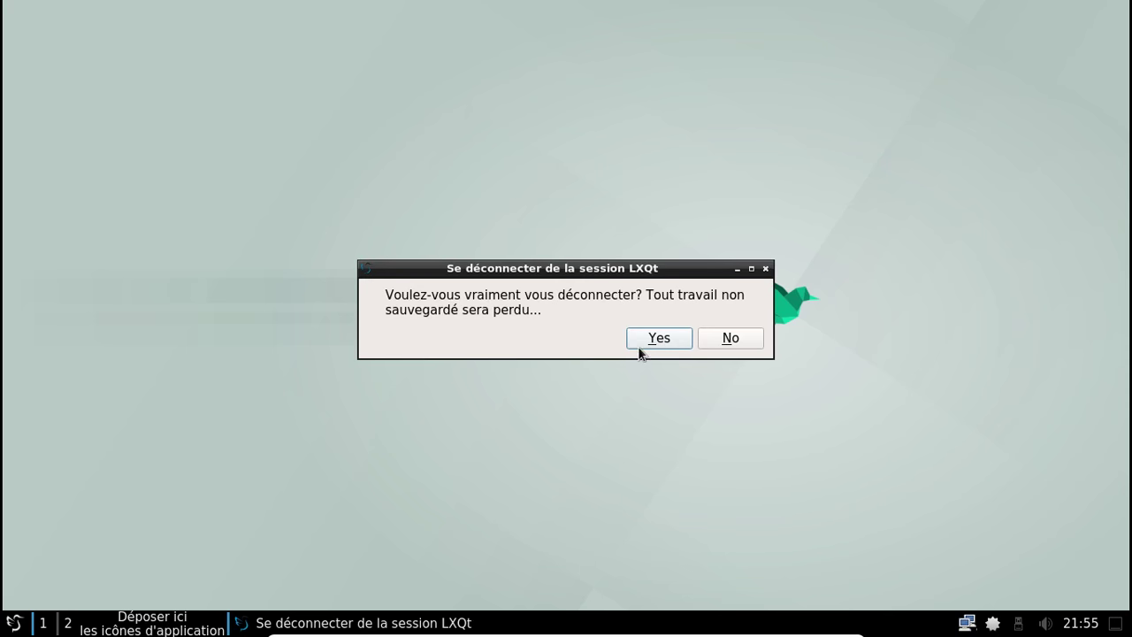
pyautogui.click(640, 343)
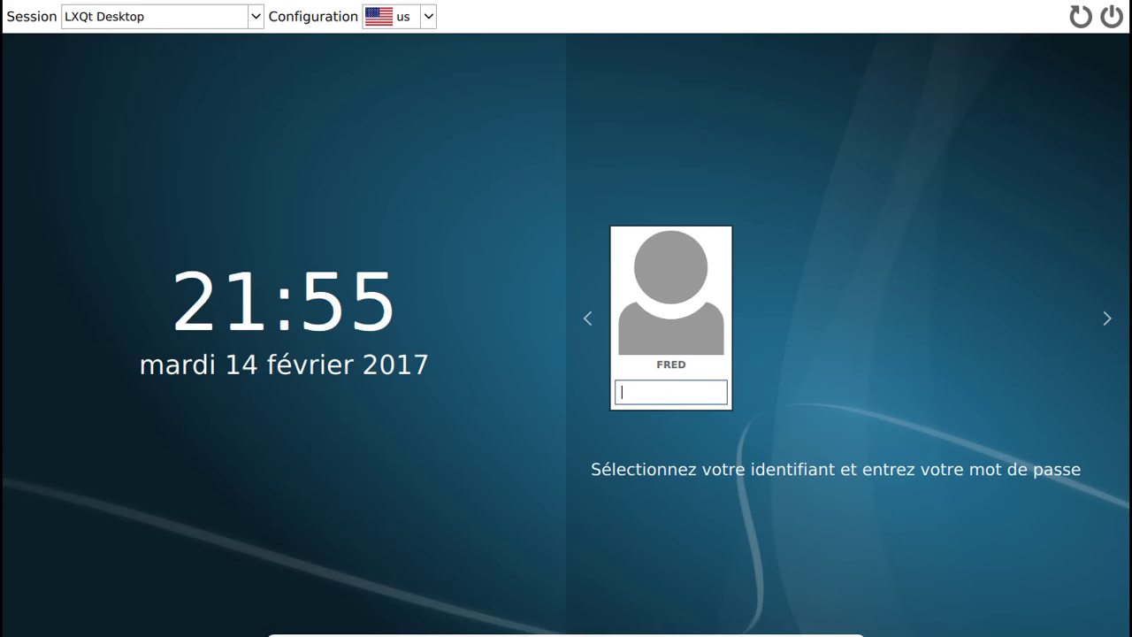
# Log back into the LXQt Desktop session by entering the account password.
pyautogui.write('••••')
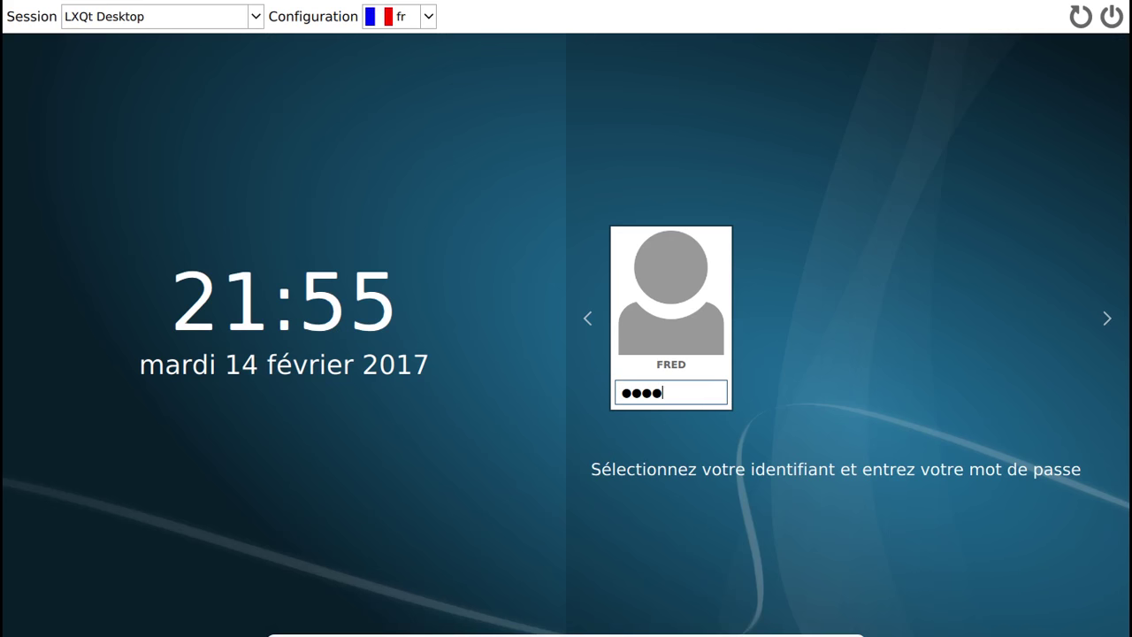
pyautogui.write('••••')
pyautogui.press('Return')
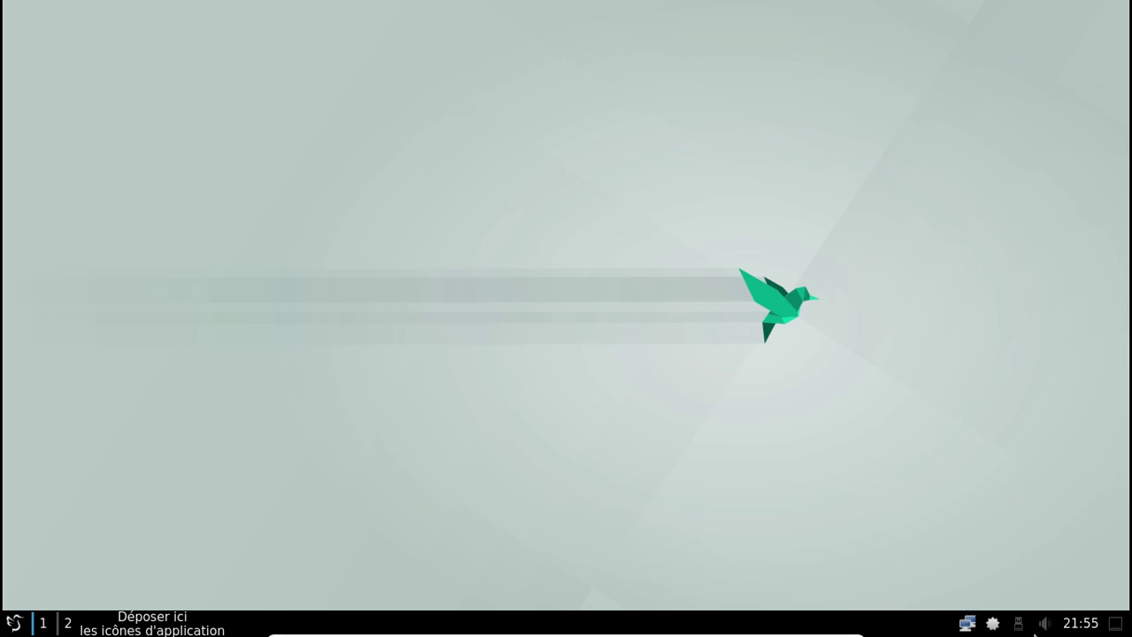
# Check the options of the package update notifier and display the audio volume slider.
pyautogui.rightClick(994, 624)
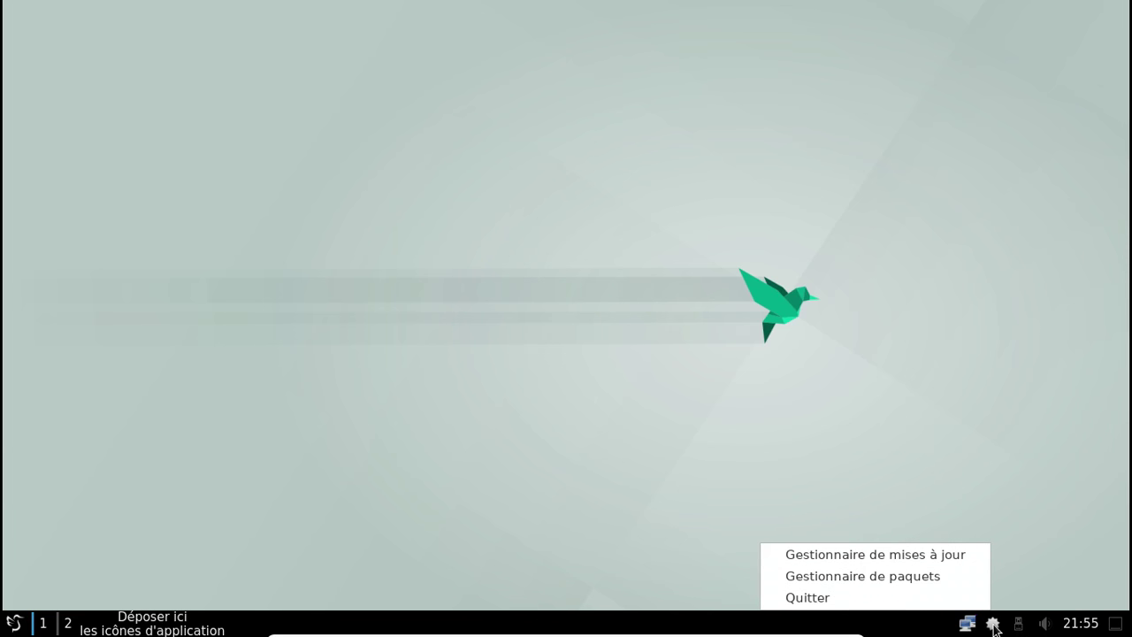
pyautogui.click(1044, 546)
pyautogui.click(1049, 622)
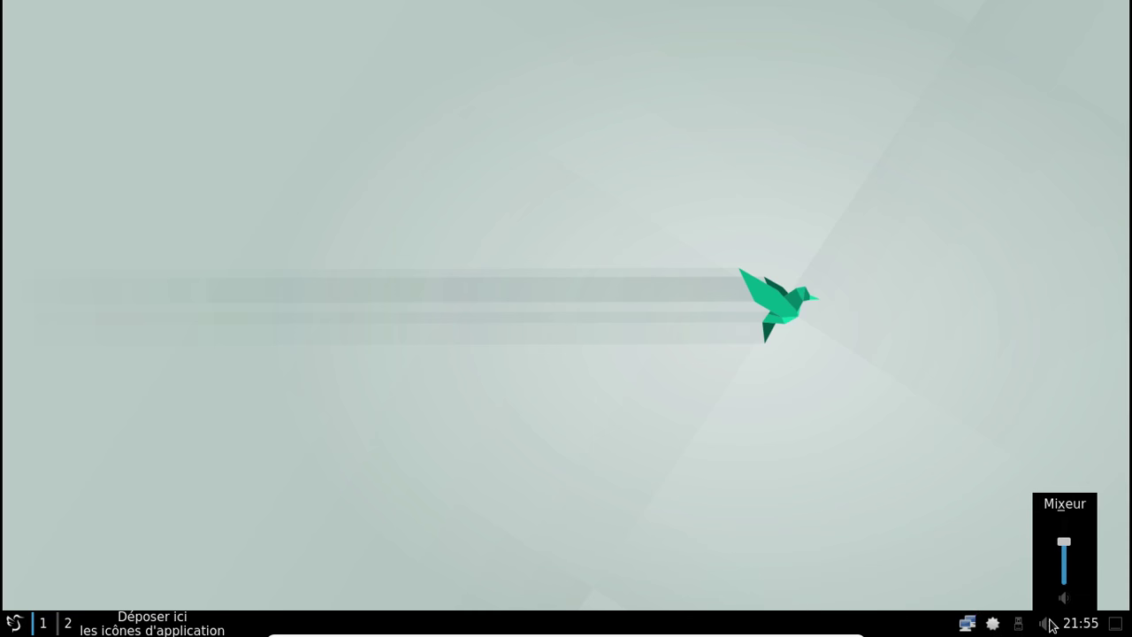
# Review the volume control settings of the panel's audio widget, including the PulseAudio device choices, and close them unchanged.
pyautogui.rightClick(1044, 626)
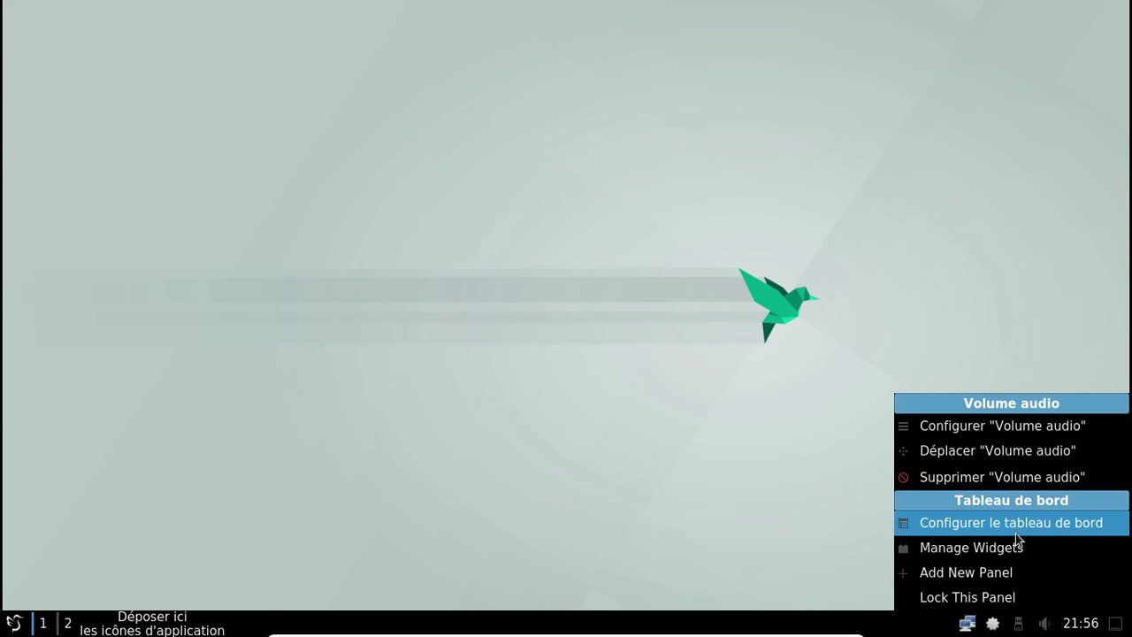
pyautogui.press('Escape')
pyautogui.rightClick(1043, 624)
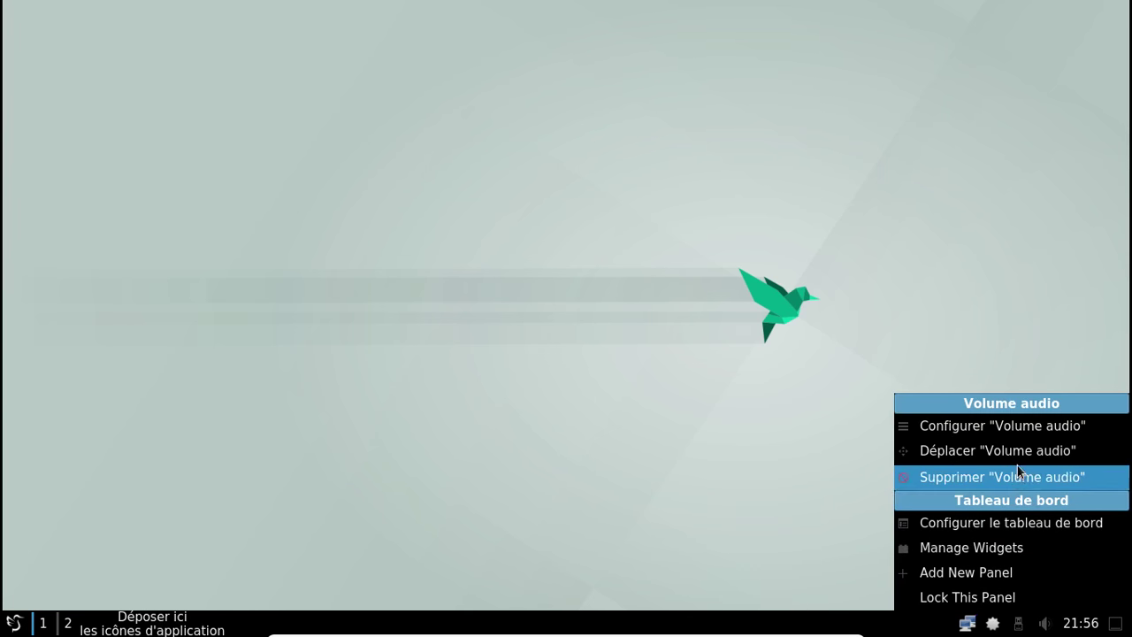
pyautogui.click(1004, 433)
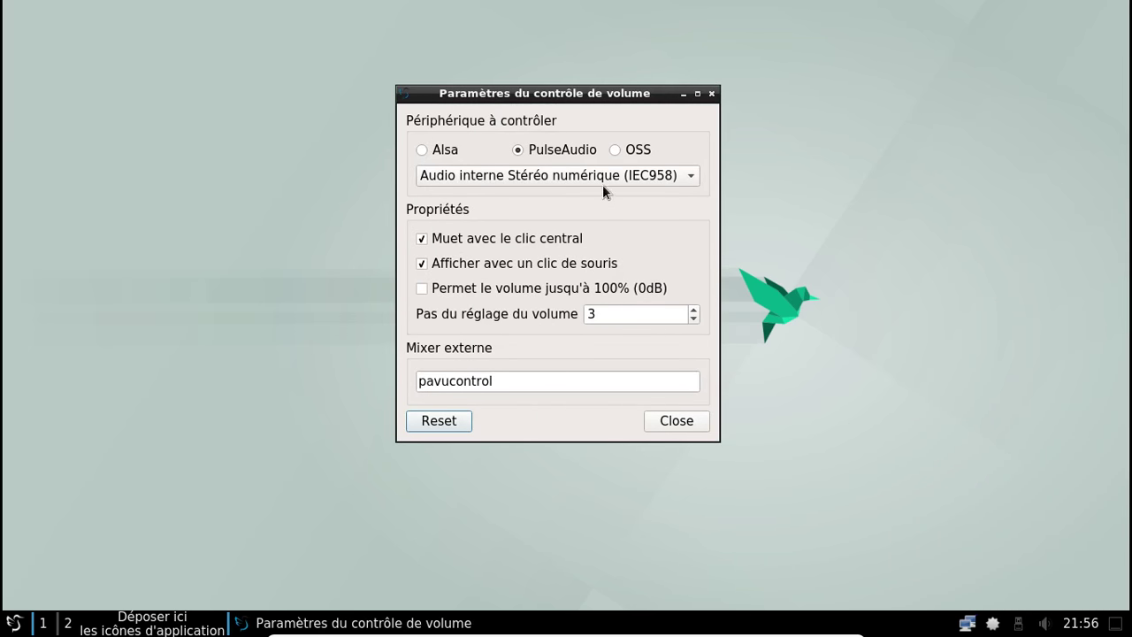
pyautogui.click(577, 173)
pyautogui.click(580, 175)
pyautogui.click(664, 422)
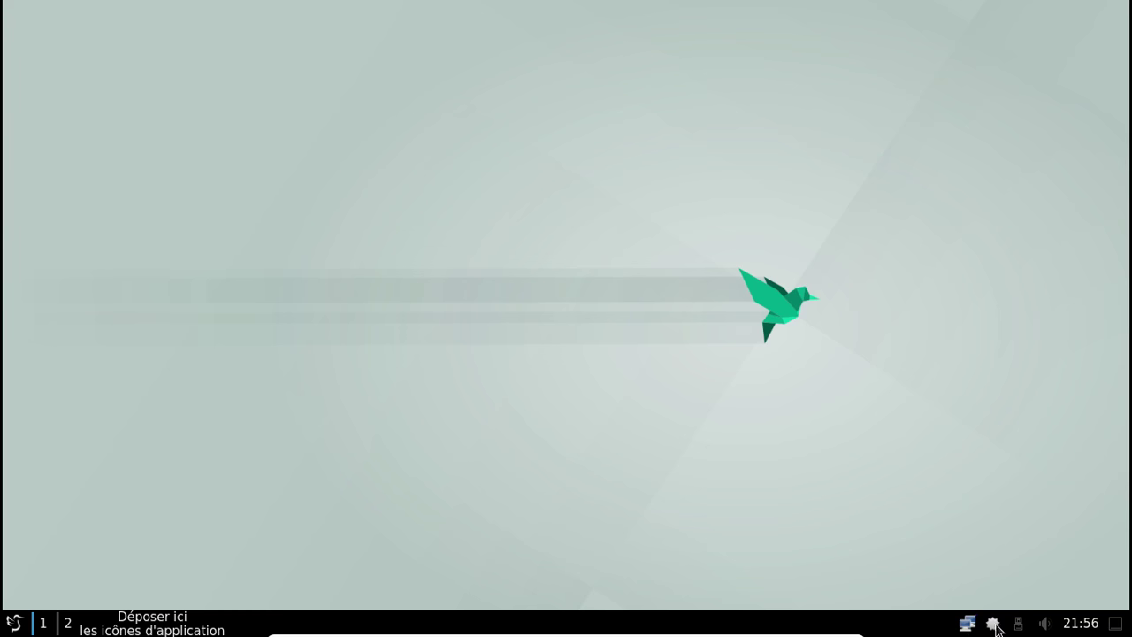
# Open the pamac package manager and search for gst.
pyautogui.rightClick(994, 624)
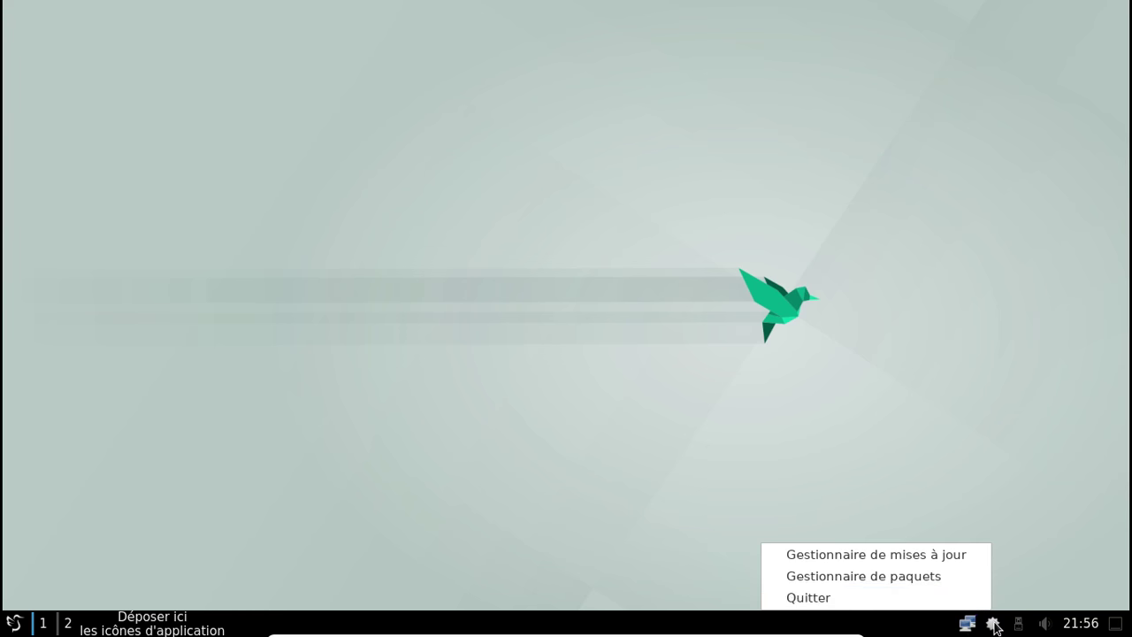
pyautogui.click(940, 577)
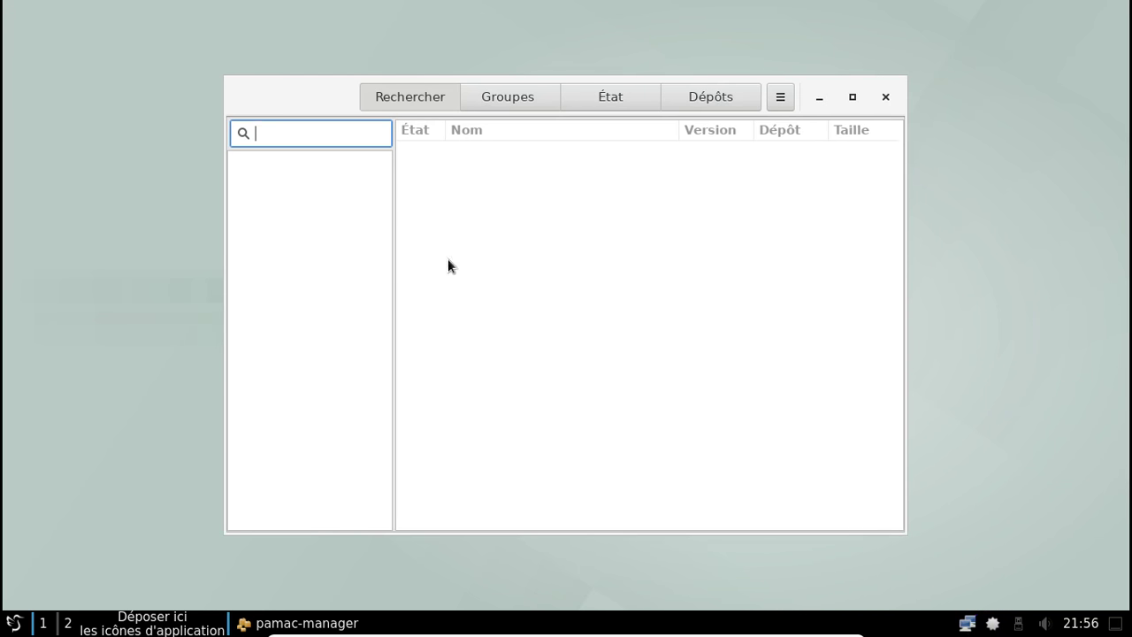
pyautogui.write('gst')
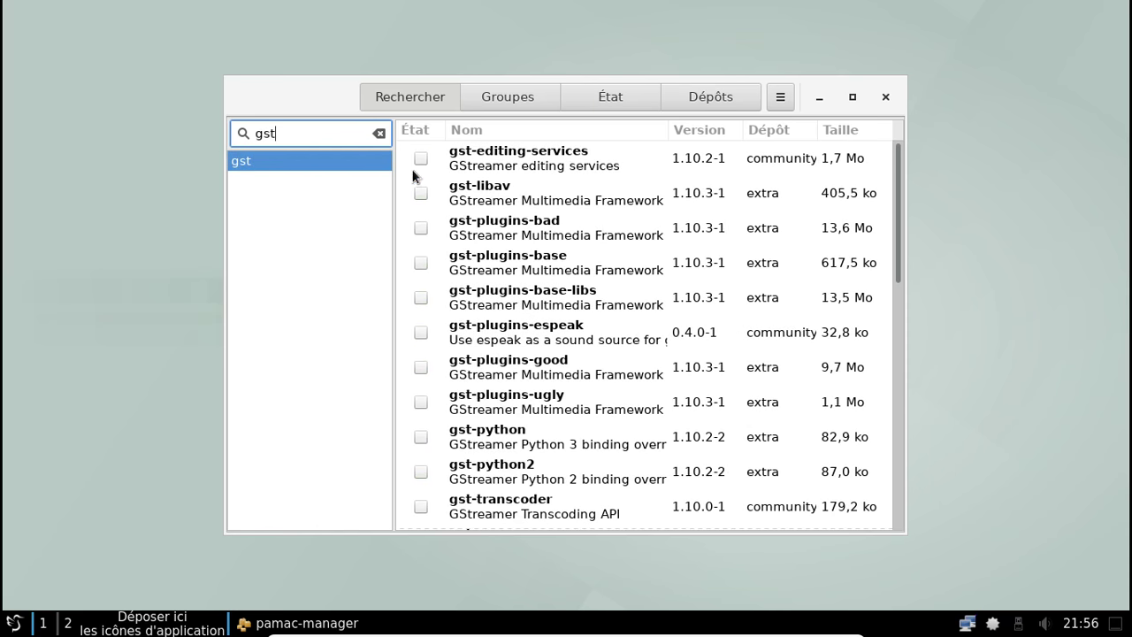
# Mark gst-libav, gst-plugins-bad, gst-plugins-base, gst-plugins-base-libs, gst-plugins-good, gst-plugins-ugly and gstreamer for installation.
pyautogui.click(421, 193)
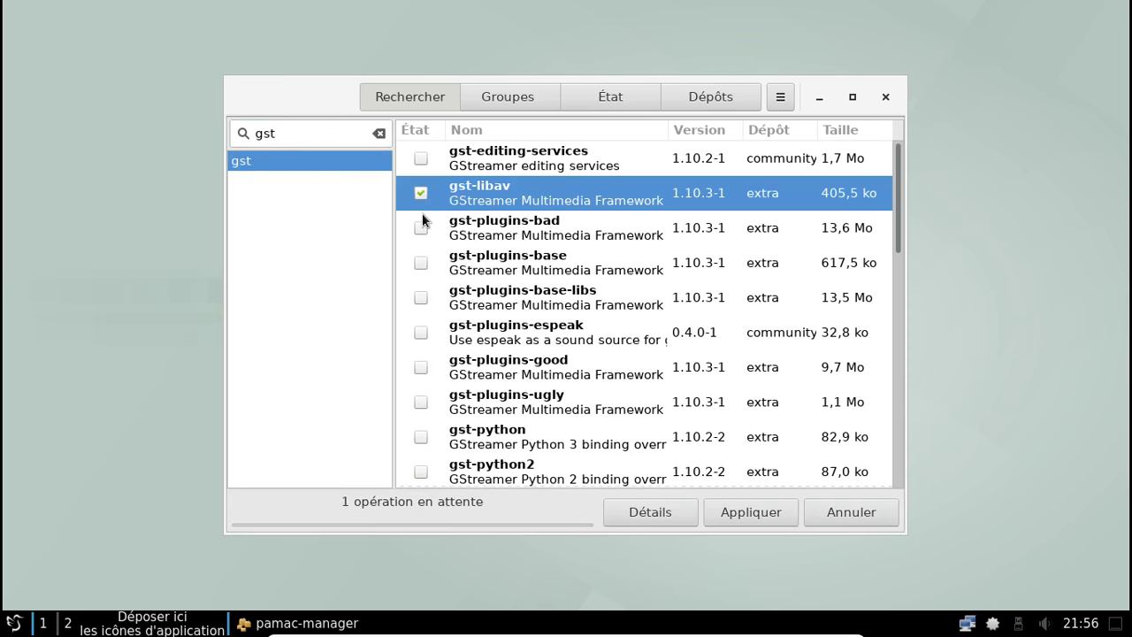
pyautogui.click(421, 227)
pyautogui.click(421, 263)
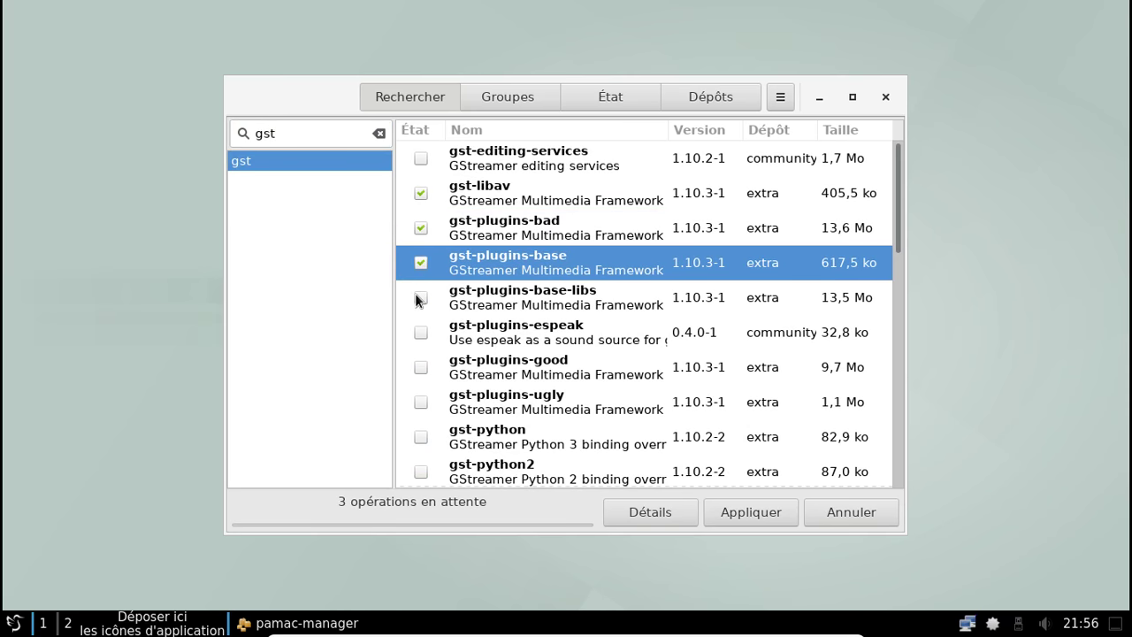
pyautogui.click(421, 297)
pyautogui.click(420, 367)
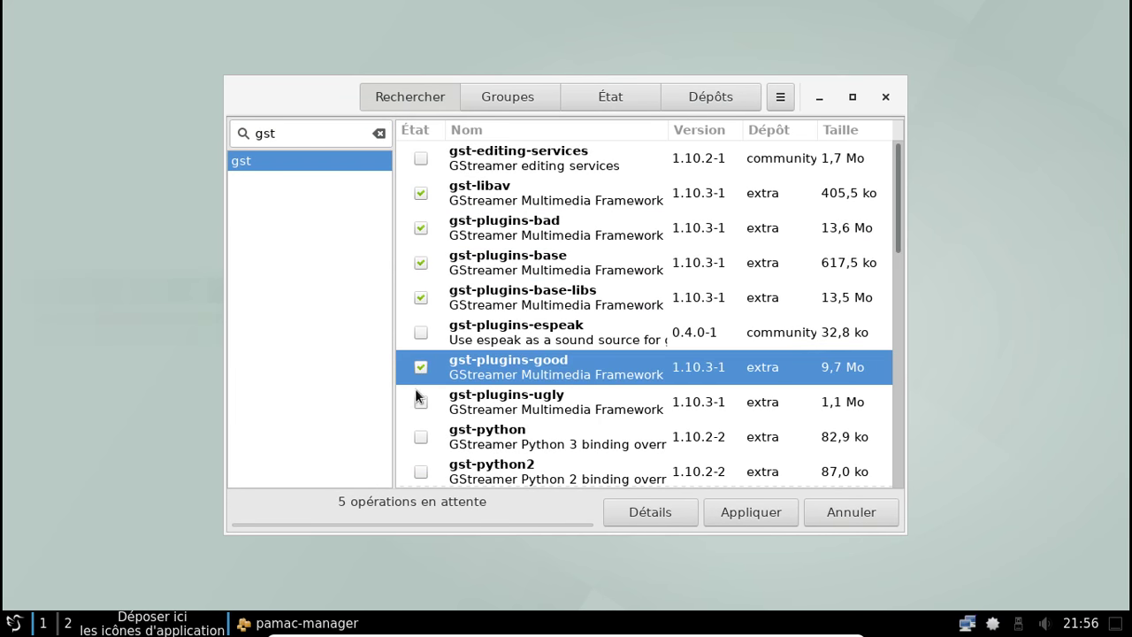
pyautogui.click(421, 402)
pyautogui.scroll(-5, 487, 386)
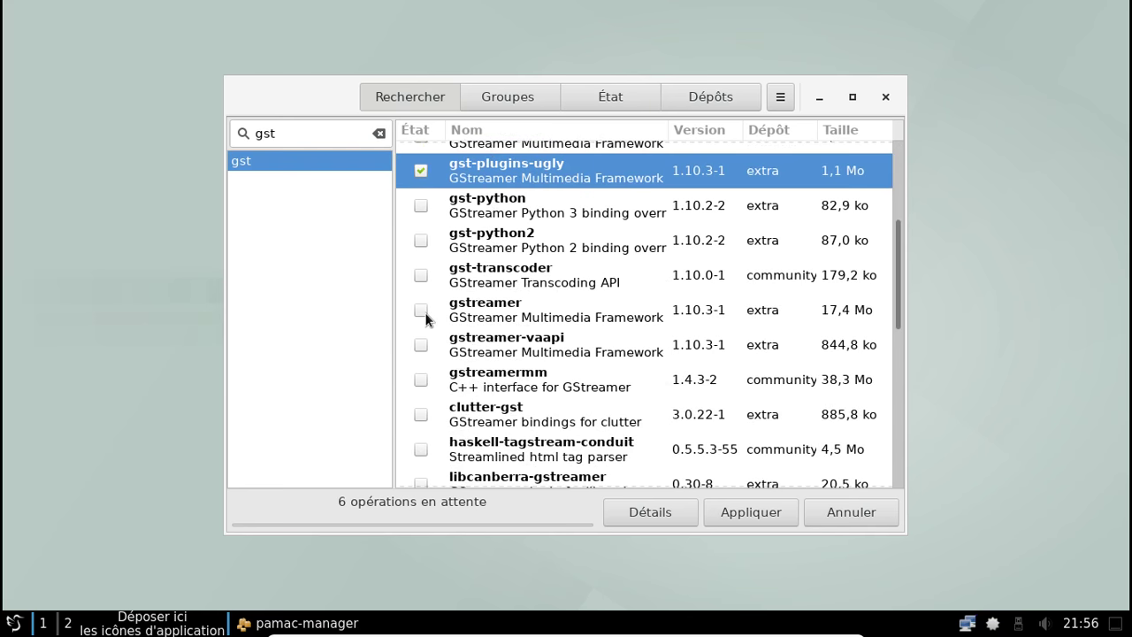
pyautogui.click(421, 309)
pyautogui.scroll(-7, 432, 349)
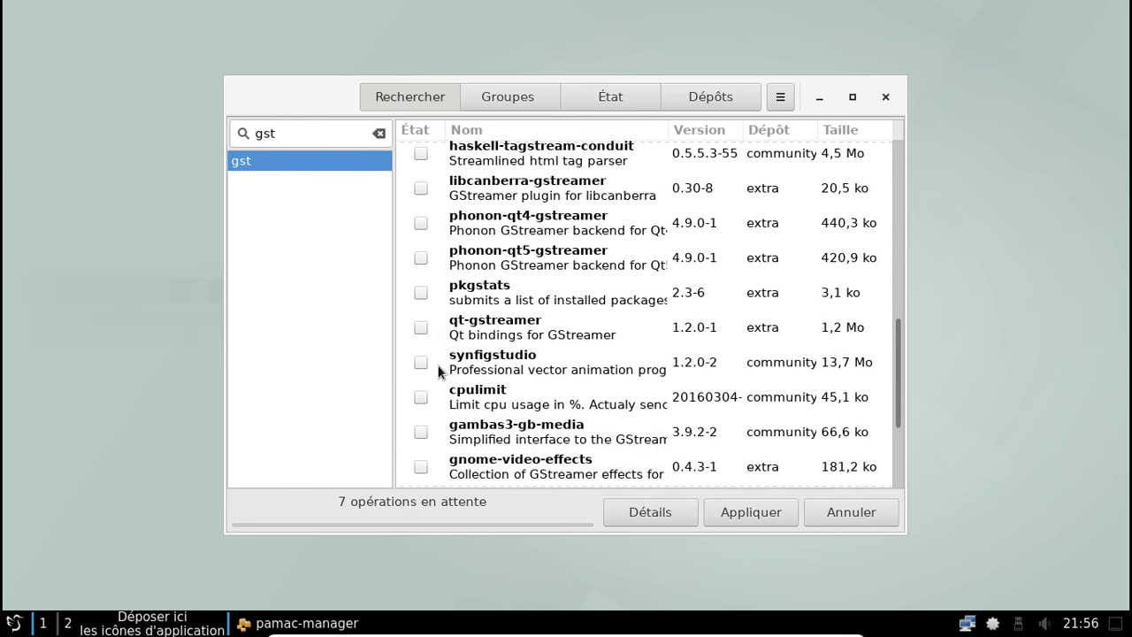
# Apply the pending GStreamer installations, validate the transaction summary and authenticate with the account password.
pyautogui.click(783, 509)
pyautogui.click(774, 276)
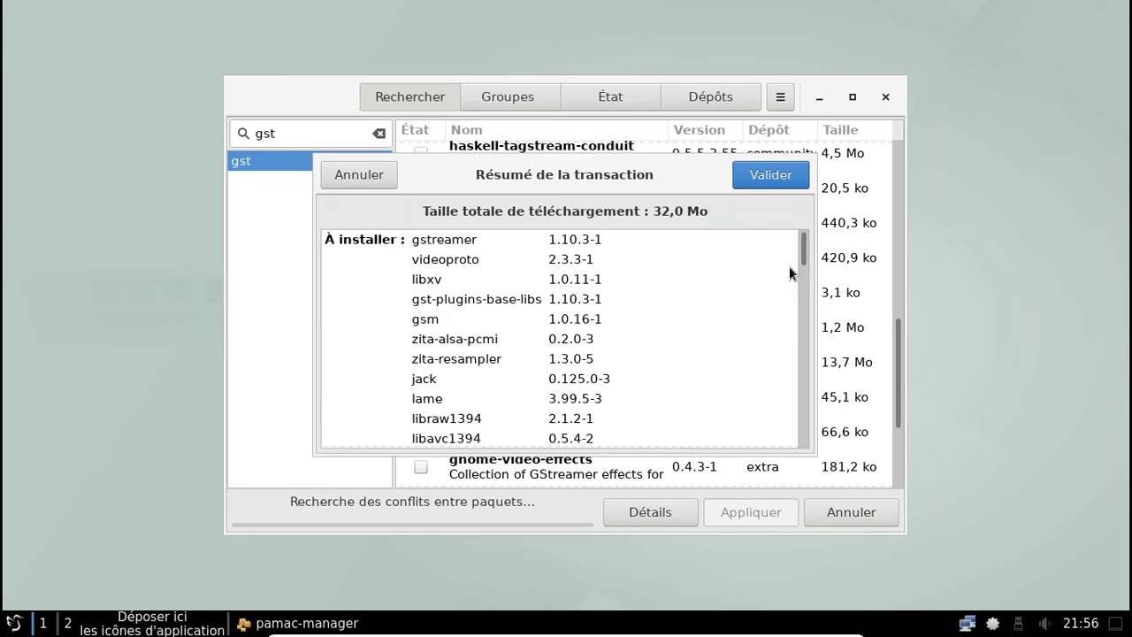
pyautogui.click(768, 176)
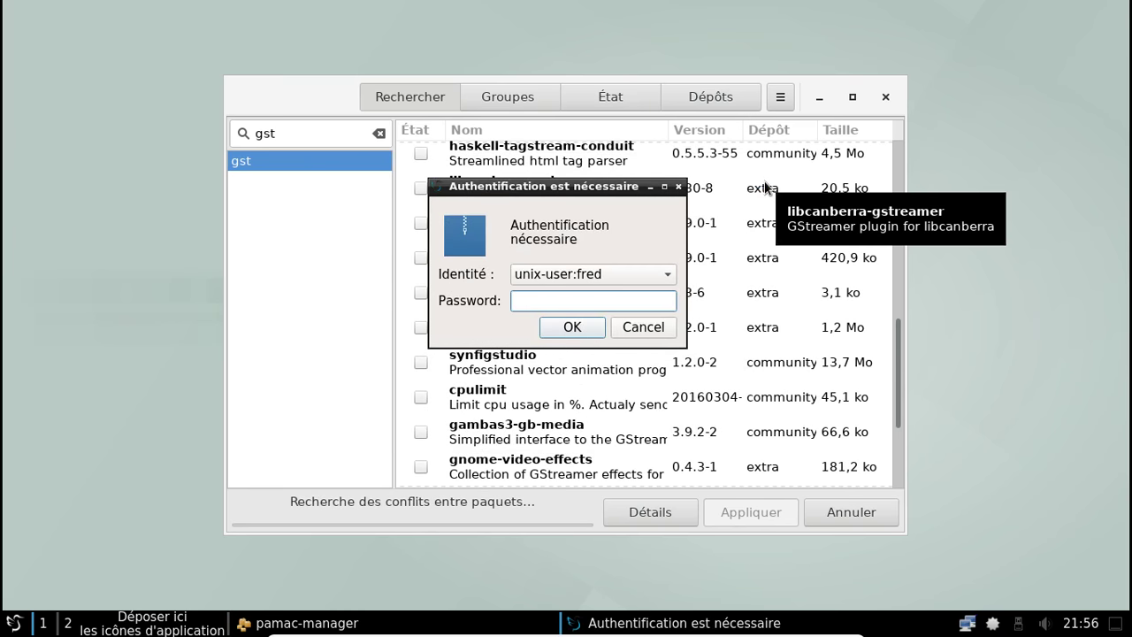
pyautogui.write('*********')
pyautogui.press('Return')
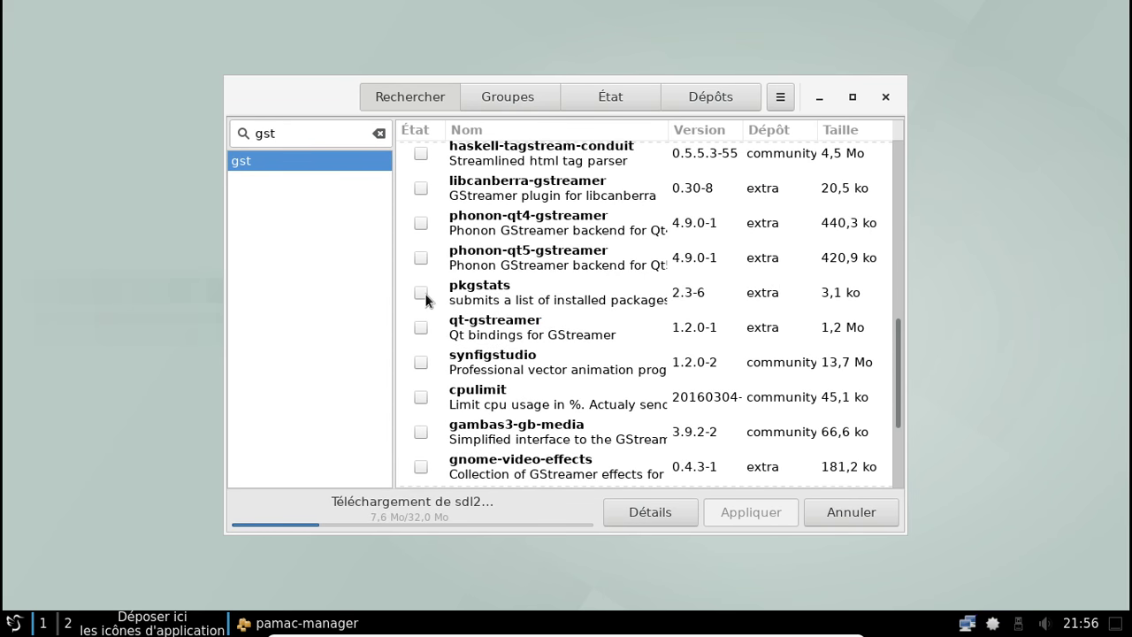
# Set the icon theme to Breeze Dark in the LXQt appearance settings and check the icons in the main menu.
pyautogui.click(18, 623)
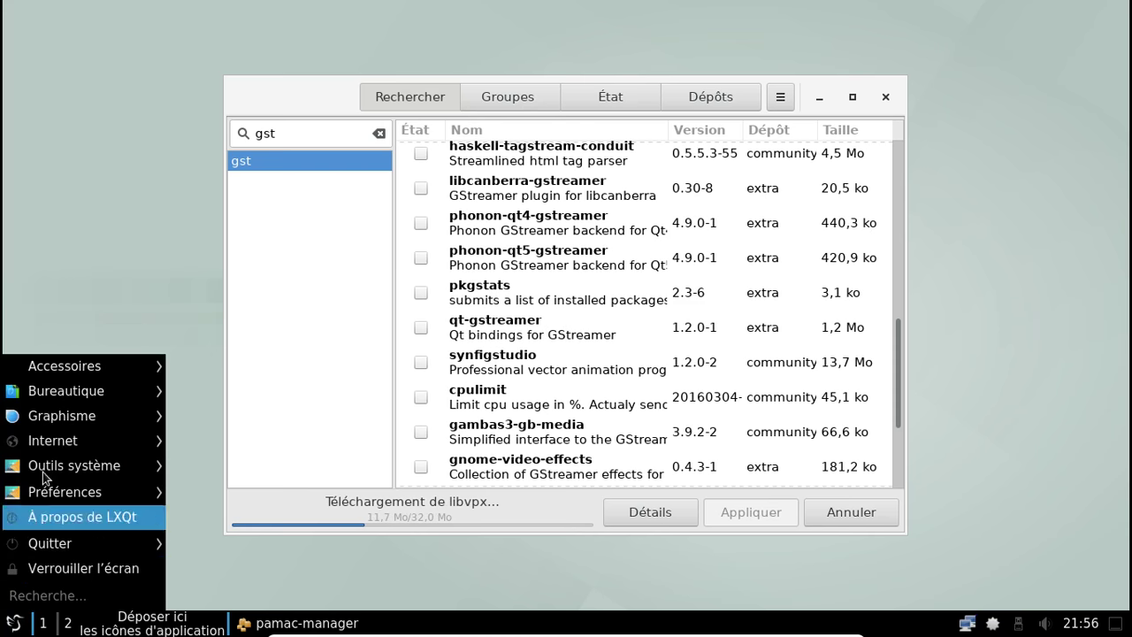
pyautogui.moveTo(62, 404)
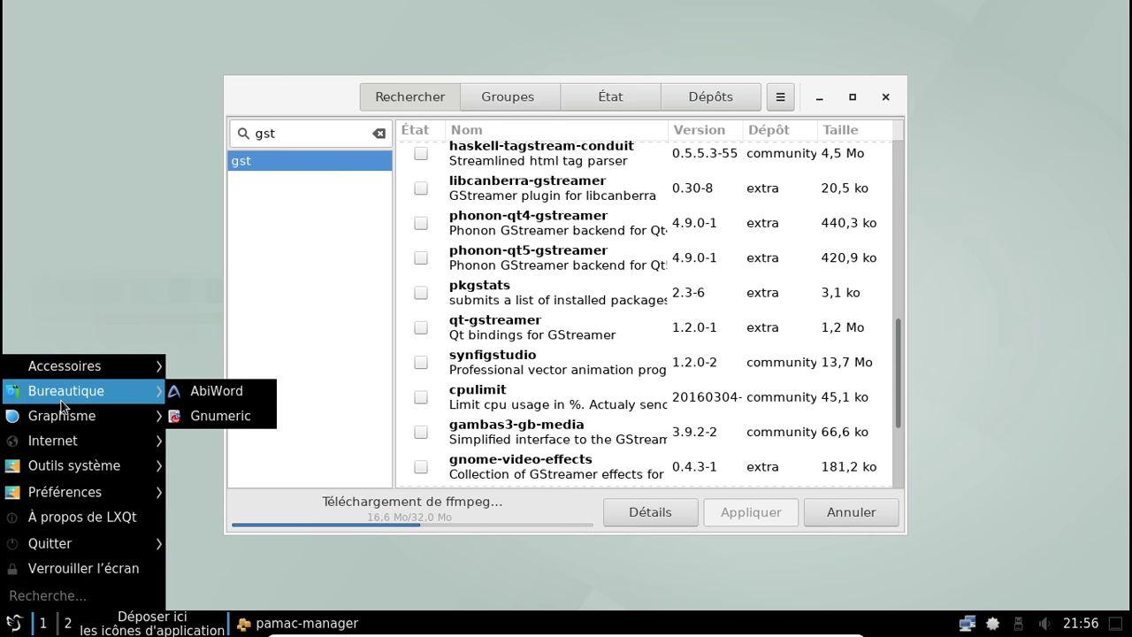
pyautogui.moveTo(106, 465)
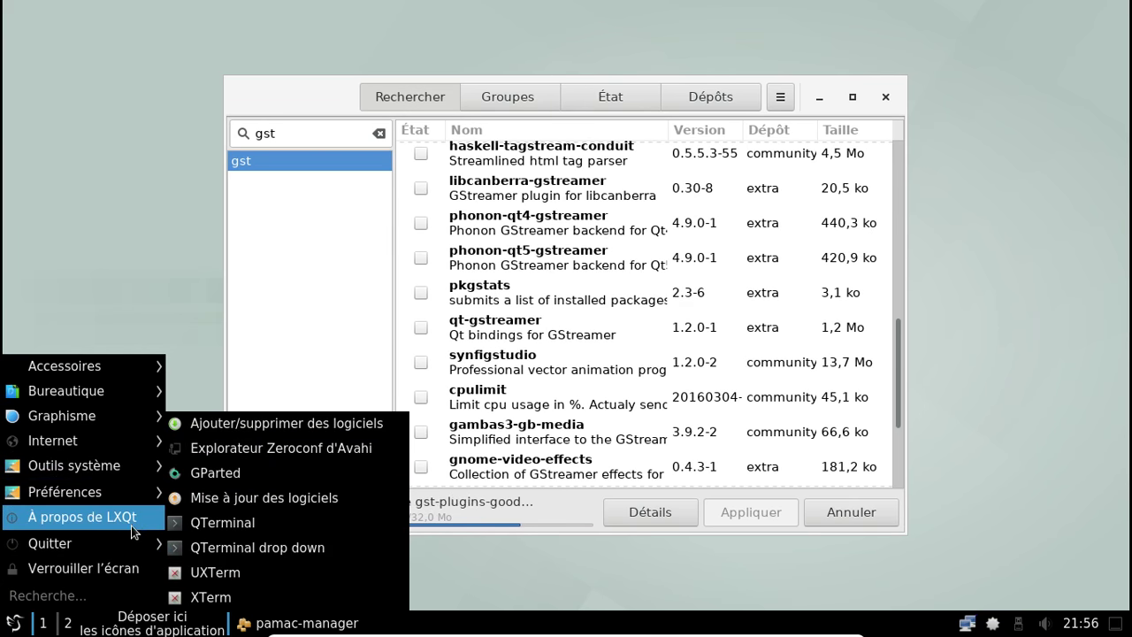
pyautogui.moveTo(98, 492)
pyautogui.moveTo(283, 492)
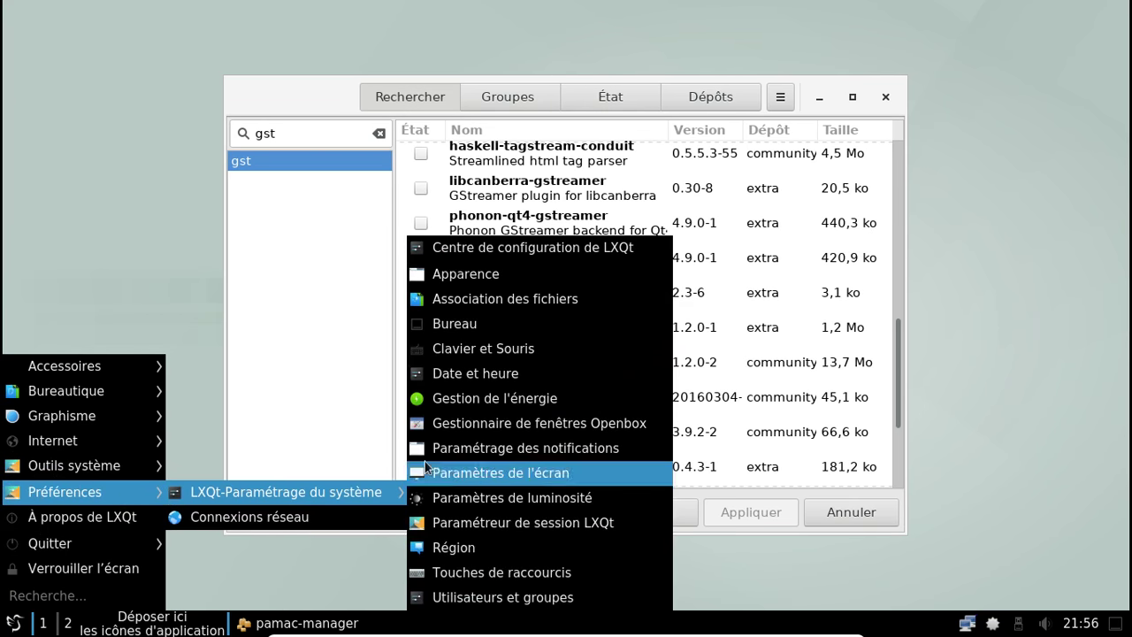
pyautogui.click(423, 276)
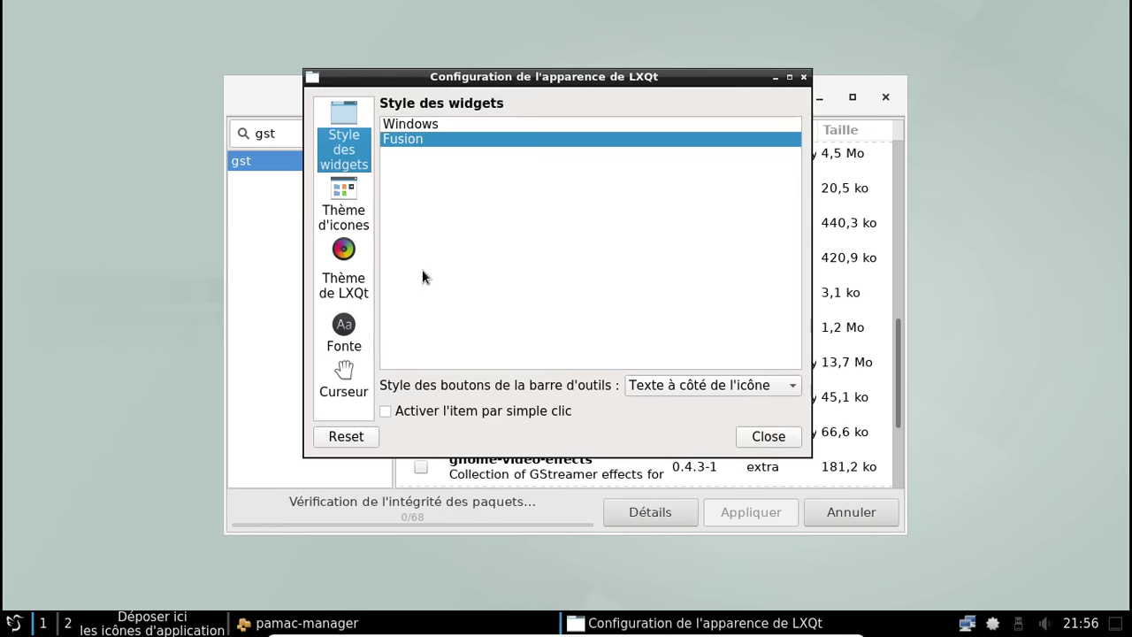
pyautogui.click(359, 218)
pyautogui.click(548, 208)
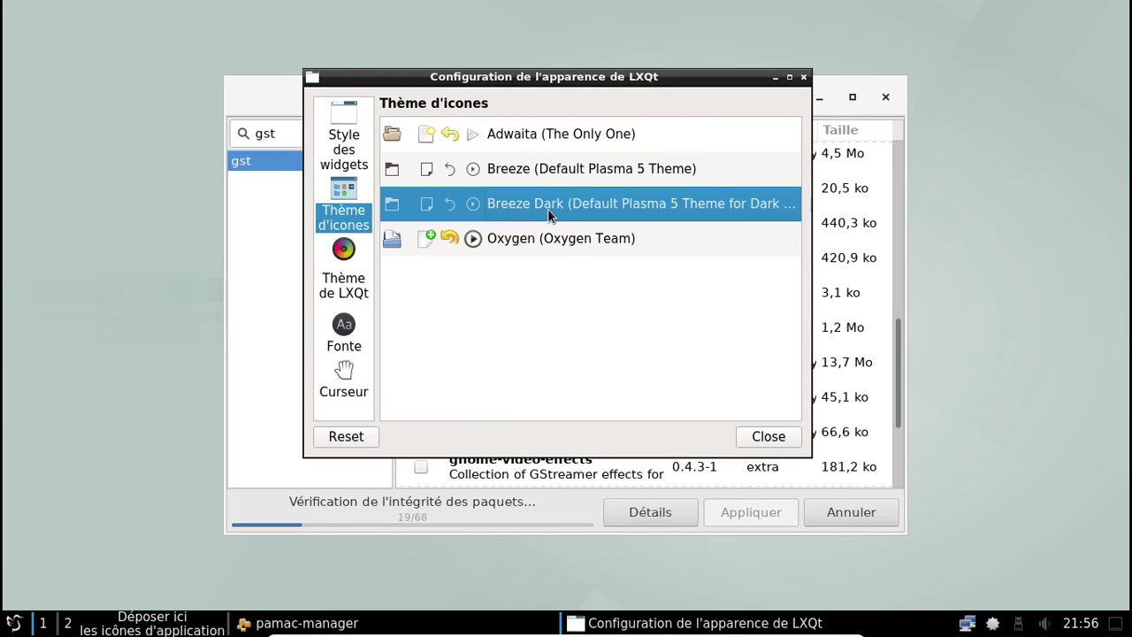
pyautogui.click(18, 624)
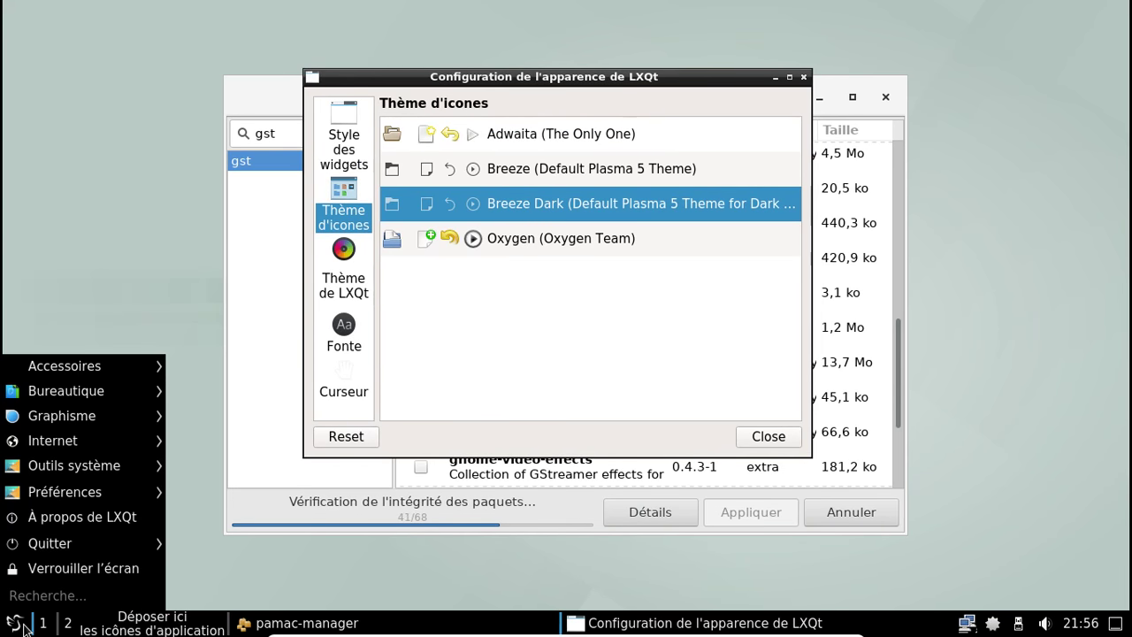
pyautogui.click(20, 624)
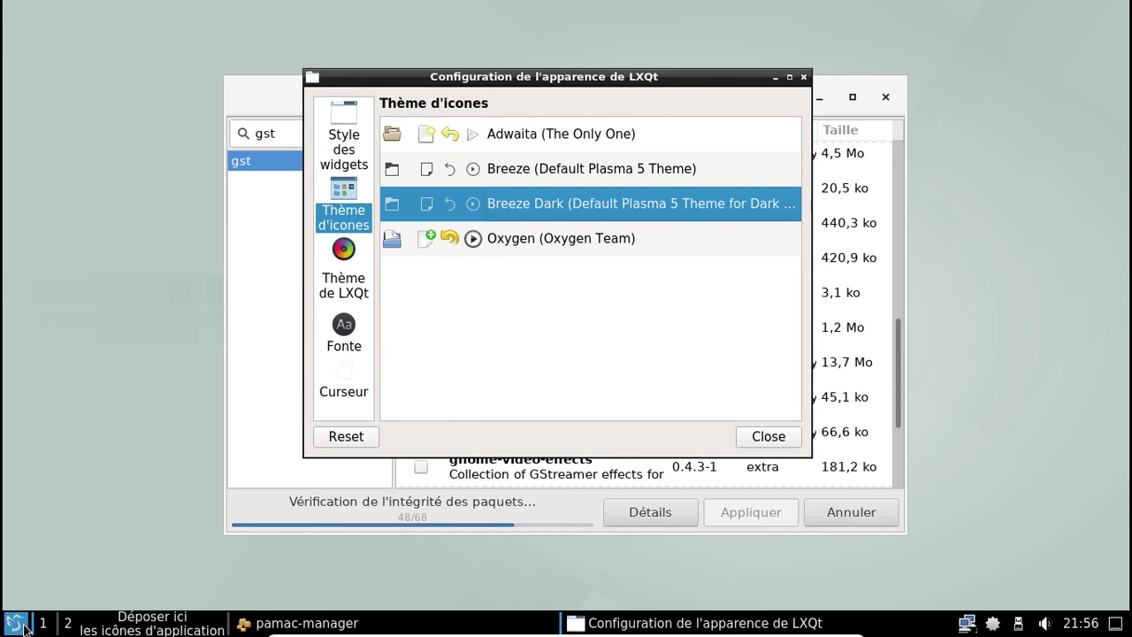
# Review the LXQt theme, icon theme and cursor pages of the appearance settings and close them.
pyautogui.click(329, 286)
pyautogui.click(331, 217)
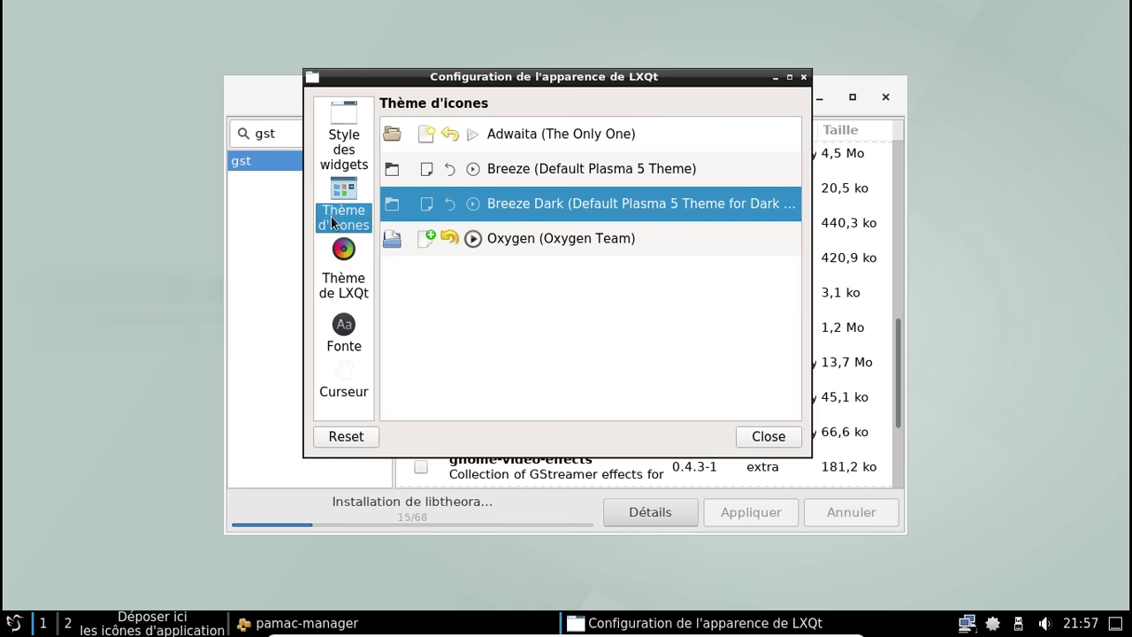
pyautogui.click(346, 377)
pyautogui.click(773, 441)
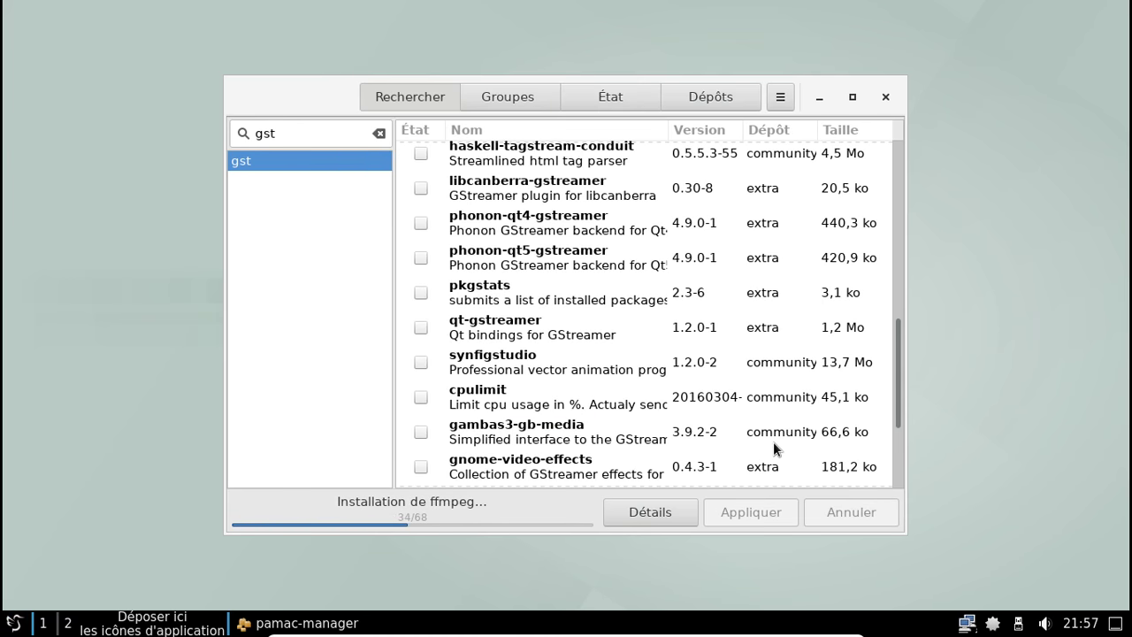
# Search the packages for breeze.
pyautogui.doubleClick(295, 132)
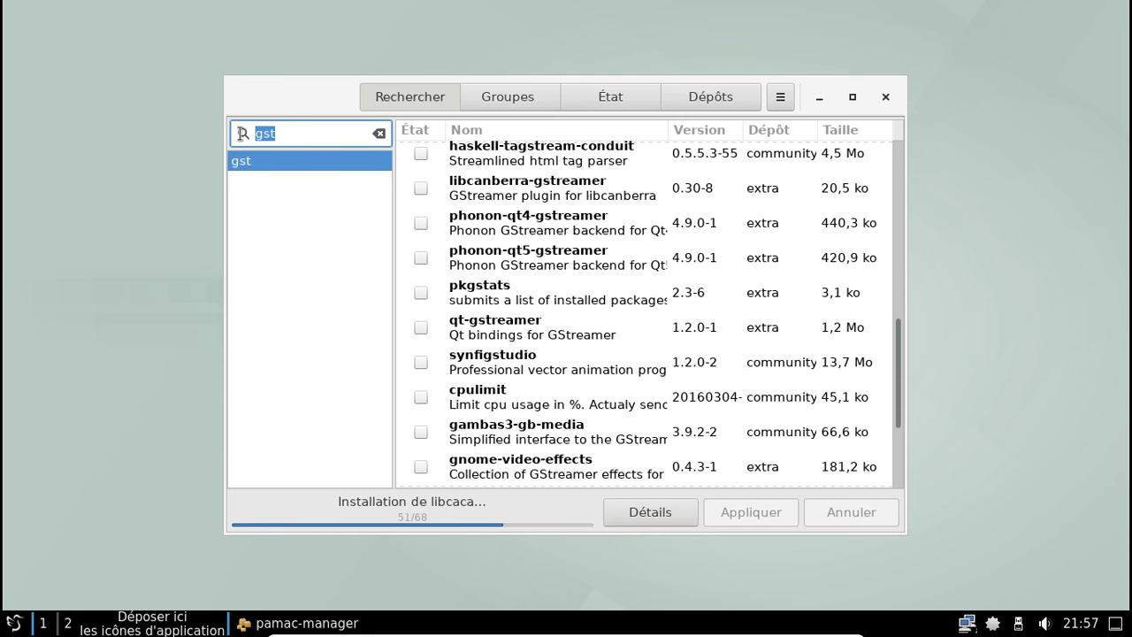
pyautogui.write('breeze')
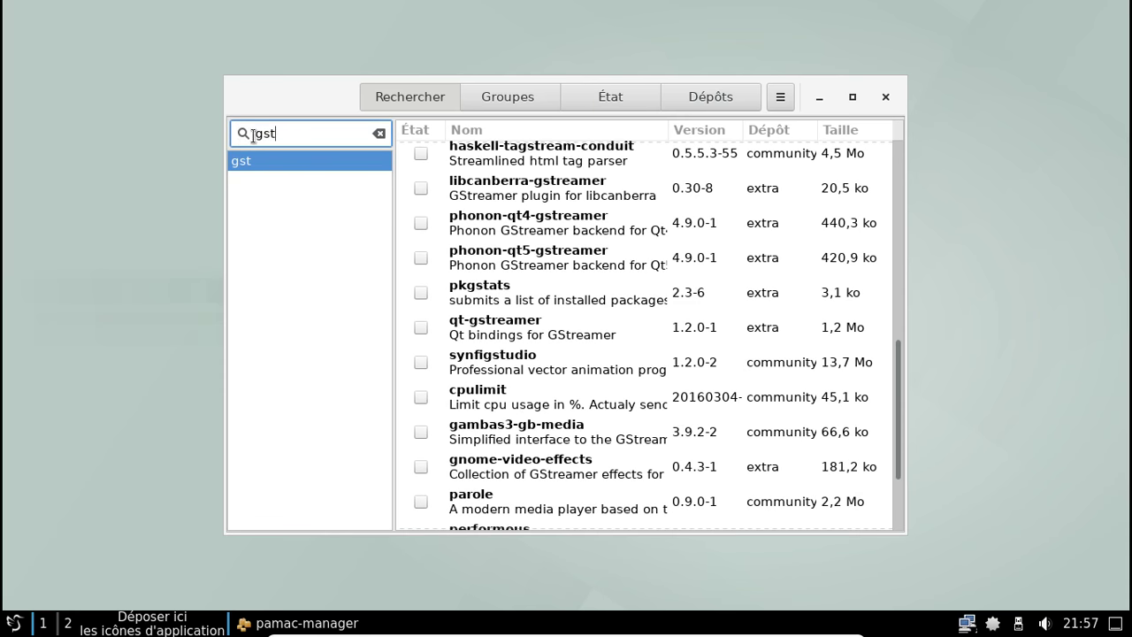
pyautogui.doubleClick(279, 138)
pyautogui.write('breeze')
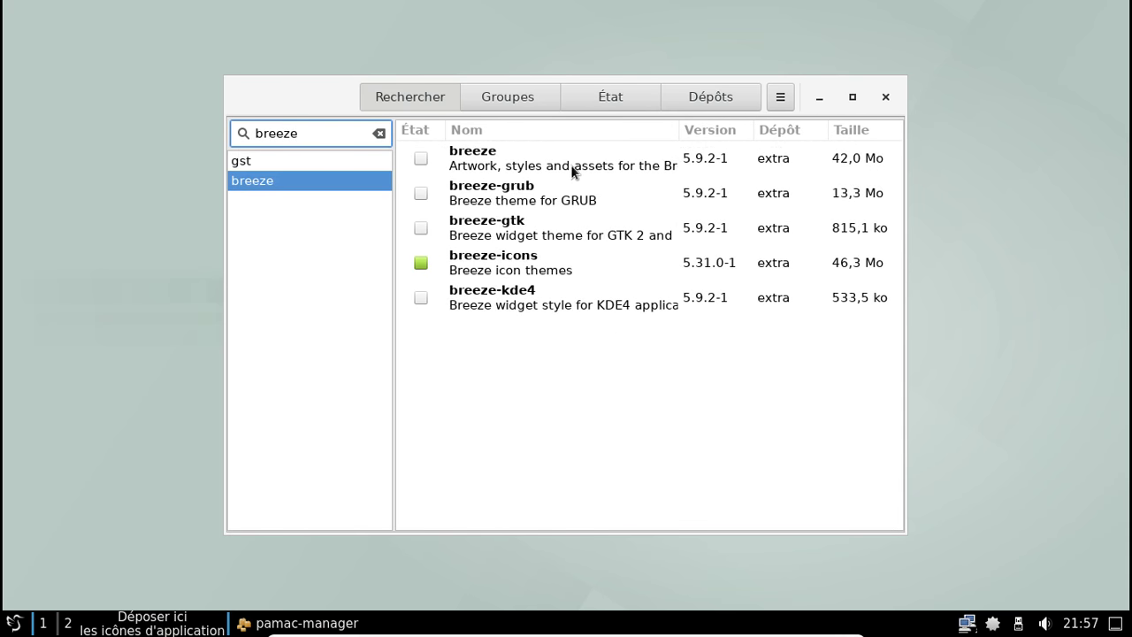
# Try to install the breeze package with phonon-qt5-gstreamer as the phonon-qt5-backend provider, then cancel the transaction and unmark the package.
pyautogui.click(420, 159)
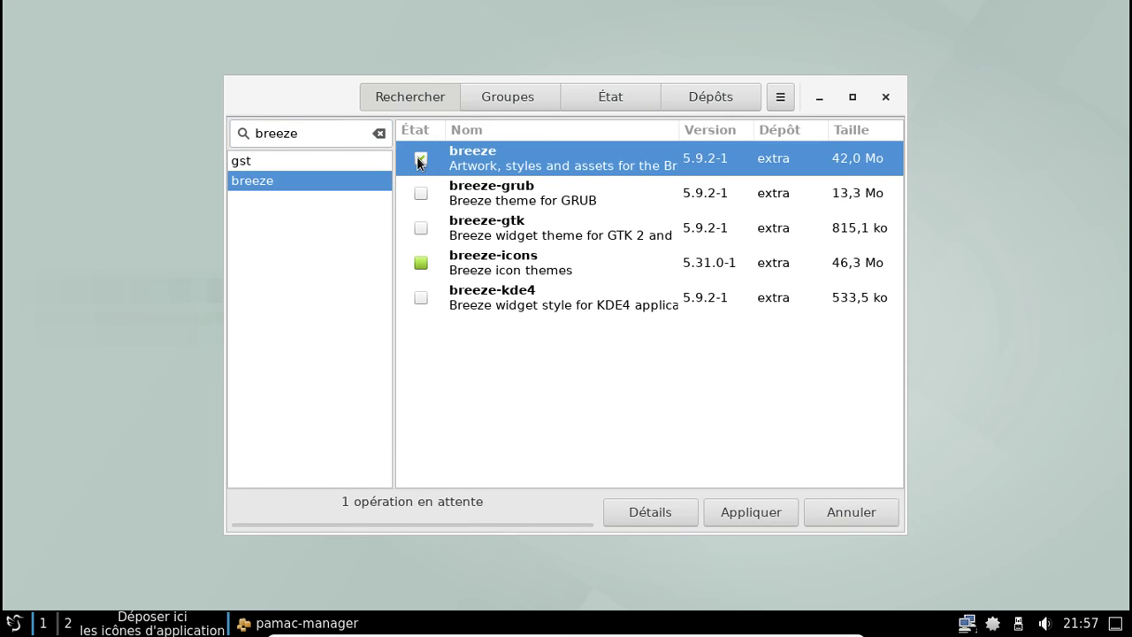
pyautogui.click(734, 513)
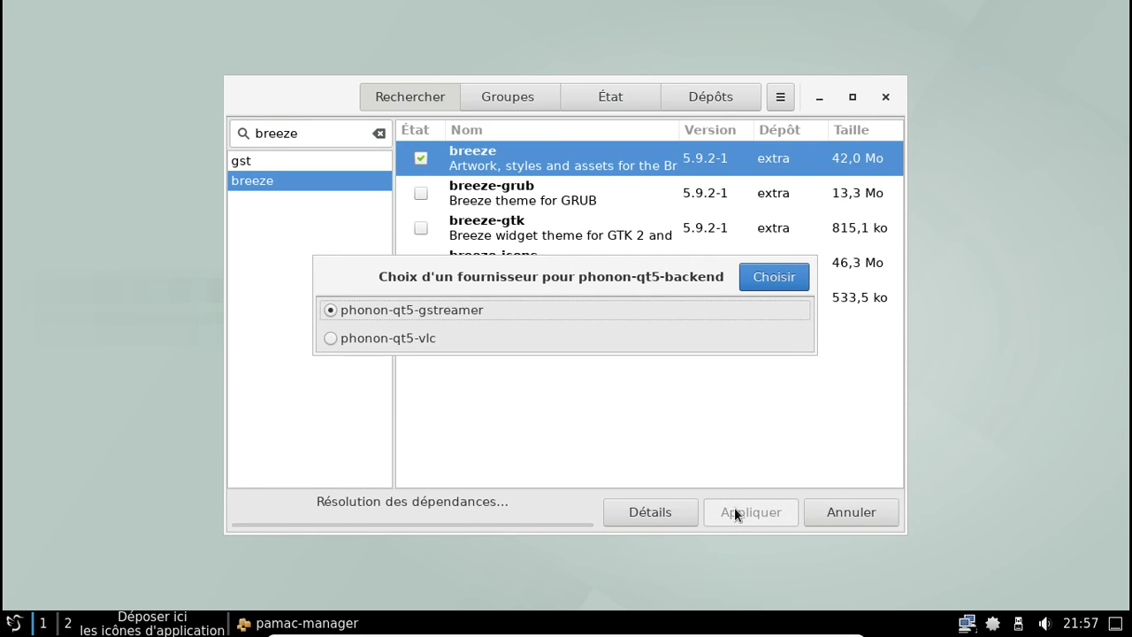
pyautogui.click(754, 283)
pyautogui.click(754, 182)
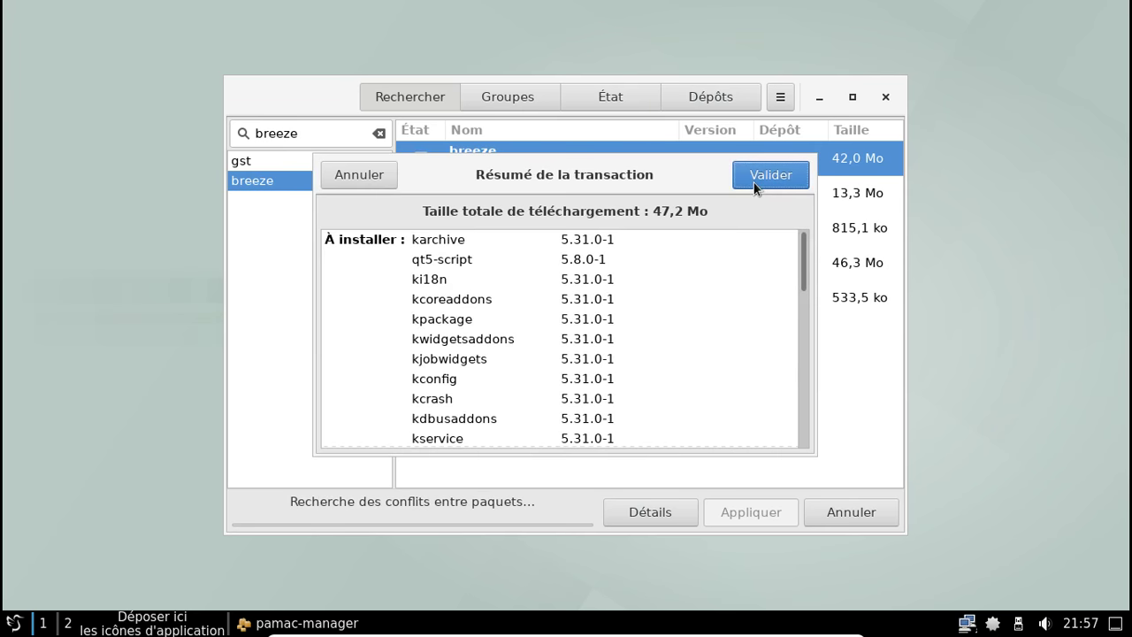
pyautogui.moveTo(804, 259); pyautogui.dragTo(799, 425)
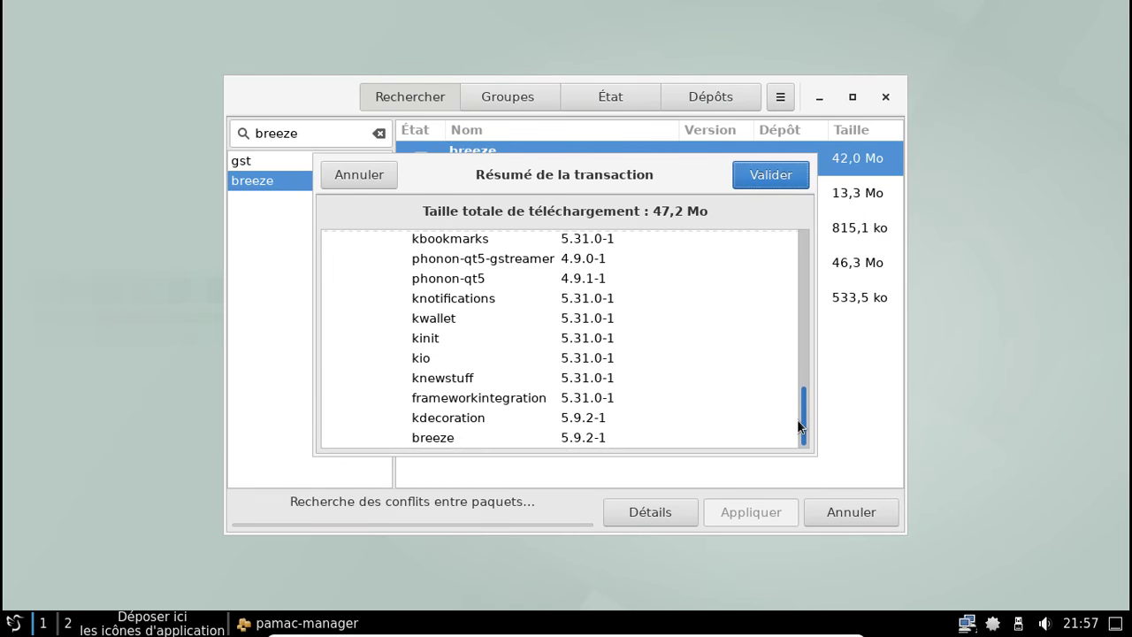
pyautogui.click(358, 175)
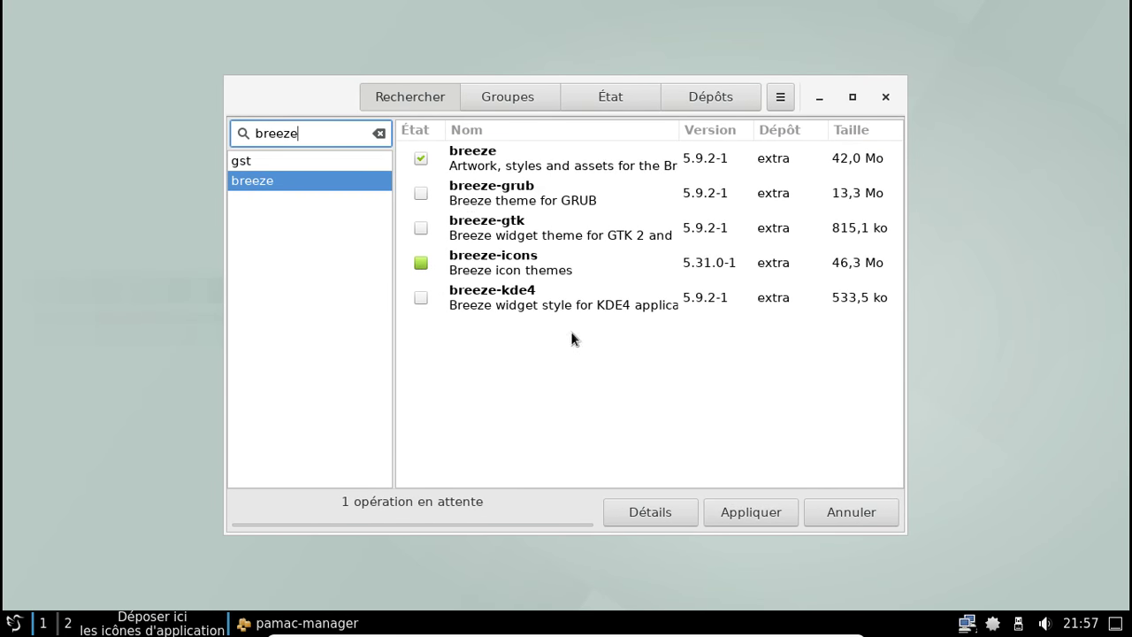
pyautogui.click(420, 160)
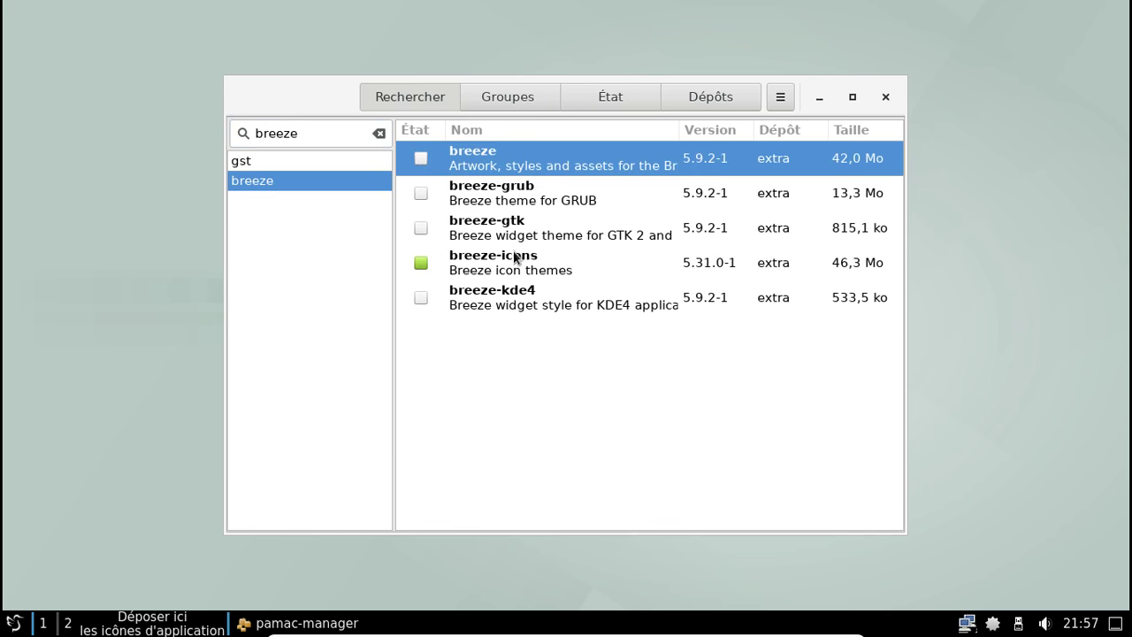
# Widen the package manager window and view the packages by group and the list of installed packages.
pyautogui.moveTo(900, 219); pyautogui.dragTo(1019, 220)
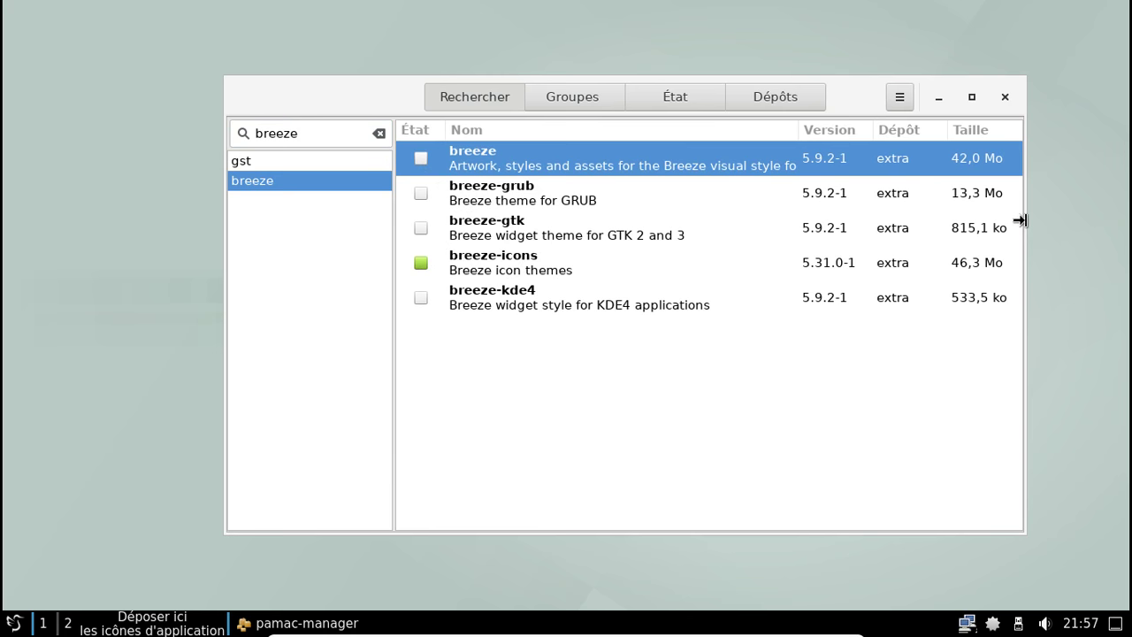
pyautogui.click(581, 94)
pyautogui.click(654, 95)
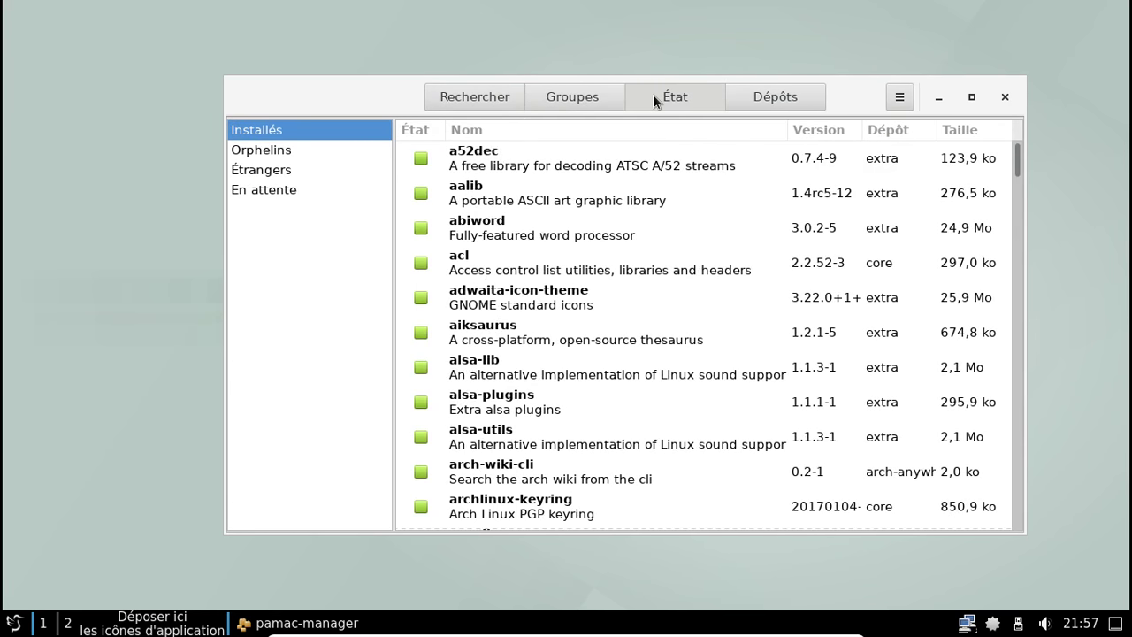
# Search the packages for cursor and look through the available cursor themes.
pyautogui.click(472, 94)
pyautogui.moveTo(313, 131); pyautogui.dragTo(220, 134)
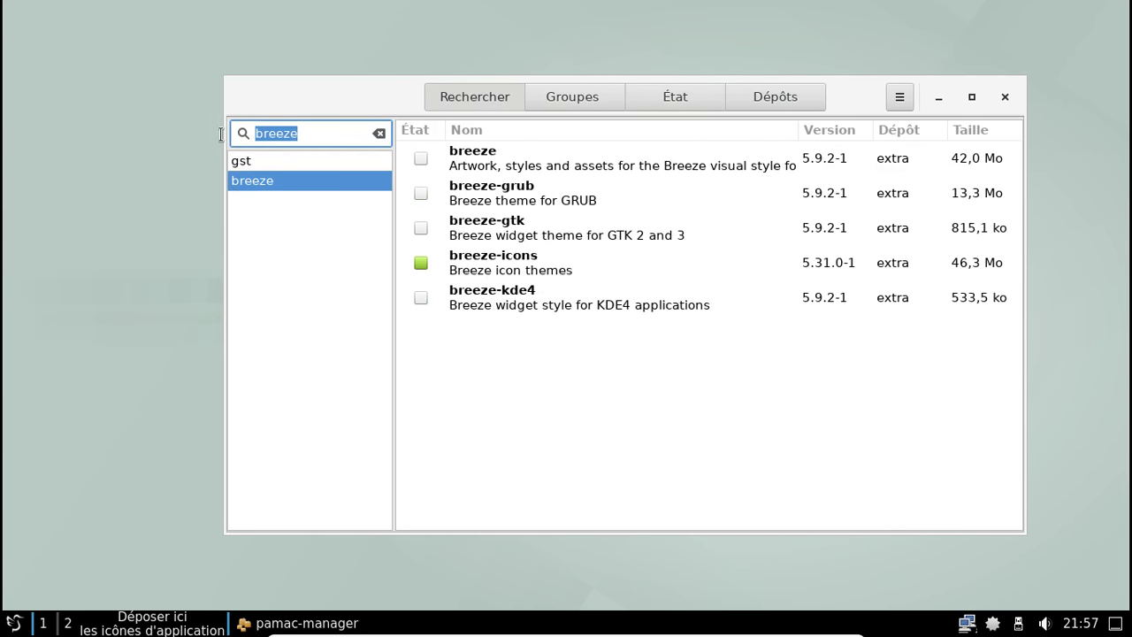
pyautogui.write('cus')
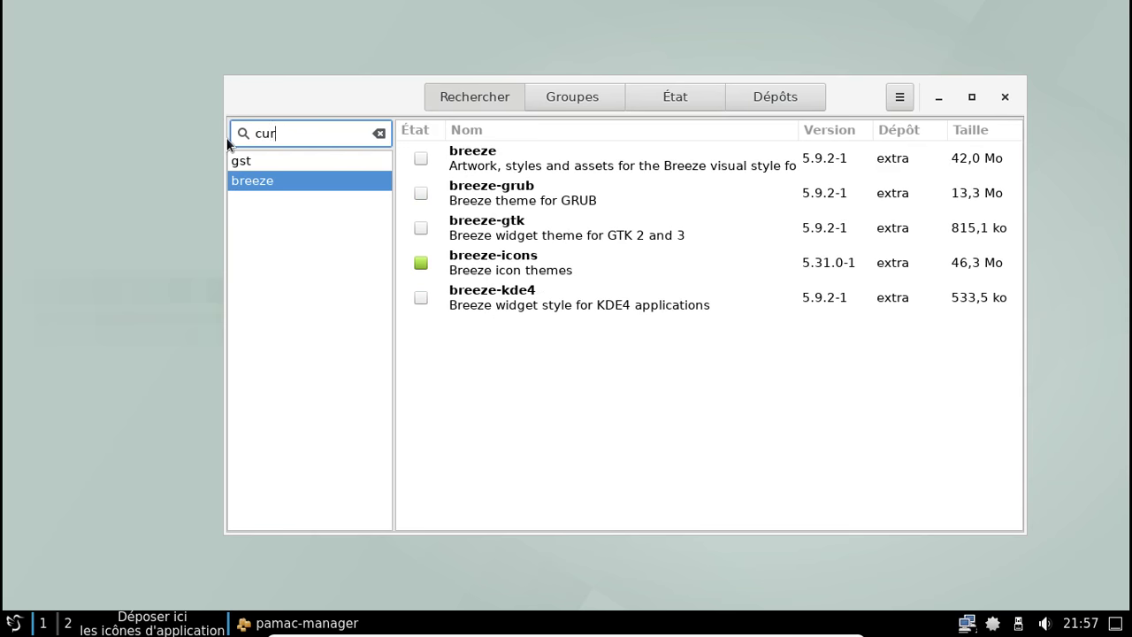
pyautogui.press('Return')
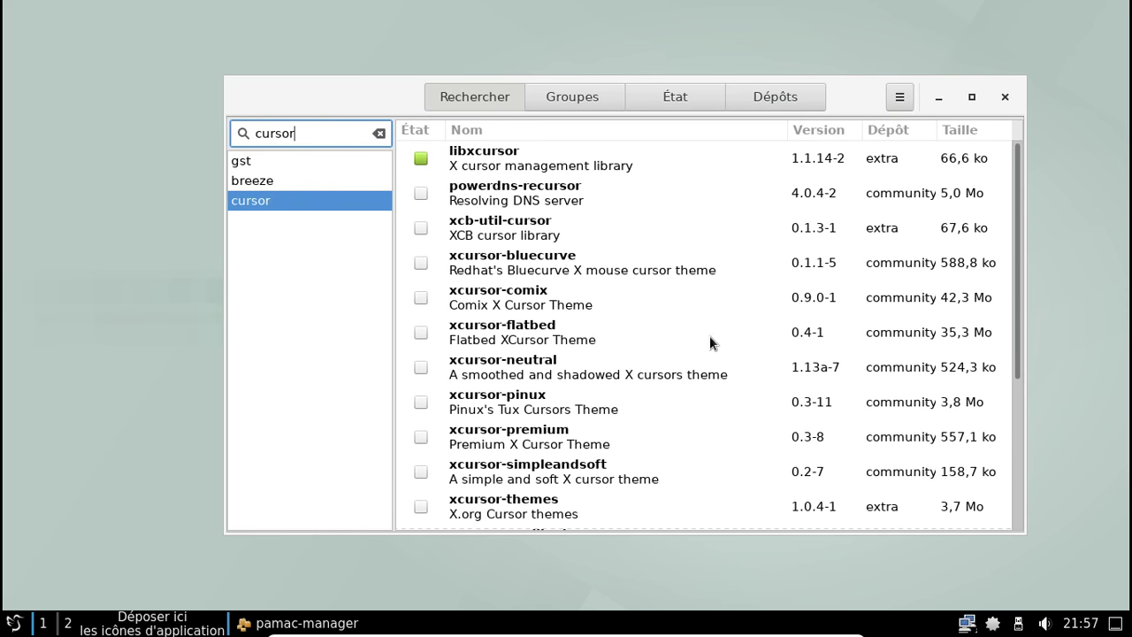
pyautogui.scroll(-4, 677, 335)
pyautogui.scroll(-1, 676, 335)
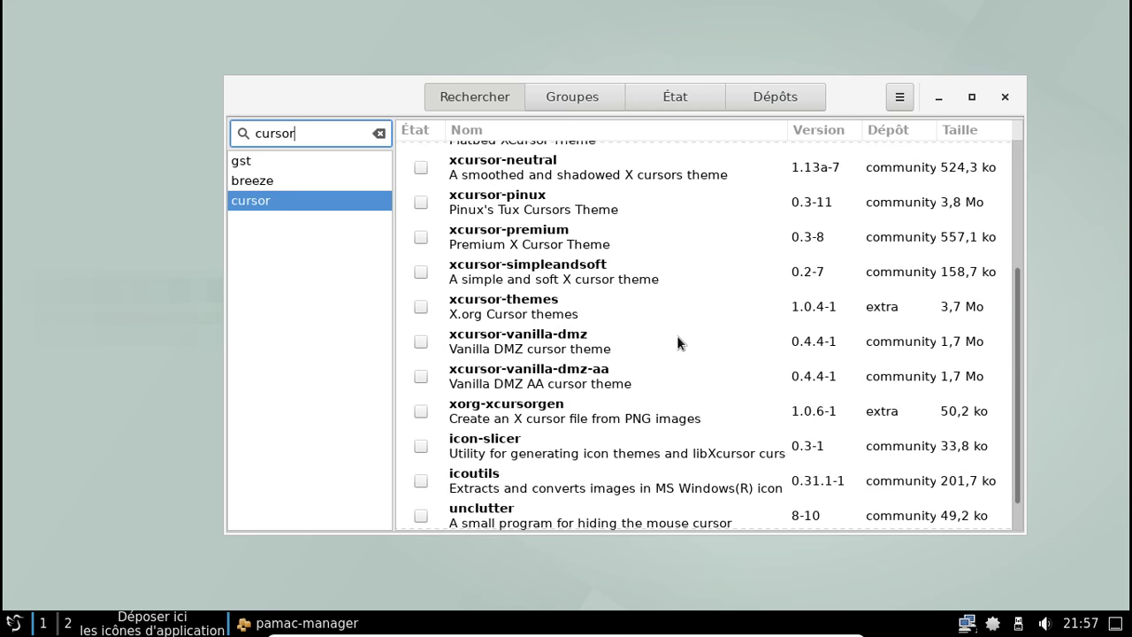
pyautogui.scroll(-1, 676, 341)
pyautogui.scroll(7, 677, 340)
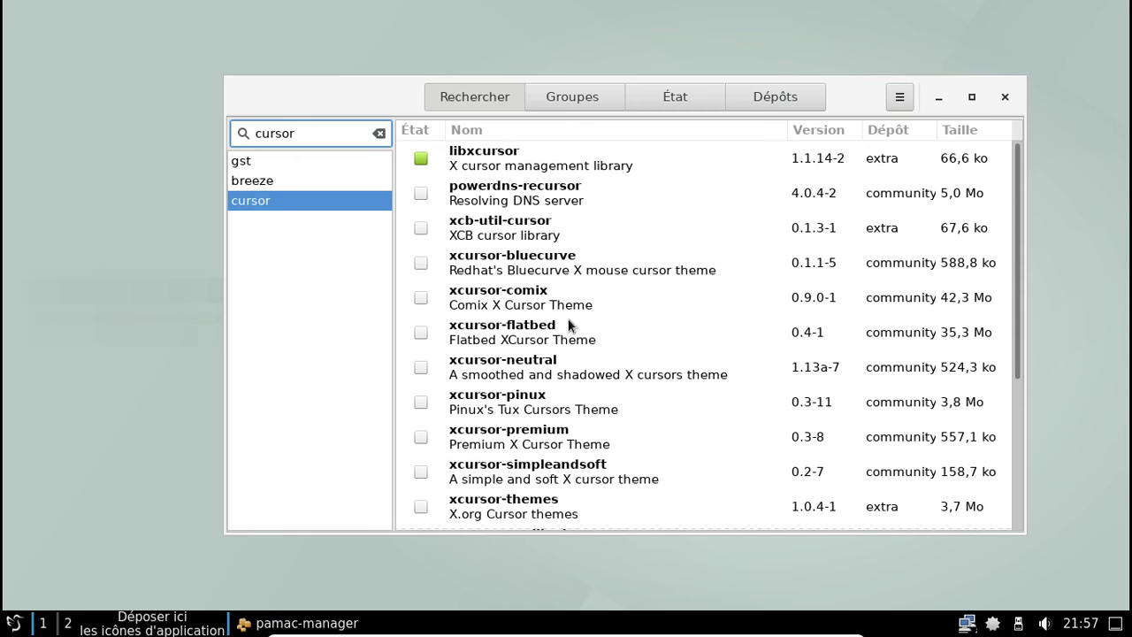
# Install the xcursor-bluecurve, xcursor-neutral and xcursor-premium cursor theme packages and validate the transaction.
pyautogui.click(421, 263)
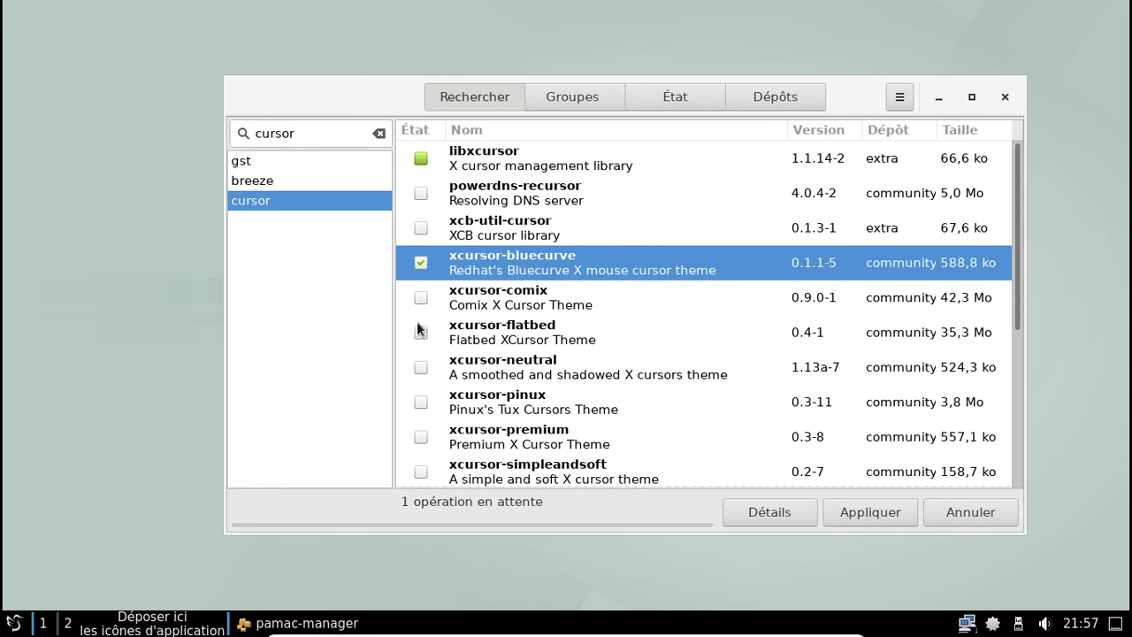
pyautogui.click(421, 367)
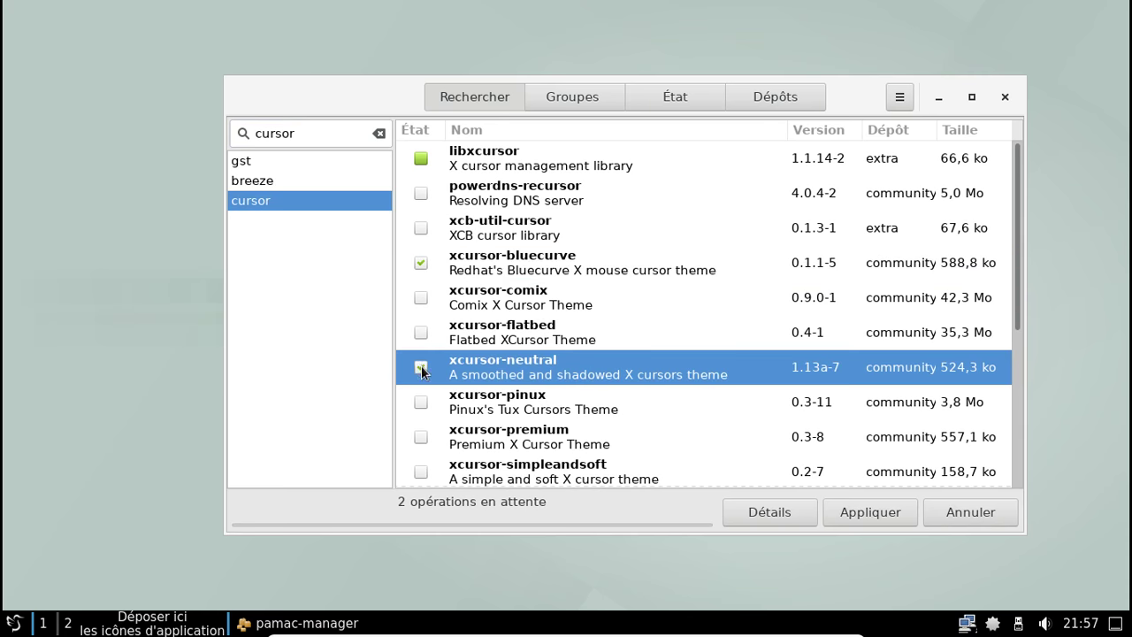
pyautogui.click(421, 437)
pyautogui.scroll(-3, 582, 386)
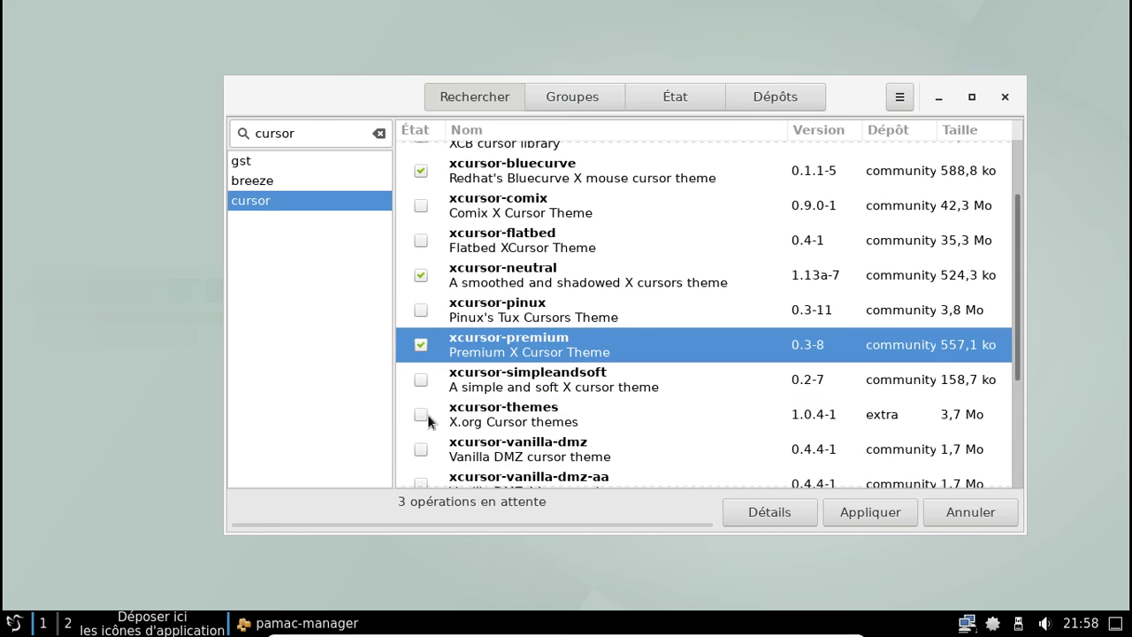
pyautogui.click(874, 510)
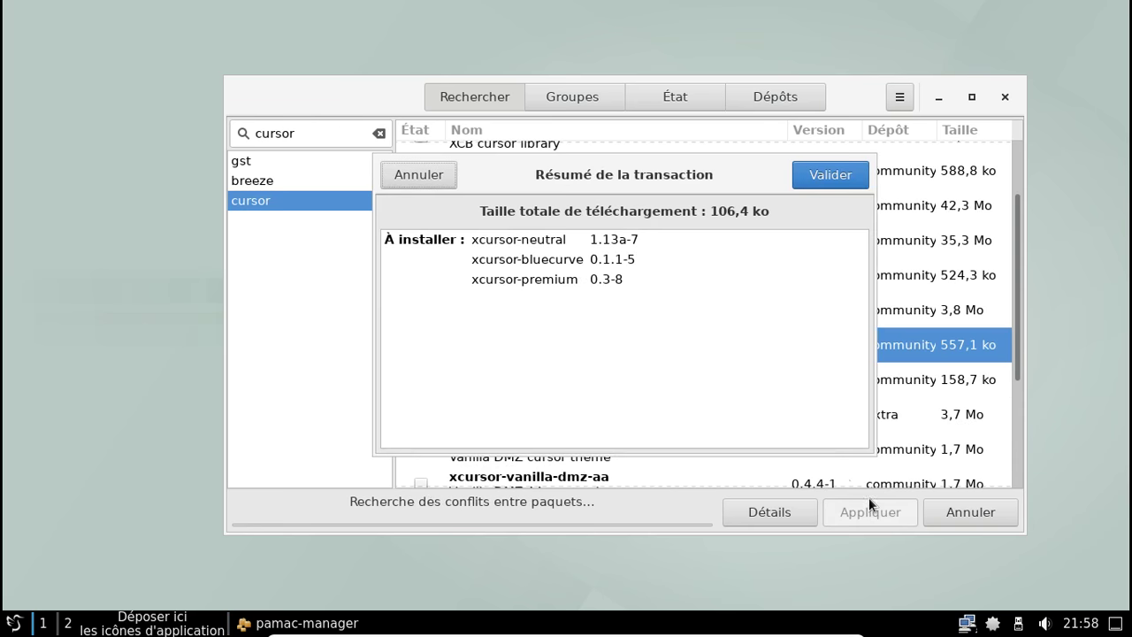
pyautogui.click(830, 177)
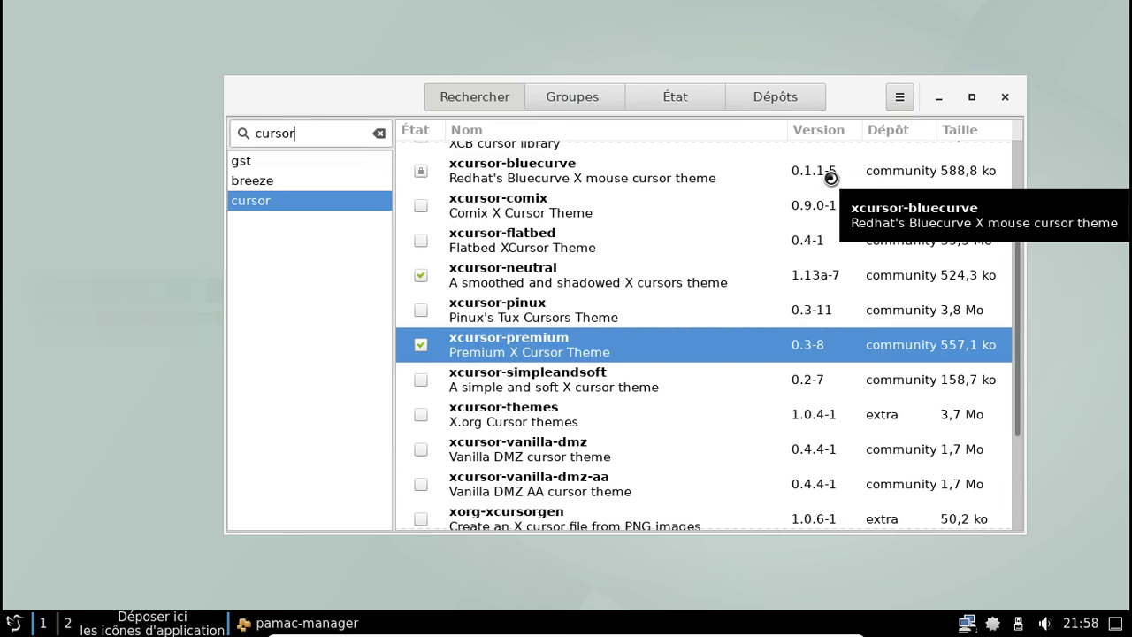
# Open the LXQt configuration centre, look through its settings modules and view the desktop preferences.
pyautogui.click(14, 623)
pyautogui.moveTo(100, 491)
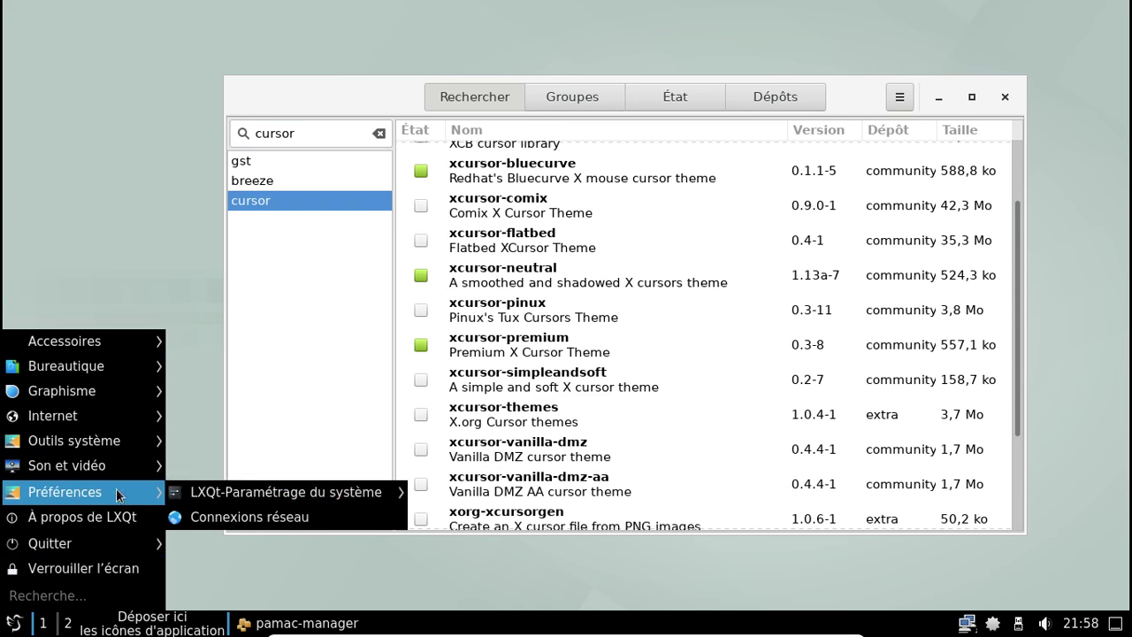
pyautogui.moveTo(284, 492)
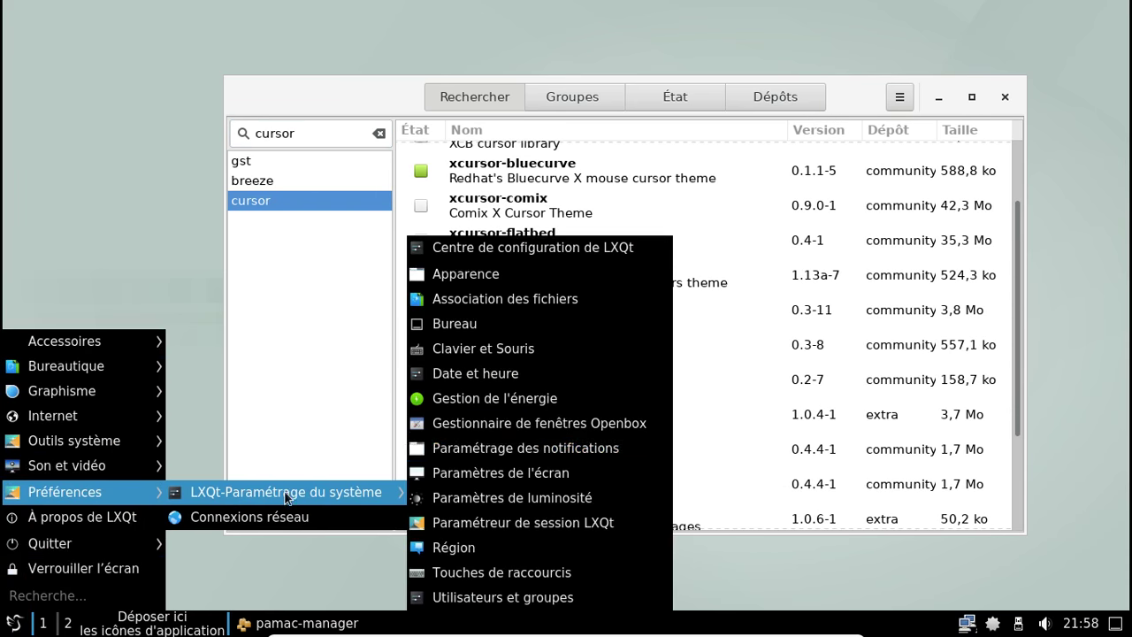
pyautogui.click(482, 252)
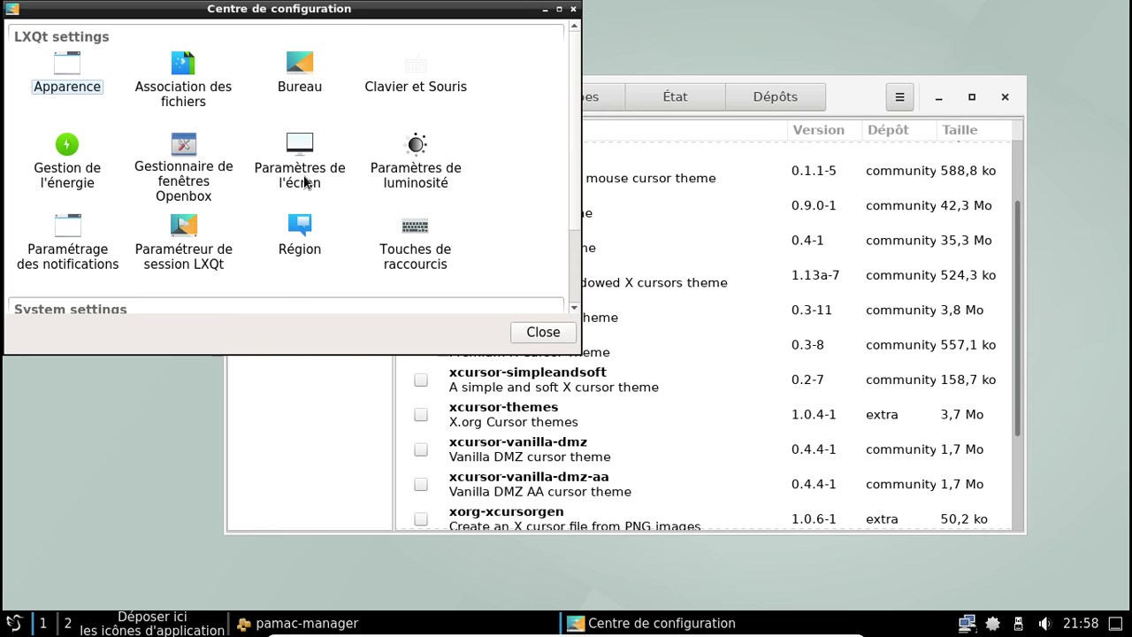
pyautogui.scroll(-2, 360, 220)
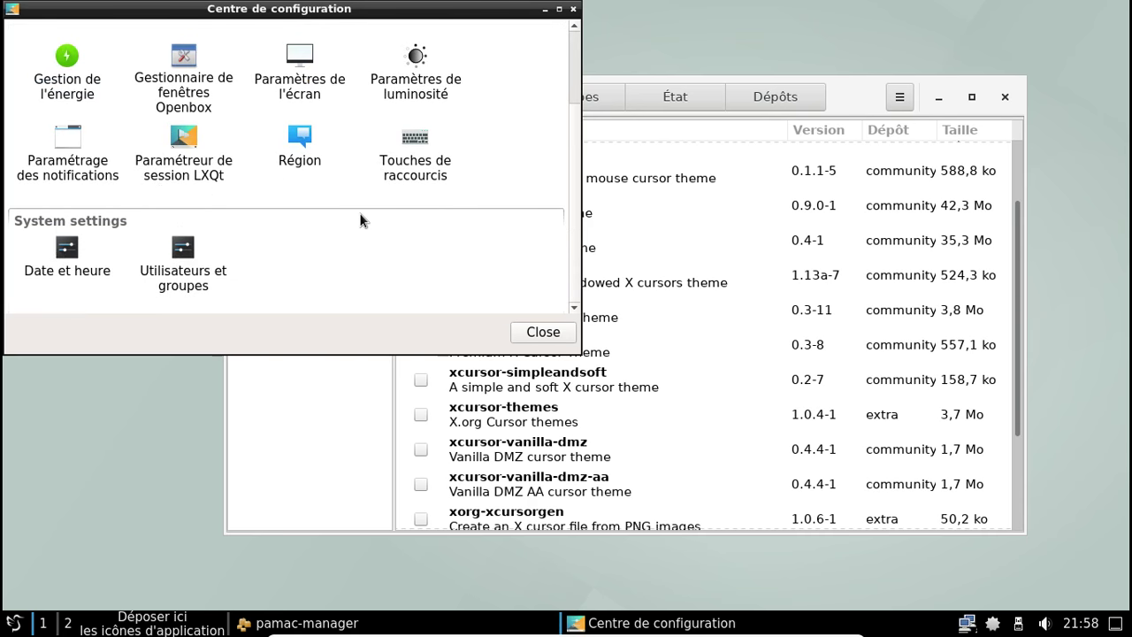
pyautogui.scroll(2, 360, 219)
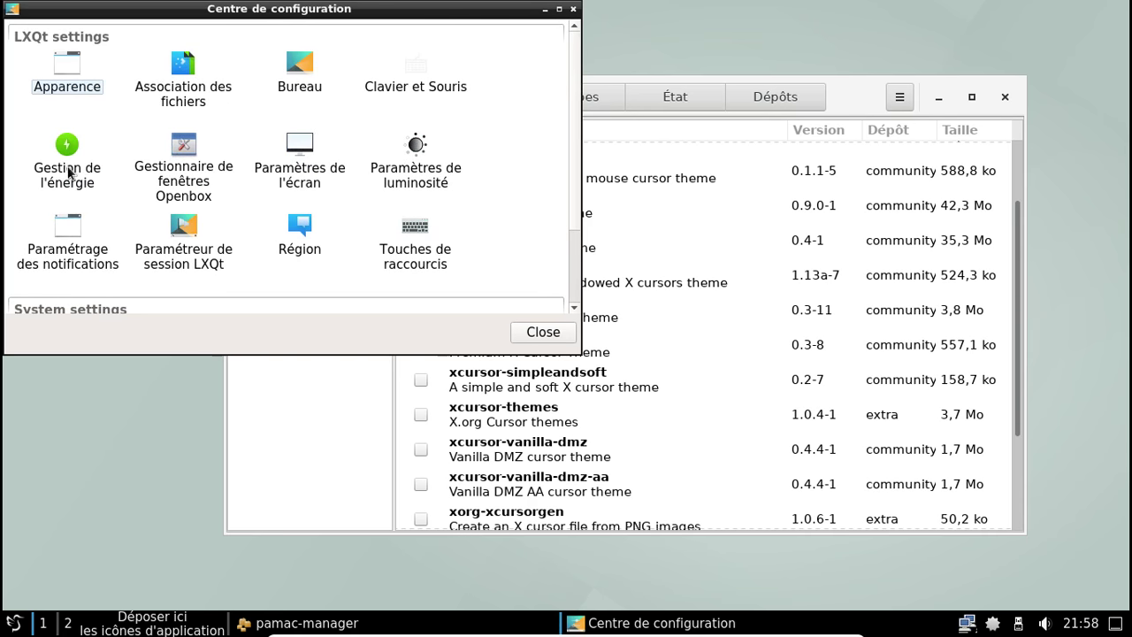
pyautogui.doubleClick(288, 83)
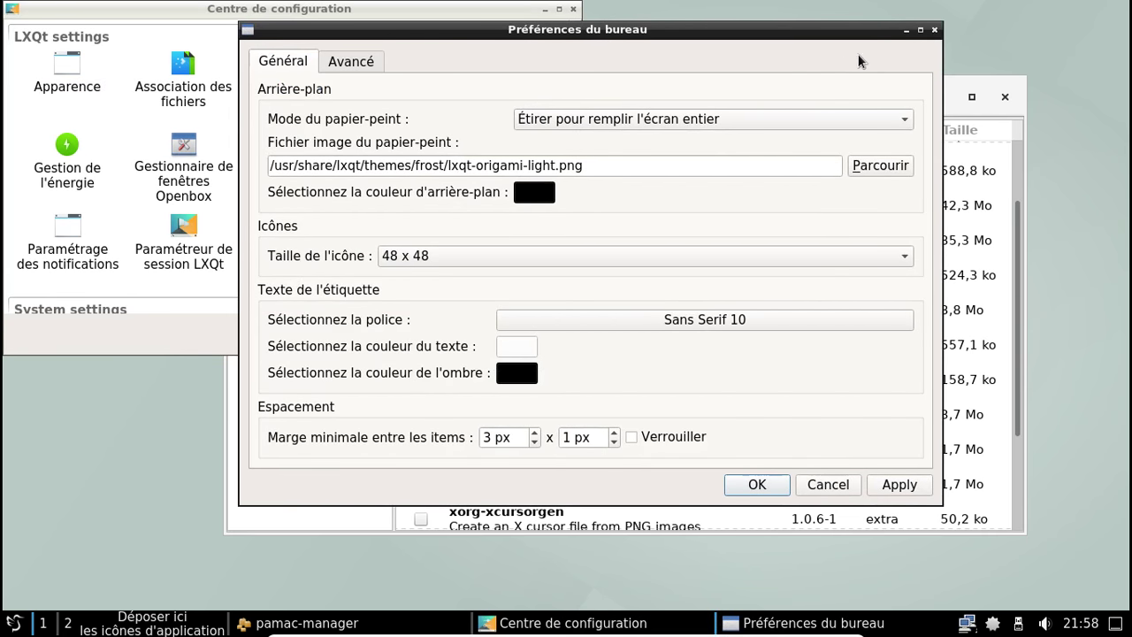
pyautogui.click(934, 29)
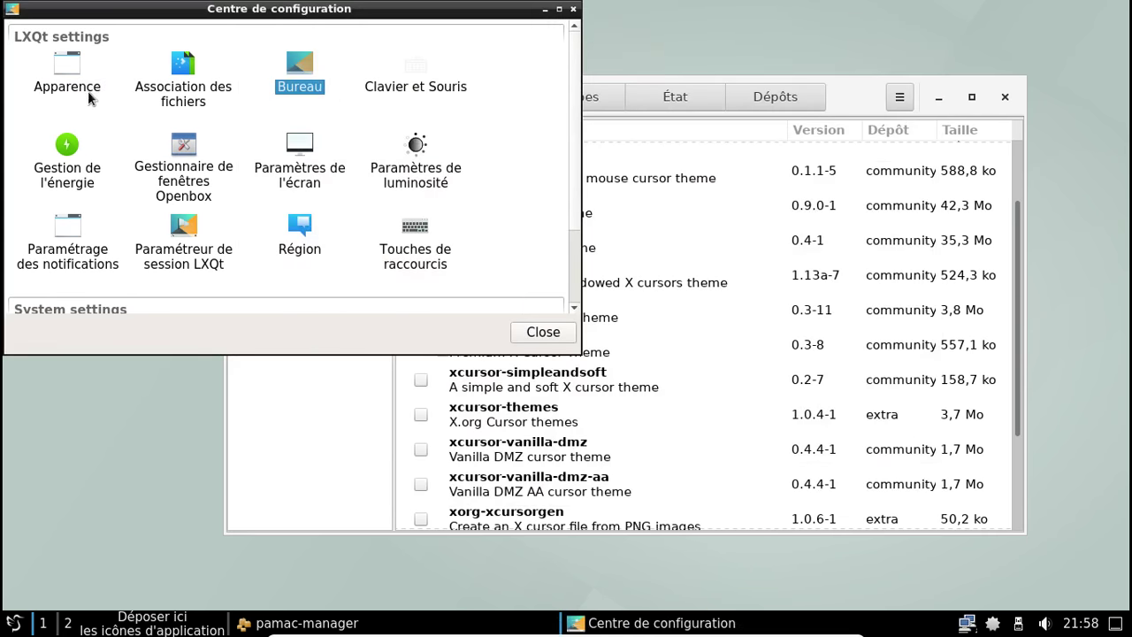
# Preview the new cursor themes in the LXQt appearance settings, choose Premium, and close the settings and package manager windows.
pyautogui.doubleClick(65, 85)
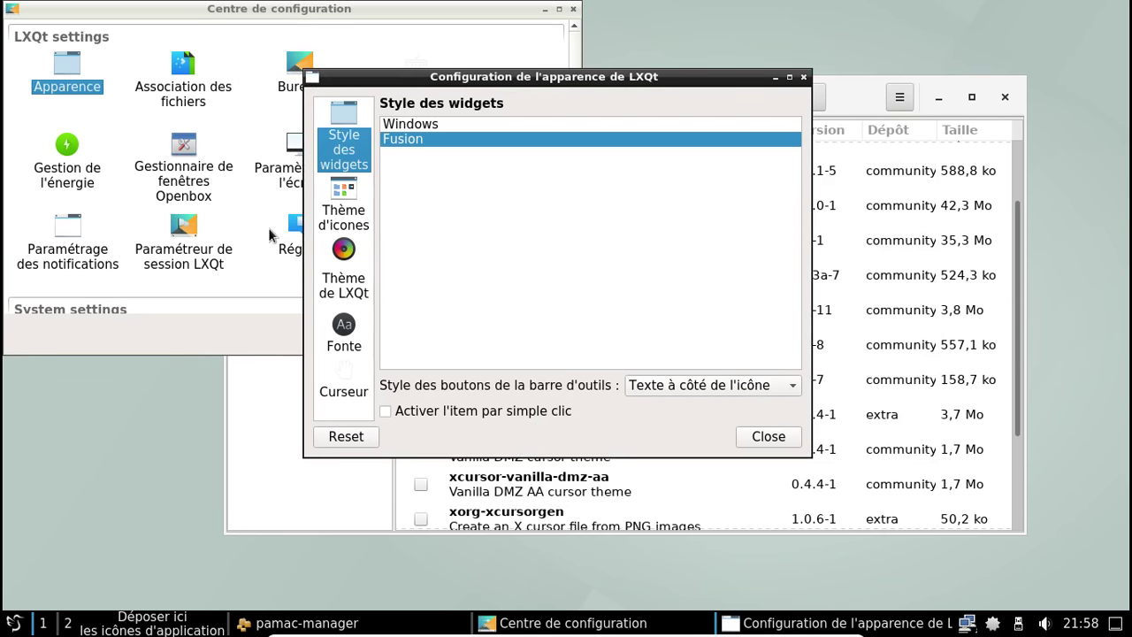
pyautogui.click(330, 387)
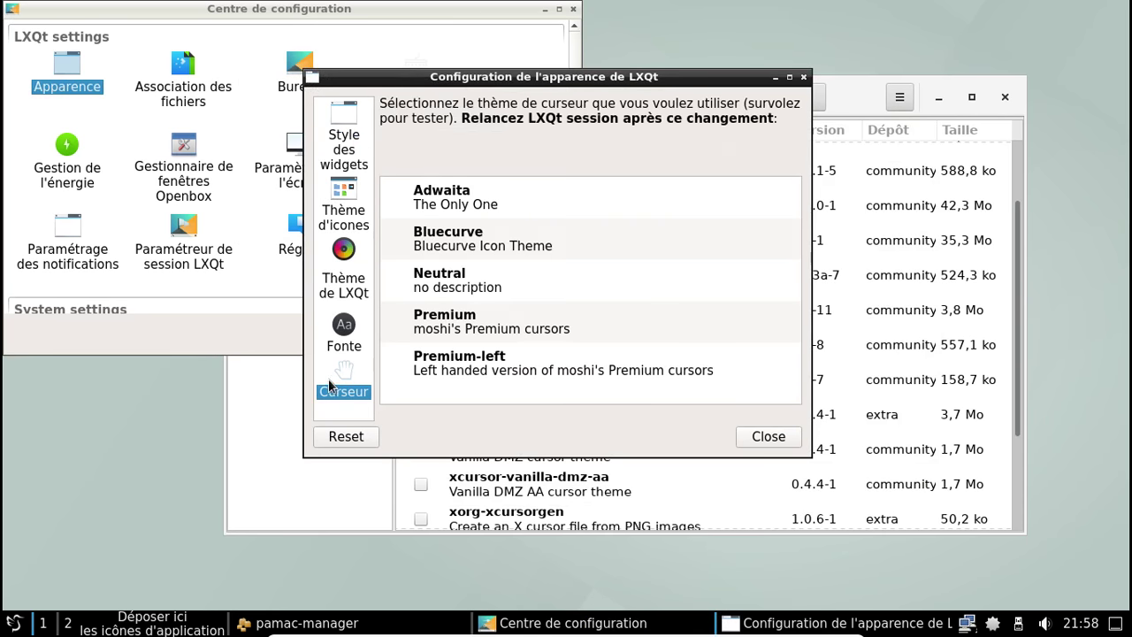
pyautogui.click(471, 235)
pyautogui.click(463, 276)
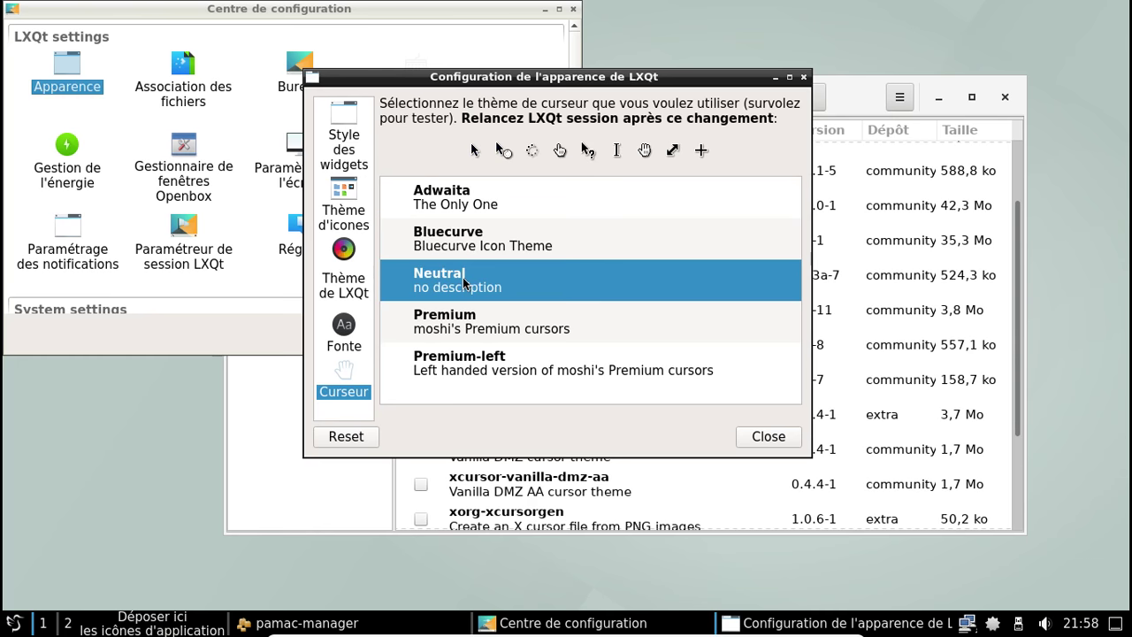
pyautogui.click(462, 315)
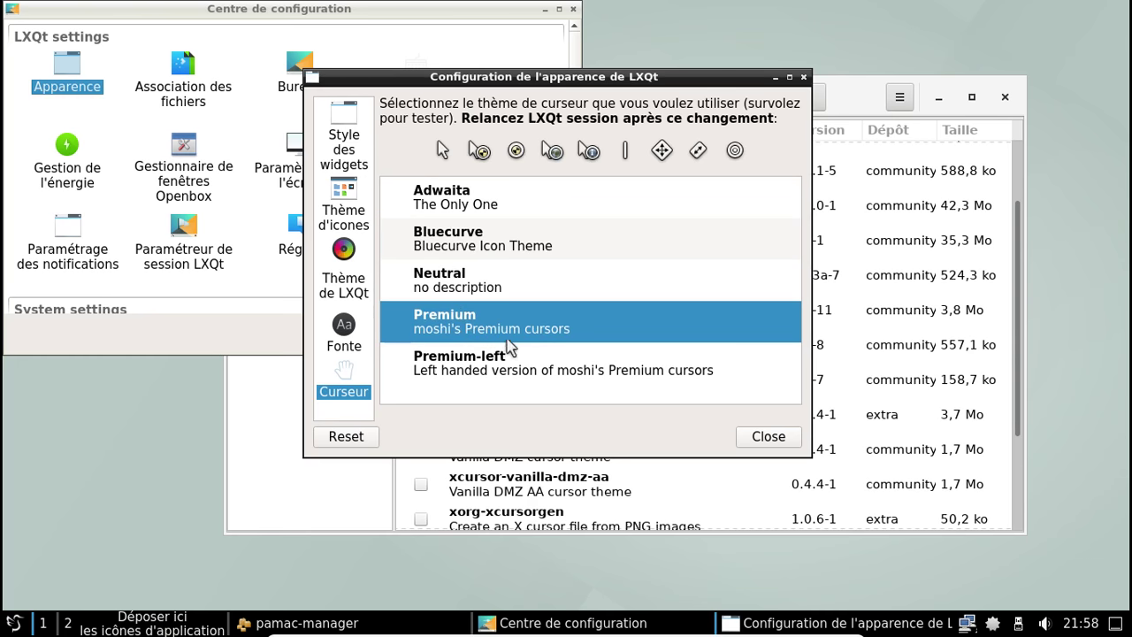
pyautogui.click(766, 436)
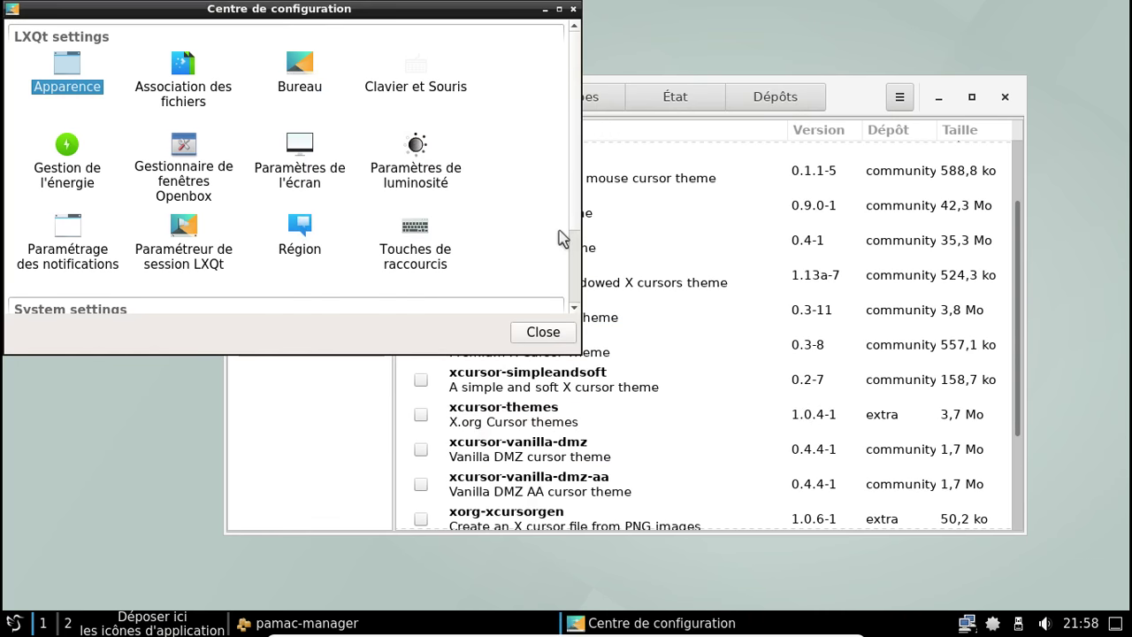
pyautogui.click(573, 9)
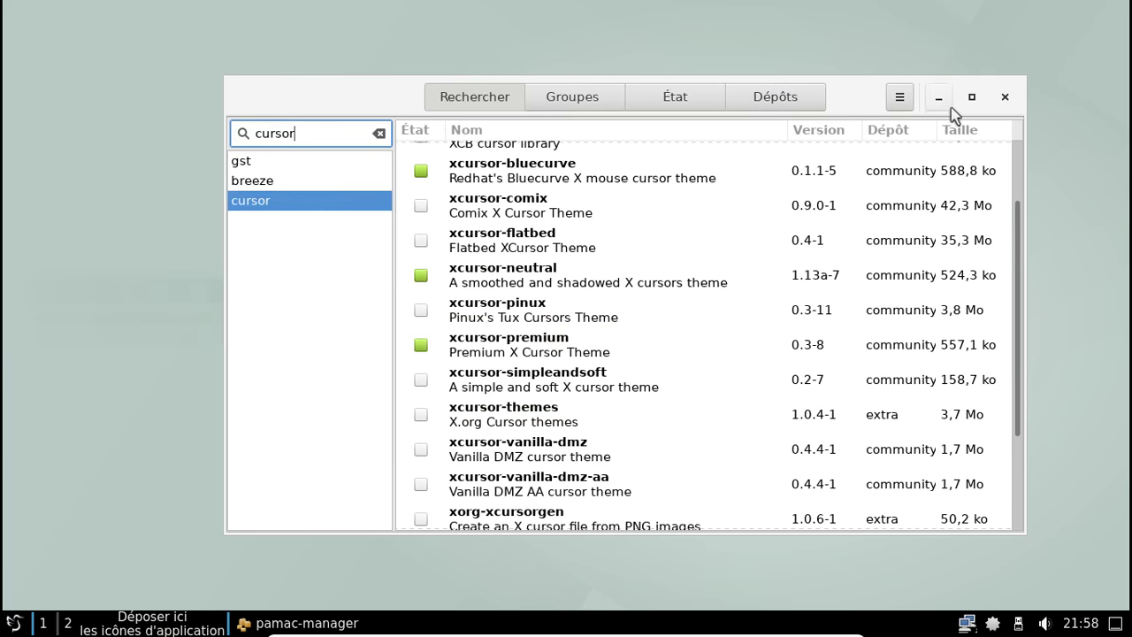
pyautogui.click(1005, 97)
# Look through the graphics, system tools, sound and video, and preferences categories of the application menu.
pyautogui.click(13, 622)
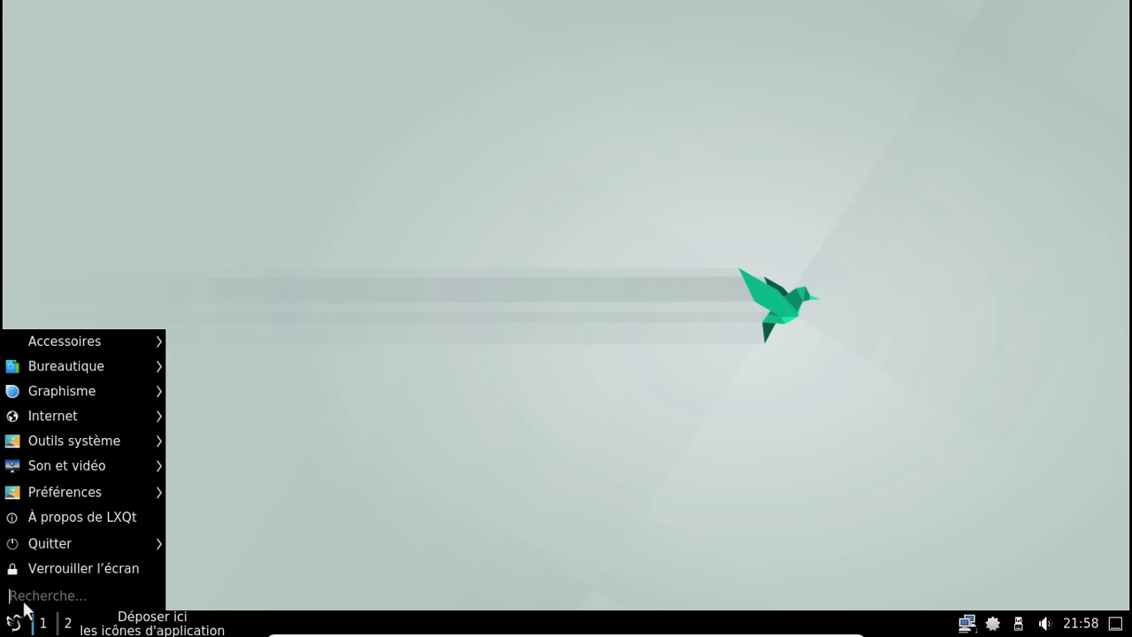
pyautogui.moveTo(98, 392)
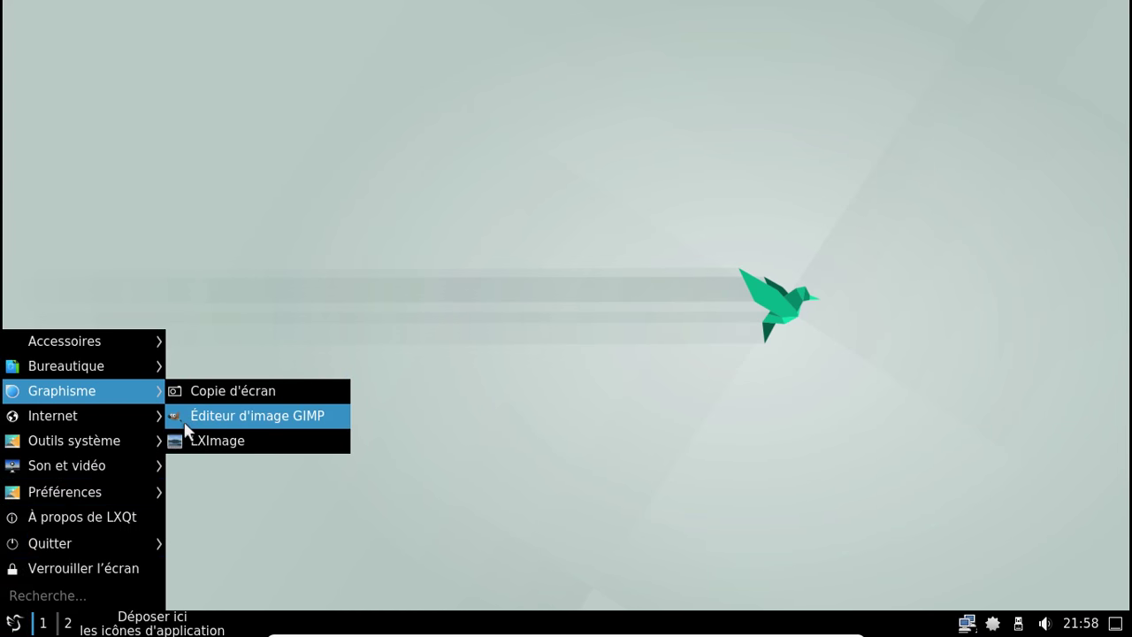
pyautogui.moveTo(96, 447)
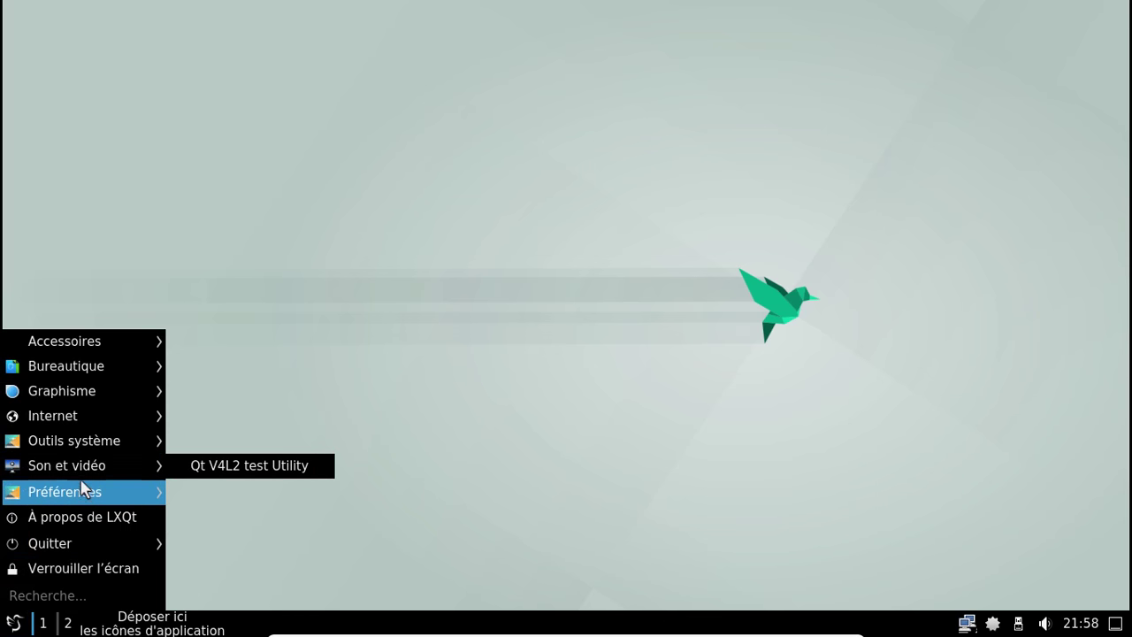
pyautogui.moveTo(85, 494)
pyautogui.moveTo(292, 499)
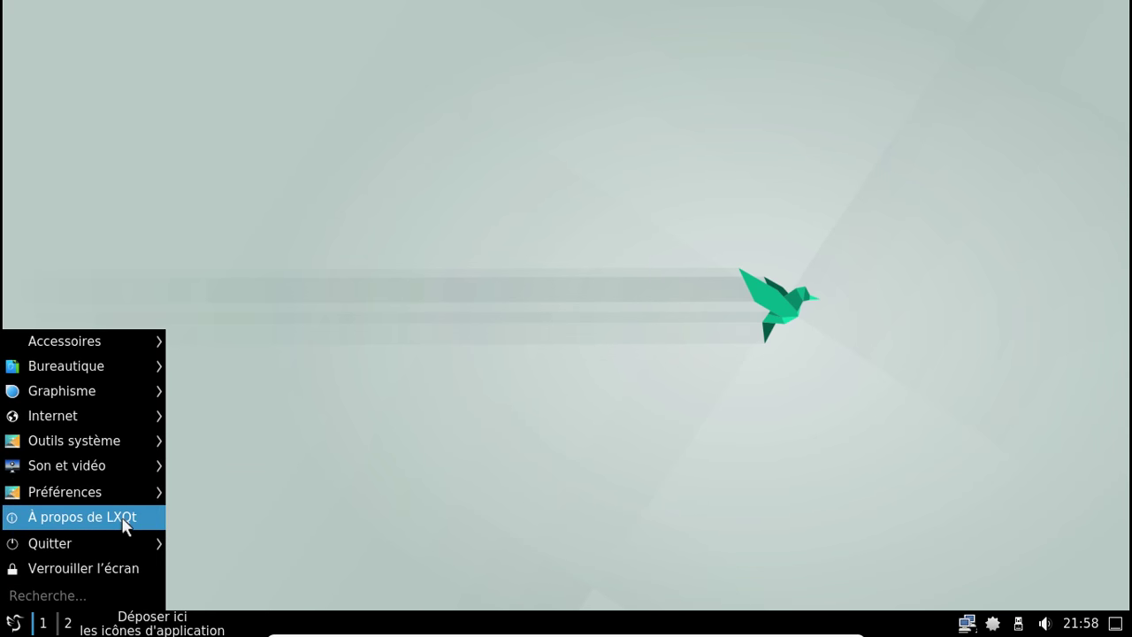
pyautogui.click(663, 432)
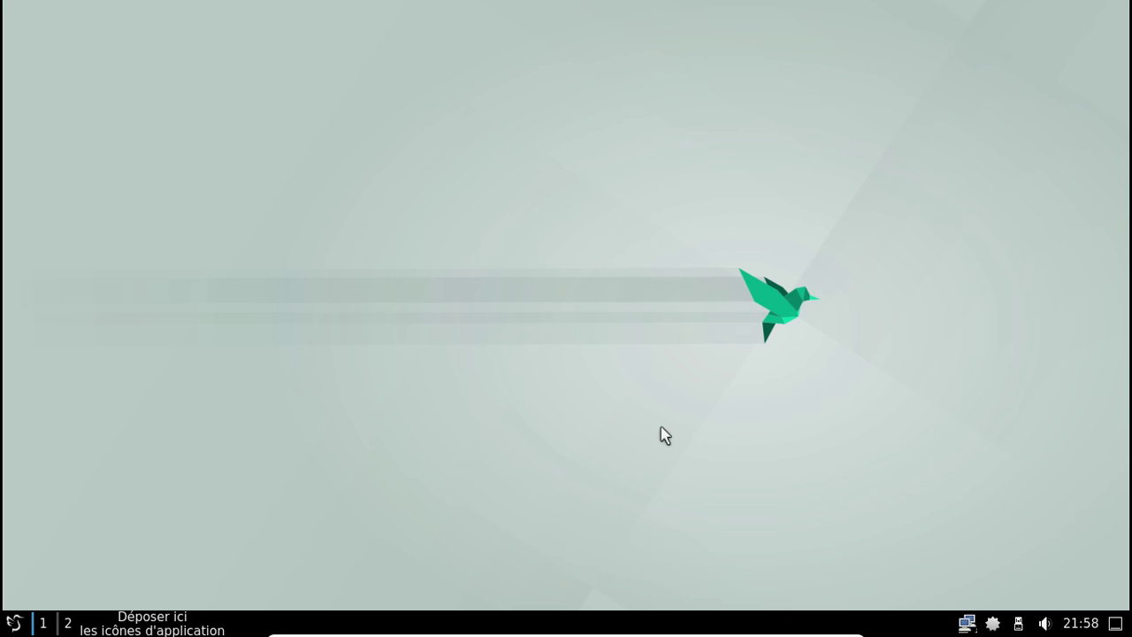
# Shut down the Arch Linux virtual machine from the LXQt session and confirm the shutdown.
pyautogui.click(15, 623)
pyautogui.moveTo(60, 546)
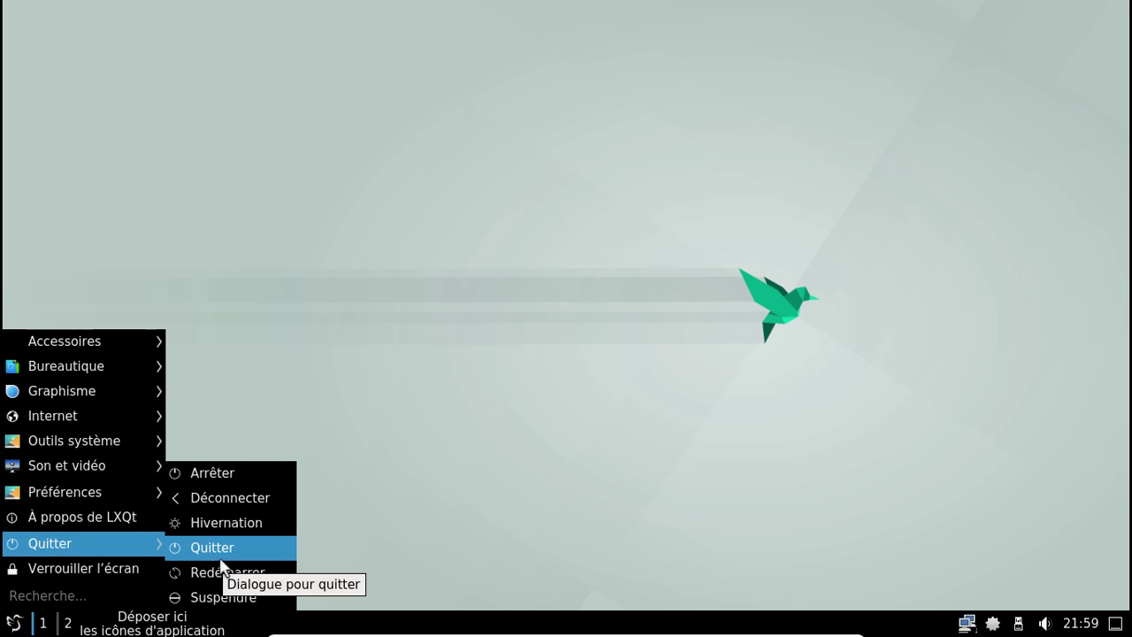
pyautogui.click(208, 481)
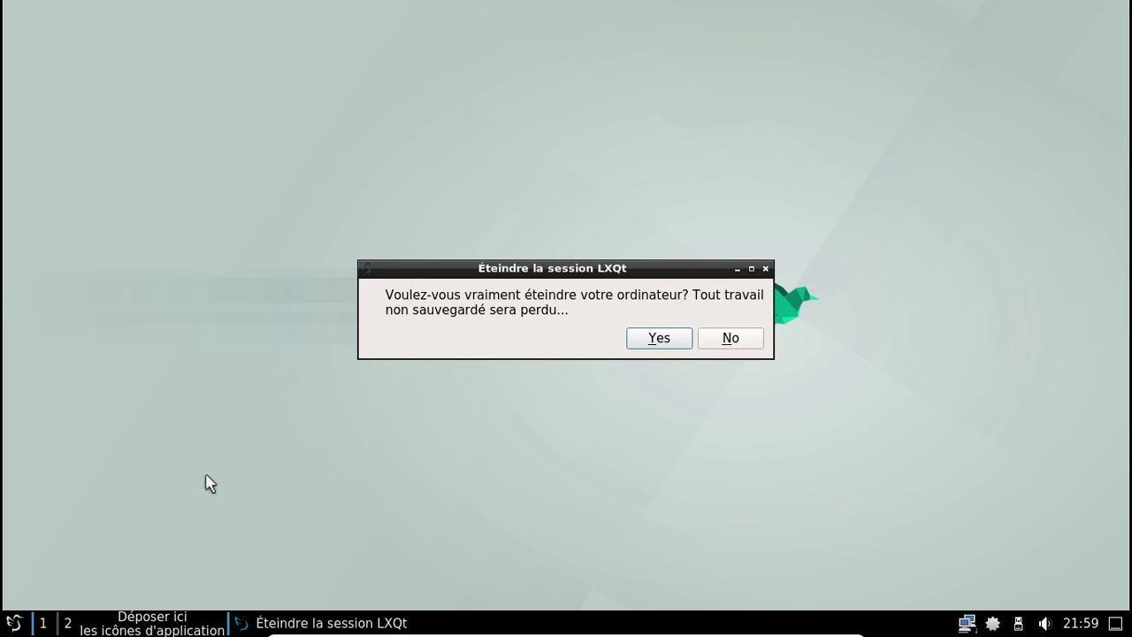
pyautogui.click(636, 338)
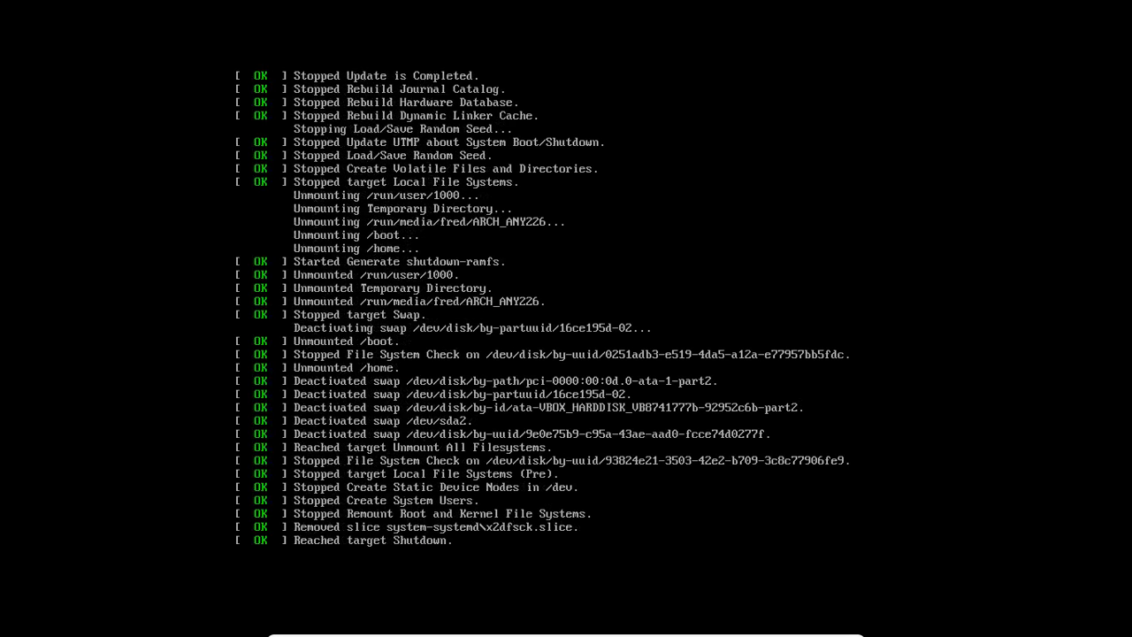